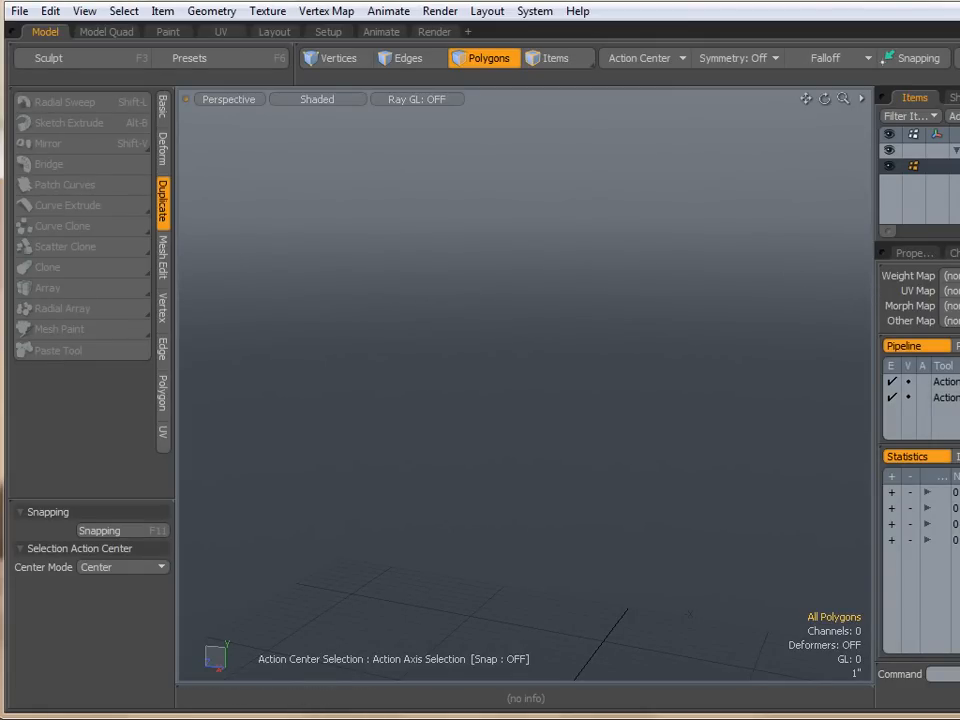
- Draw a box primitive with a base of about 9.75 by 17.75 inches in the perspective viewport
left_click_drag(875, 386, 952, 386)
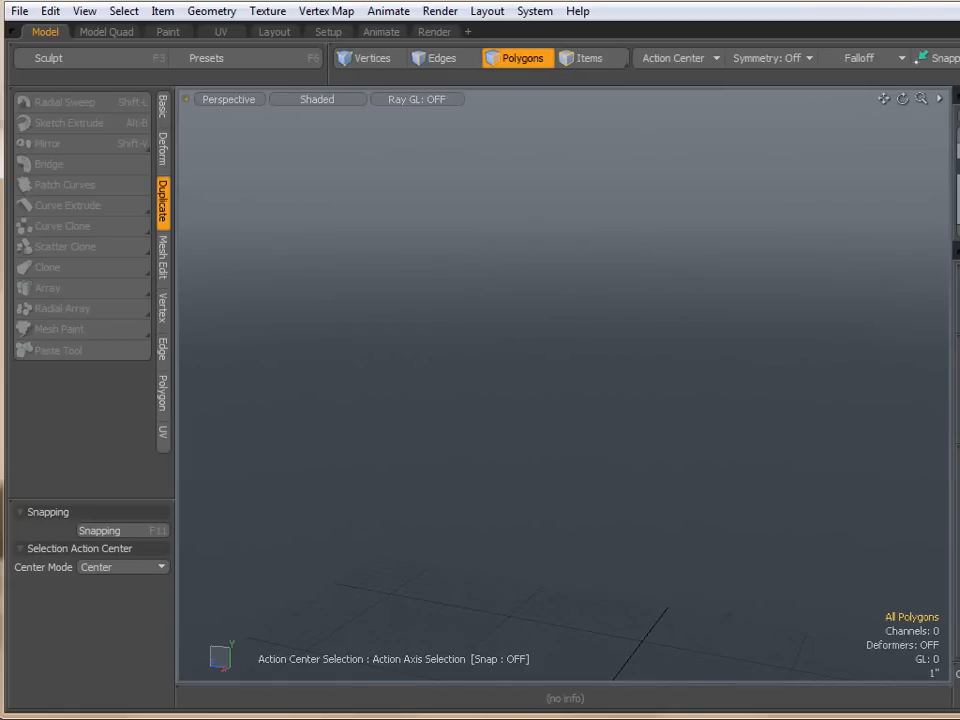
left_click(162, 105)
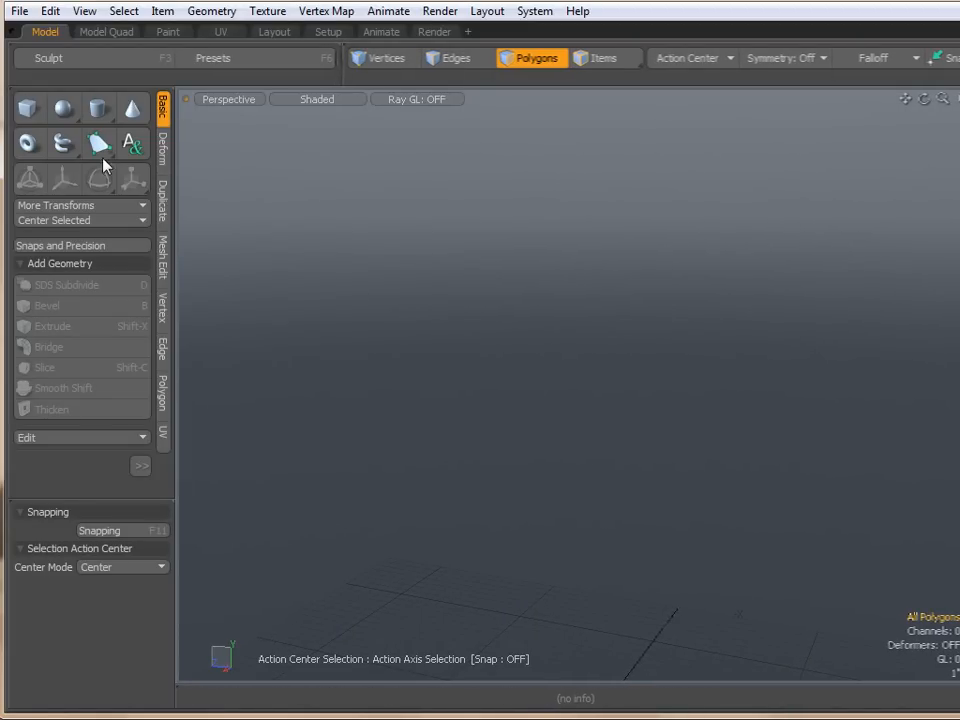
left_click_drag(585, 530, 588, 557, "alt")
left_click(30, 118)
left_click_drag(570, 388, 657, 481, "ctrl")
left_click_drag(671, 401, 823, 414)
key("space")
- Select the box's top face and bevel it upward to extend the walls
left_click(564, 298)
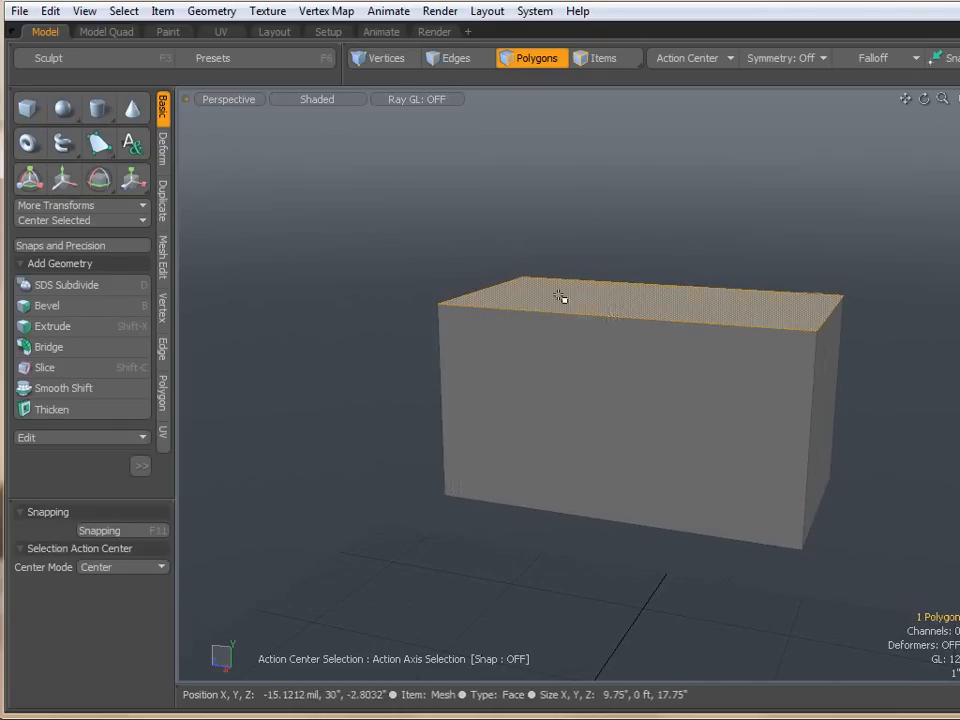
key("b")
left_click_drag(651, 258, 651, 165)
key("space")
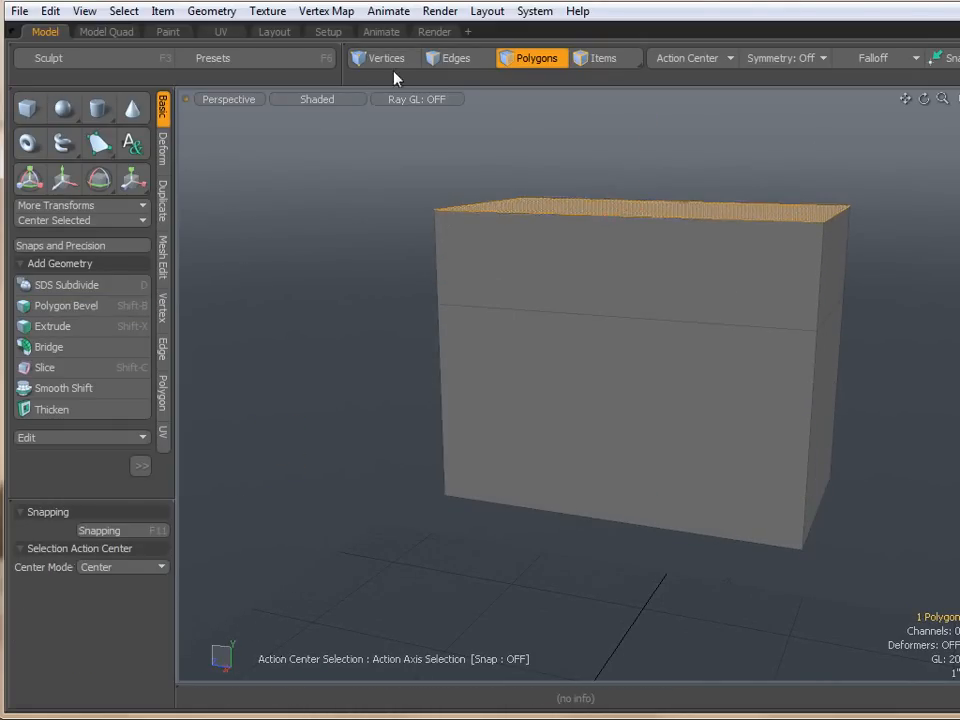
- Select the top vertex pairs across each short side and join them averaged to form a gable roof ridge
key("1")
mouse_move(585, 223)
left_mouse_down("alt")
mouse_move(483, 195)
mouse_move(429, 274)
left_mouse_up("alt")
right_click_drag(354, 197, 716, 340)
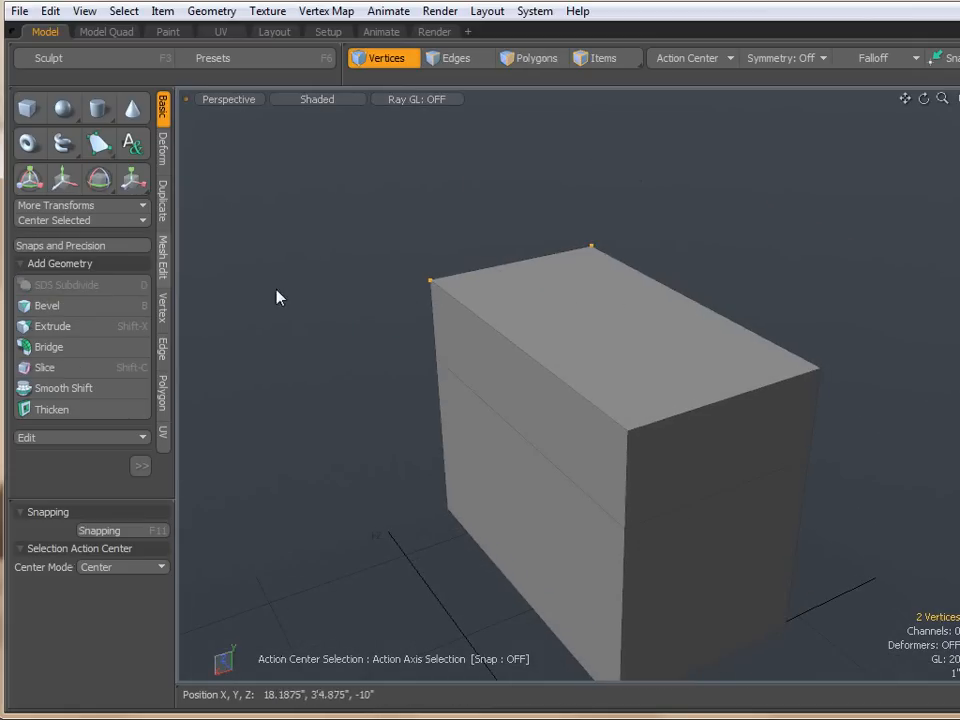
left_click(162, 310)
left_click(58, 400)
left_click_drag(516, 407, 454, 300, "alt")
right_click_drag(456, 264, 758, 346)
left_click(48, 393)
mouse_move(430, 385)
left_mouse_down("alt")
mouse_move(465, 388)
mouse_move(412, 382)
mouse_move(439, 390)
left_mouse_up("alt")
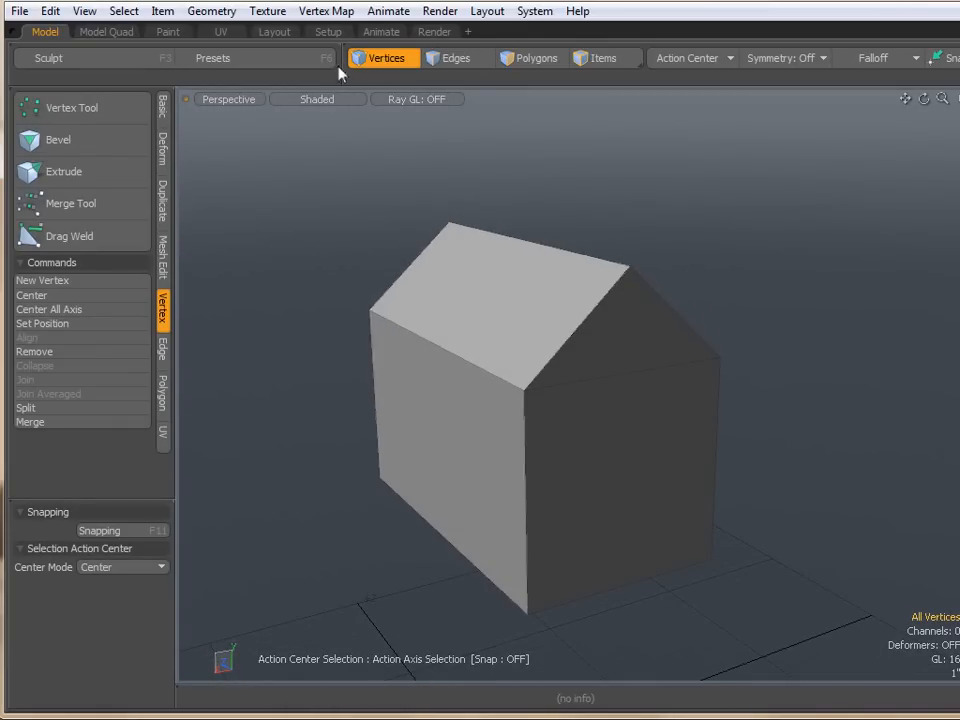
- Switch to the Right view and draw a cylinder about 1 inch in radius beside the house
left_click_drag(342, 58, 40, 62)
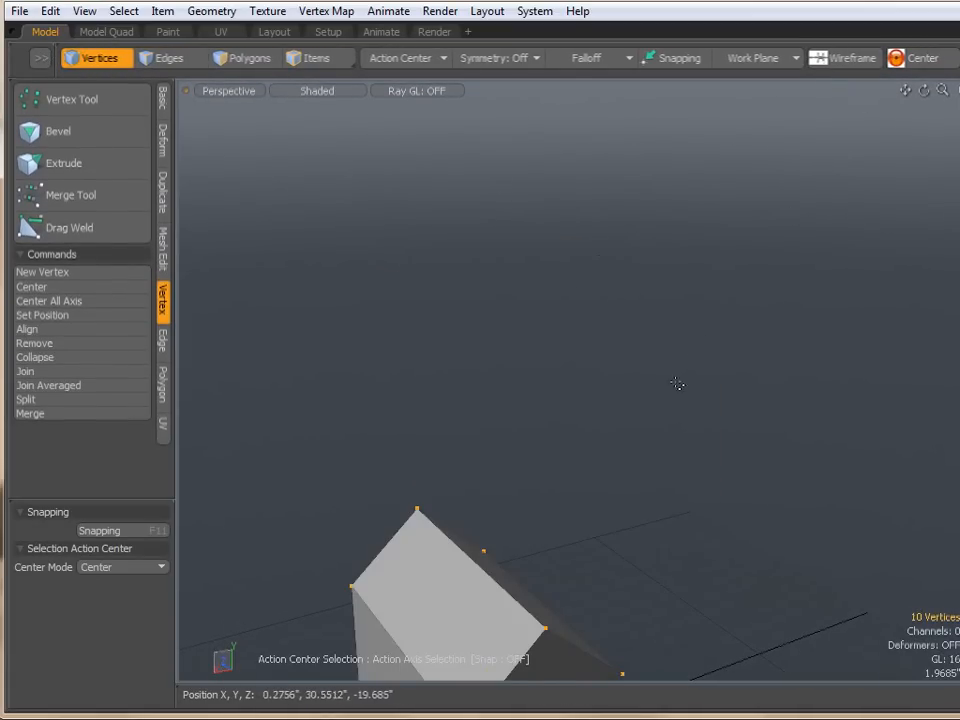
key("a")
left_click(839, 270)
left_click_drag(814, 283, 834, 242, "alt")
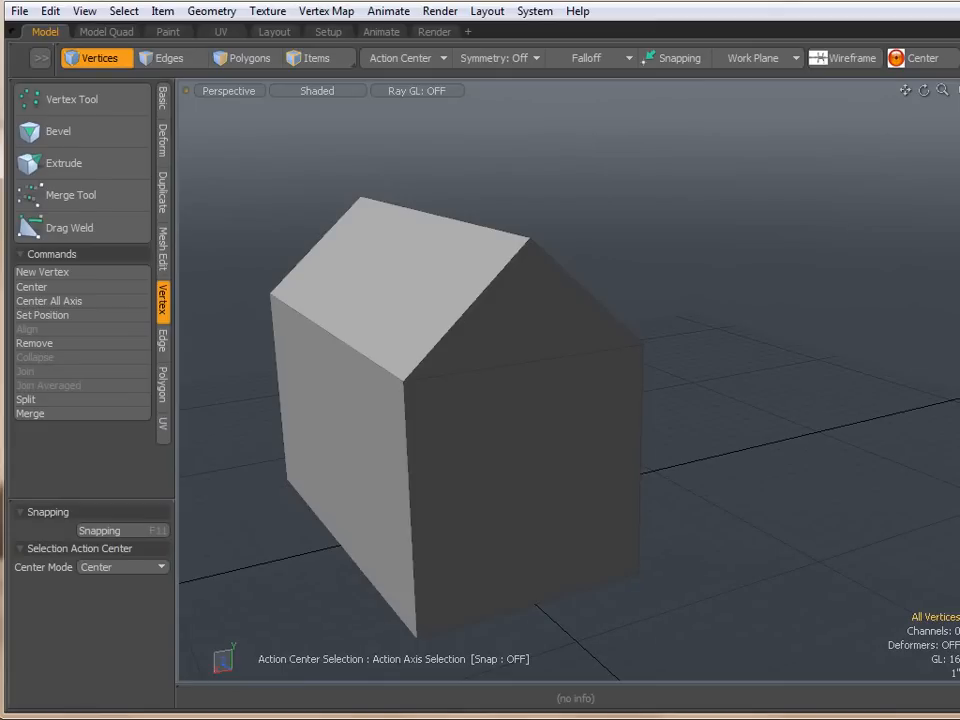
left_click_drag(630, 300, 783, 257, "alt")
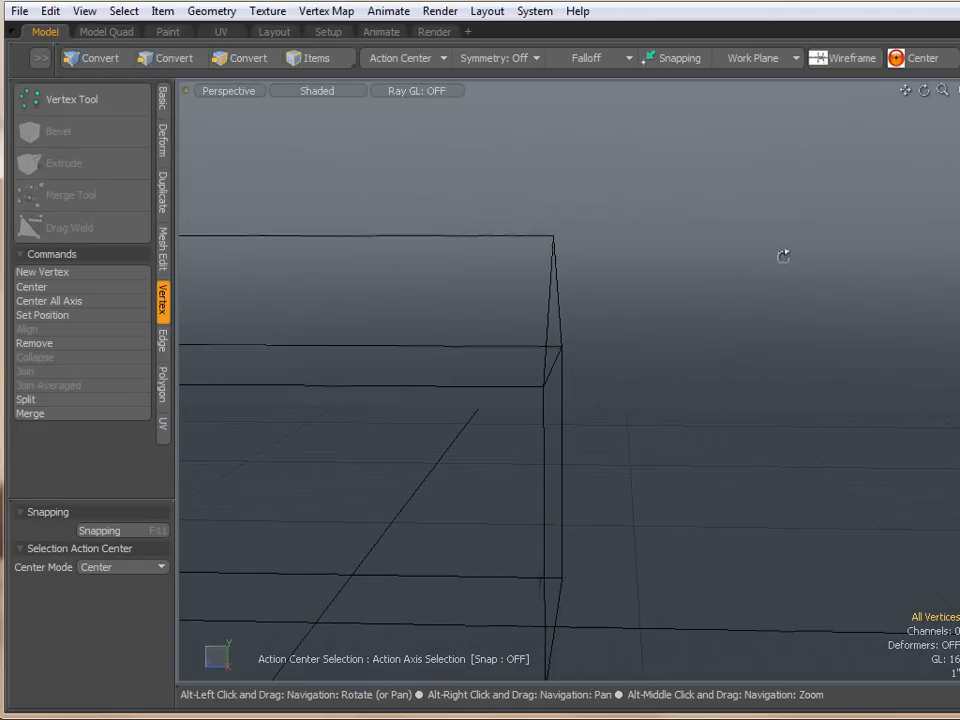
key("space")
key("ctrl+space")
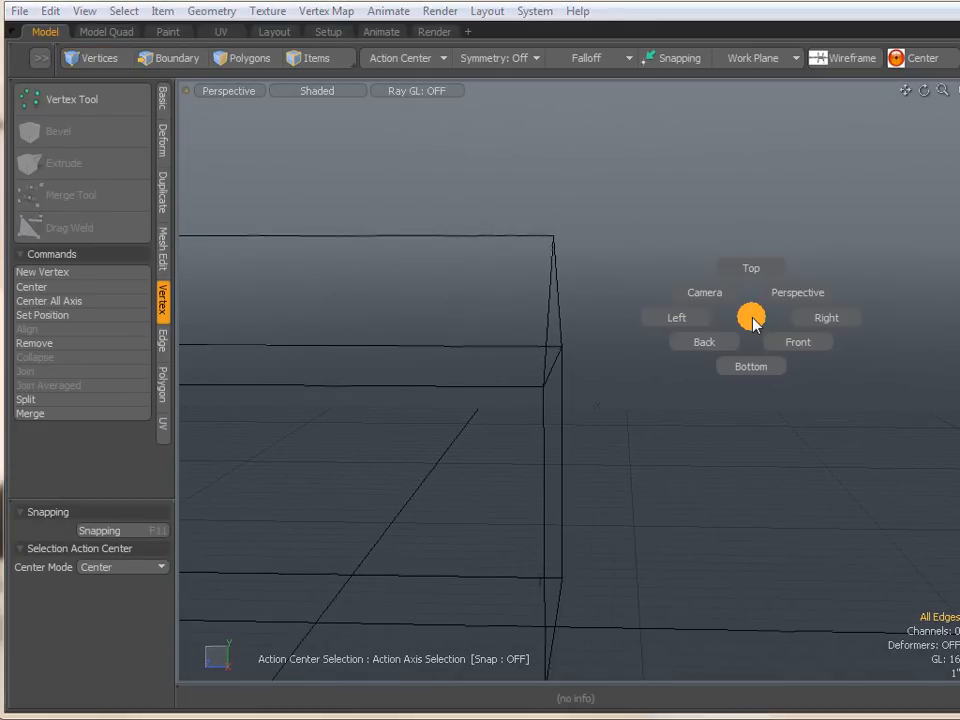
left_click(806, 321)
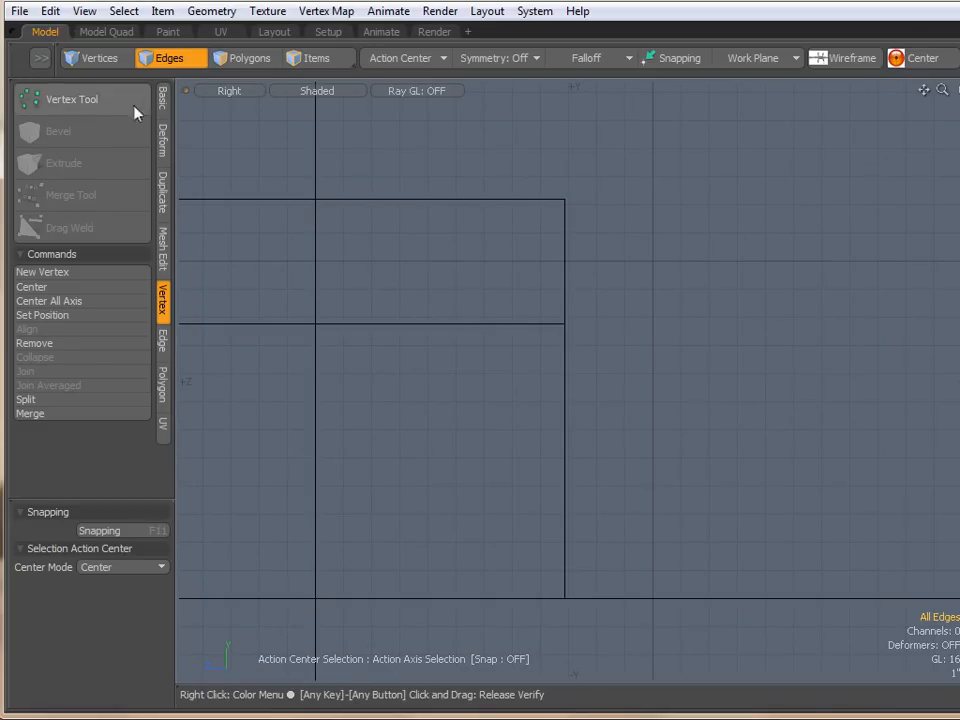
left_click(162, 104)
left_click(98, 101)
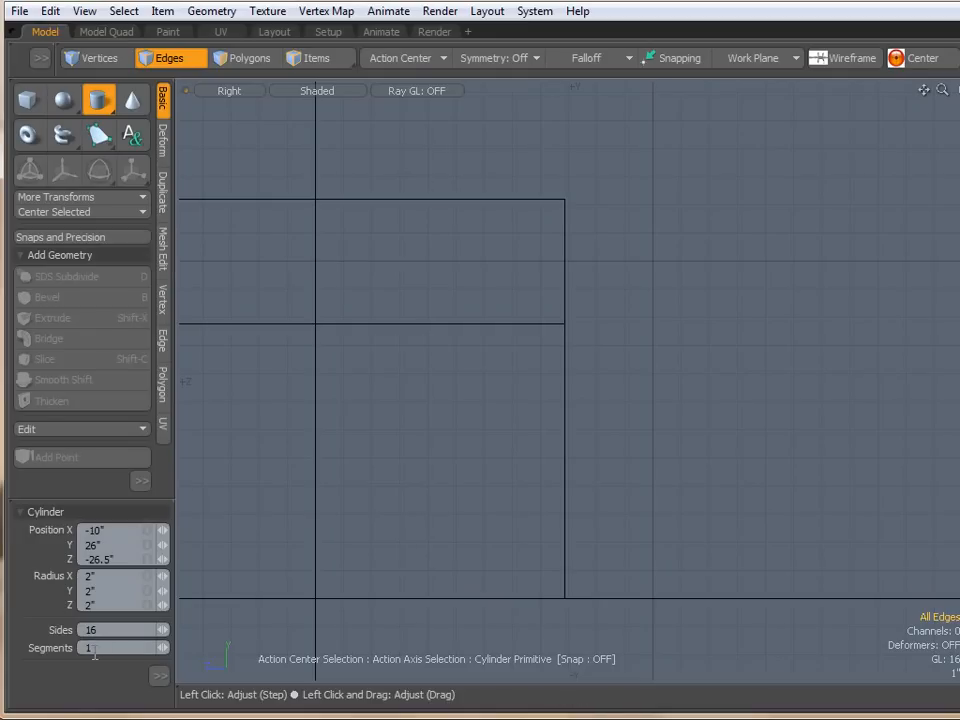
scroll(657, 358, "up", 2)
left_click_drag(656, 257, 699, 257, "ctrl")
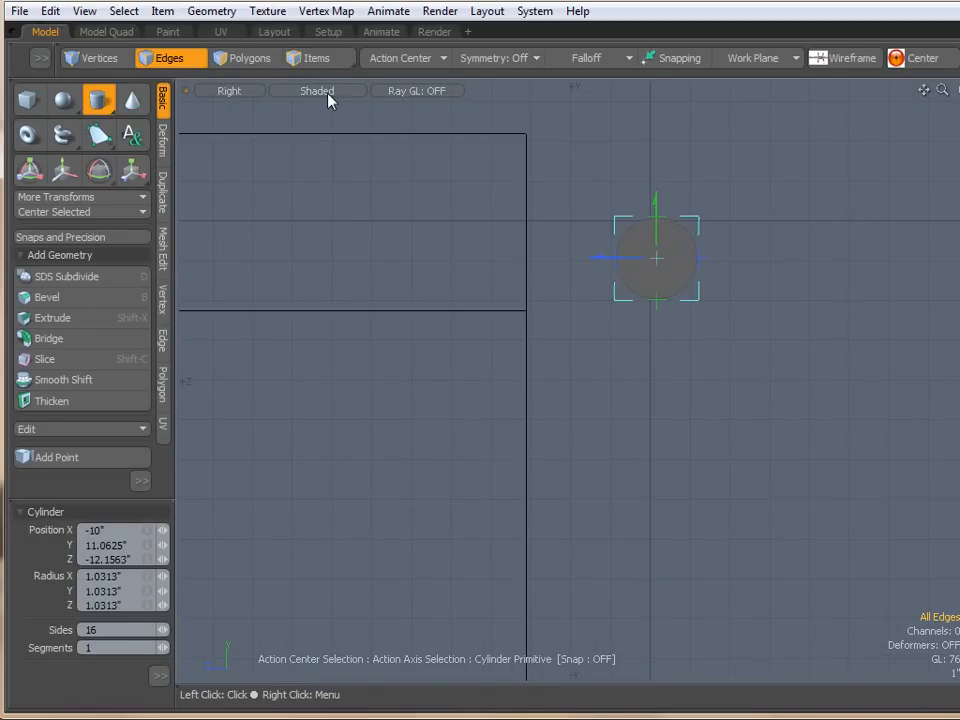
key("q")
- Switch the viewport display from Shaded to Wireframe
key("3")
left_click(654, 264)
left_click(763, 318)
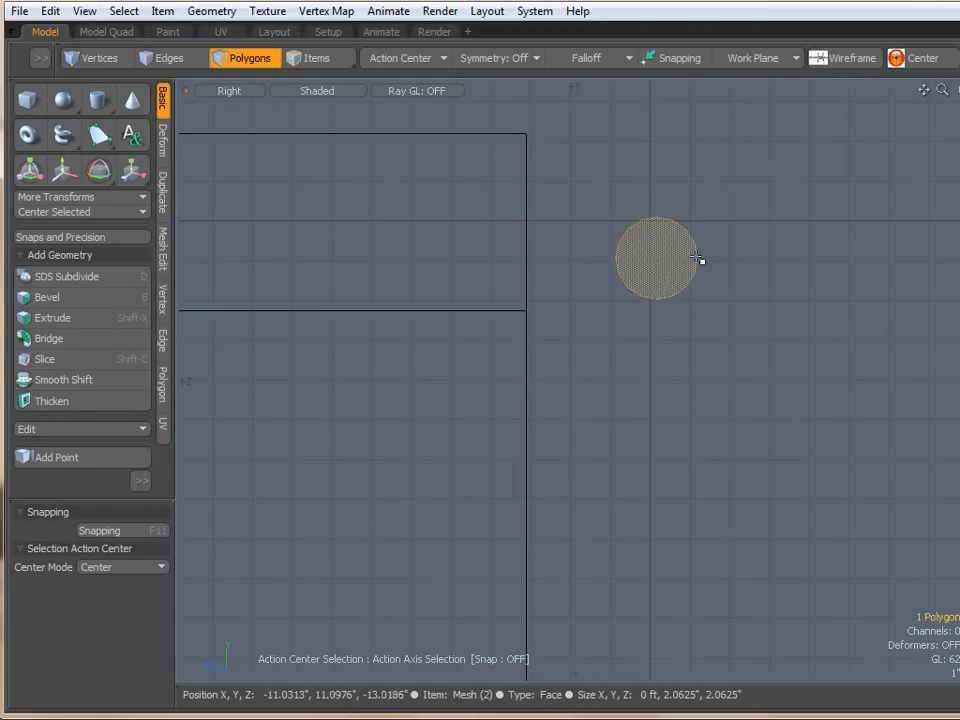
key("2")
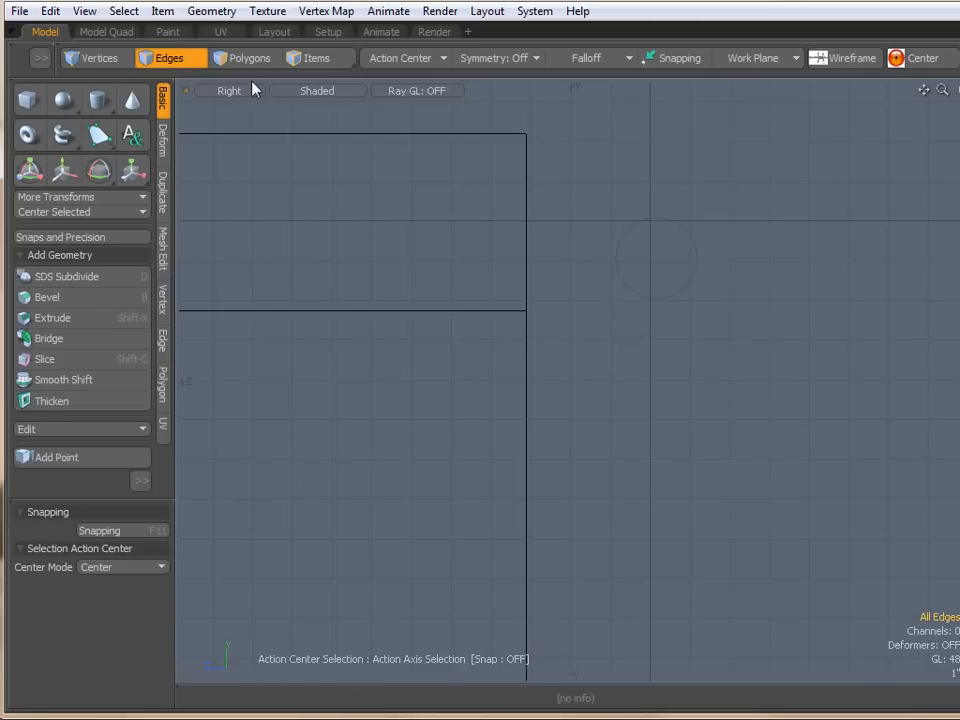
left_click(317, 91)
left_click(325, 94)
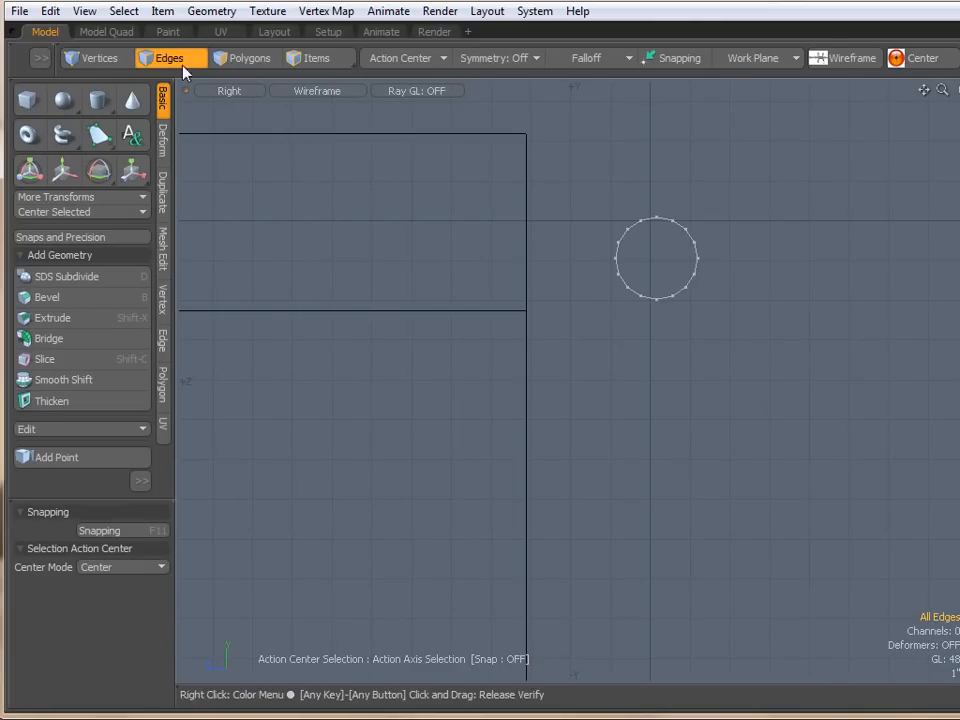
- Select and delete the cylinder's lower half vertices and its centre vertex, leaving a half-round arch
left_click(96, 58)
left_click_drag(581, 298, 716, 270)
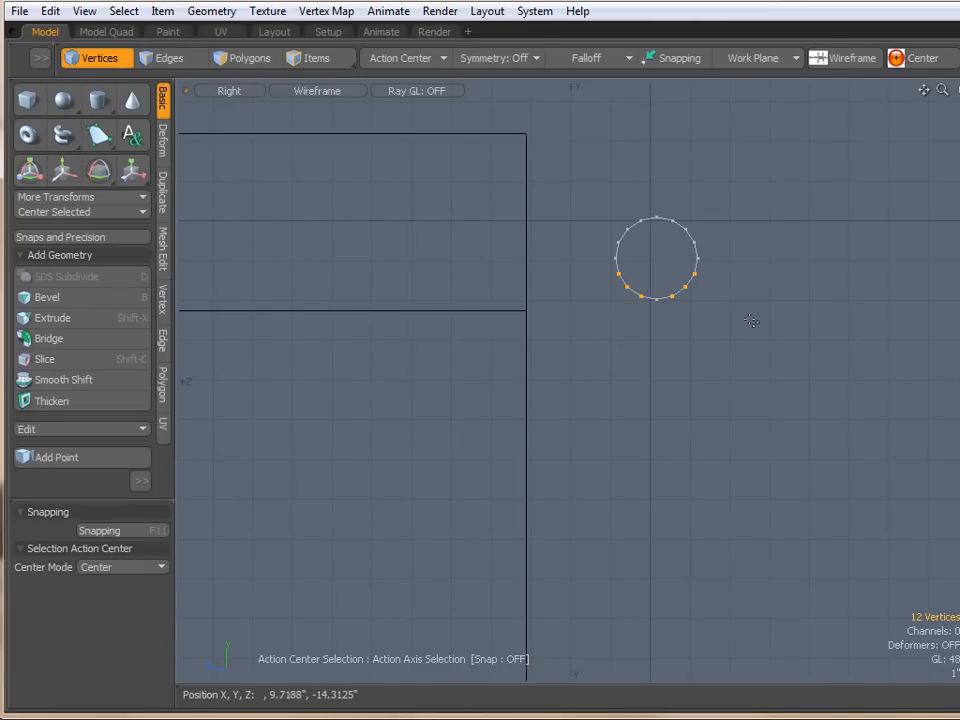
key("Delete")
right_click_drag(641, 322, 668, 320)
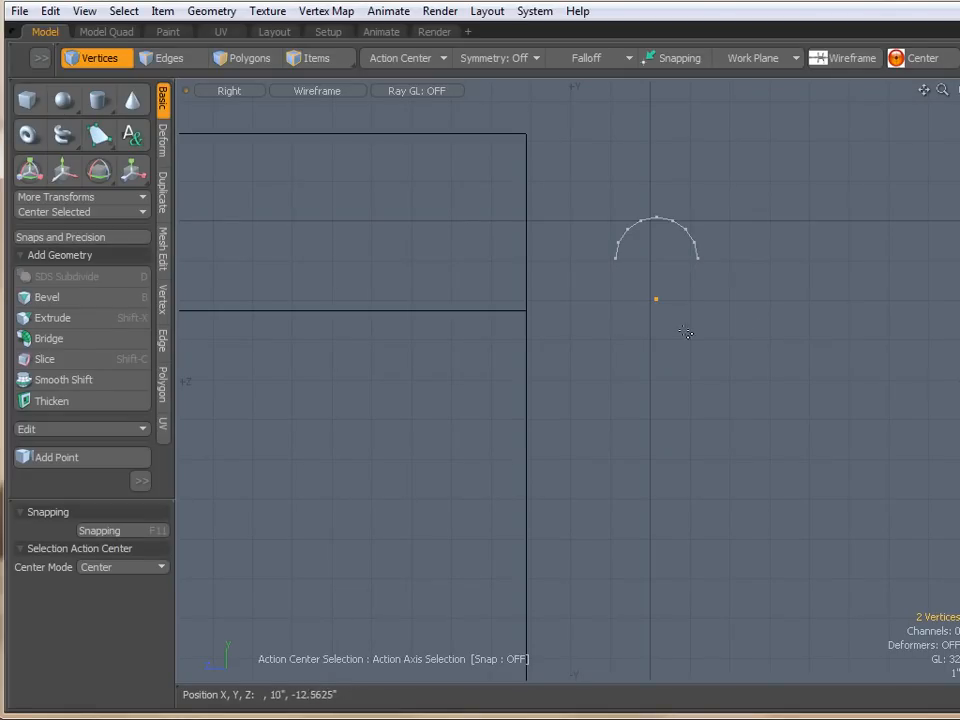
key("Delete")
- Return to the Perspective view with Shaded display
key("ctrl+space")
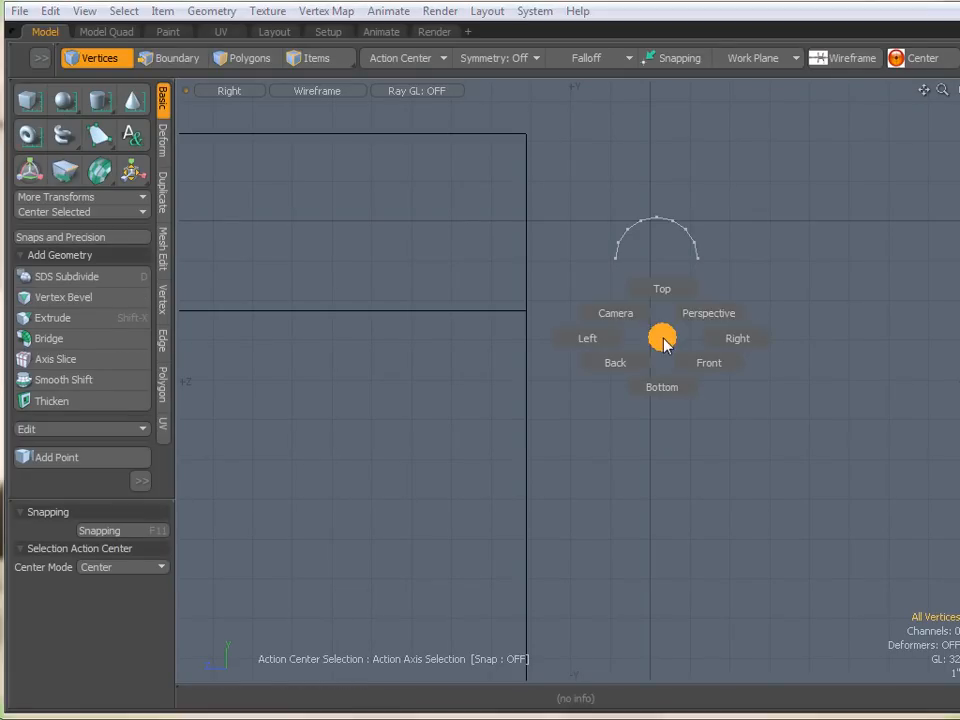
left_click(709, 313)
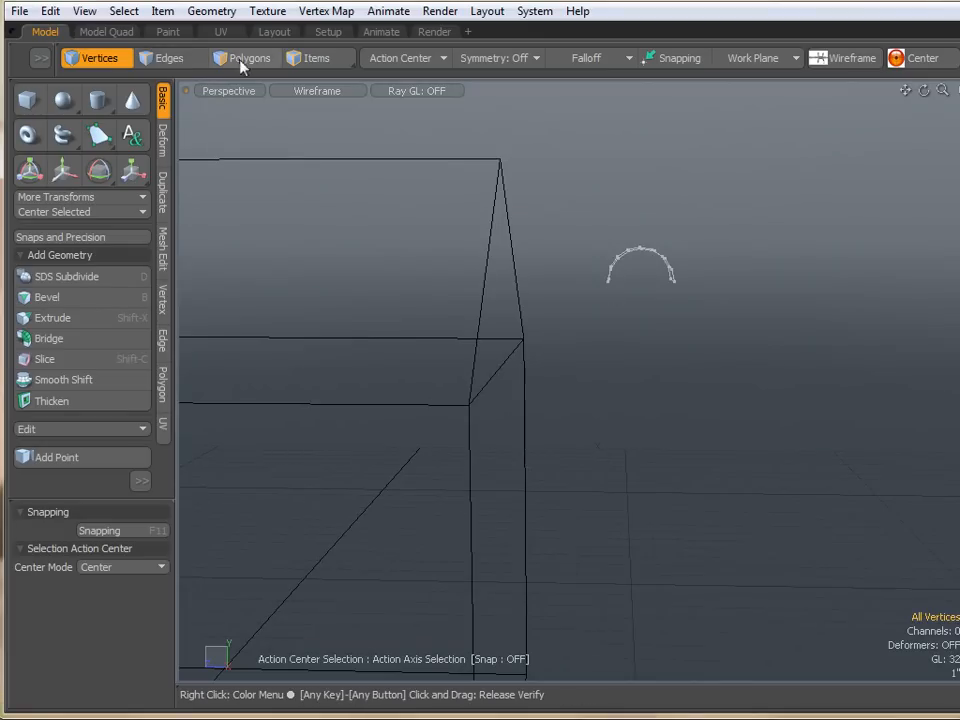
left_click(305, 91)
left_click(276, 131)
- Move the half cylinder to about X 12.875, Y -4.0625, Z -1.1875 inches along the house's roof edge
left_click_drag(616, 229, 707, 296, "alt")
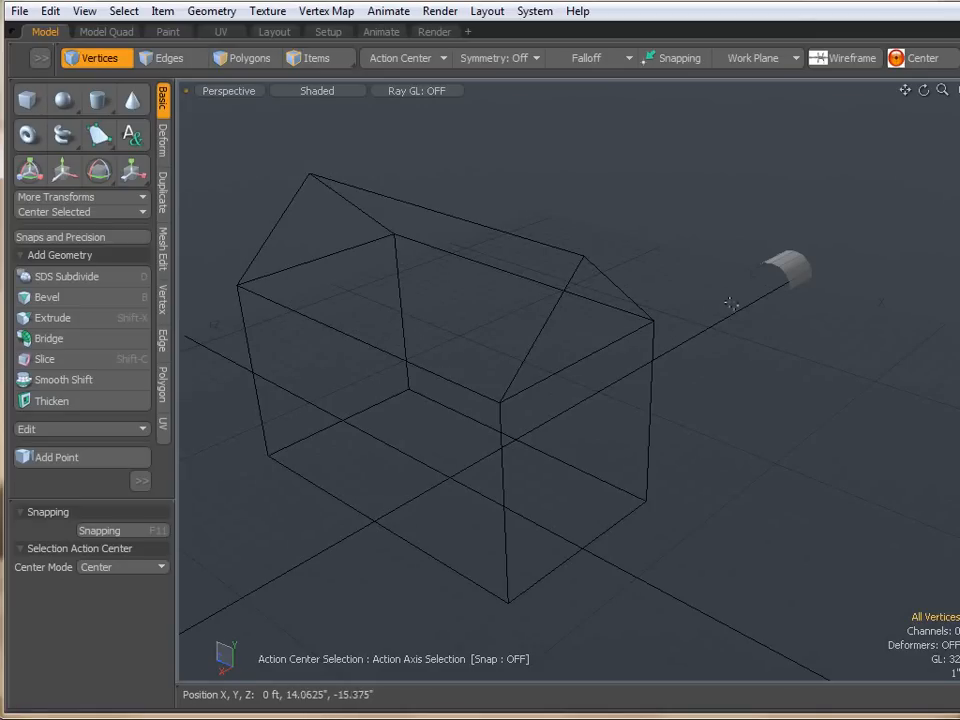
left_click_drag(598, 416, 693, 344, "alt")
key("w")
left_click_drag(783, 270, 606, 386)
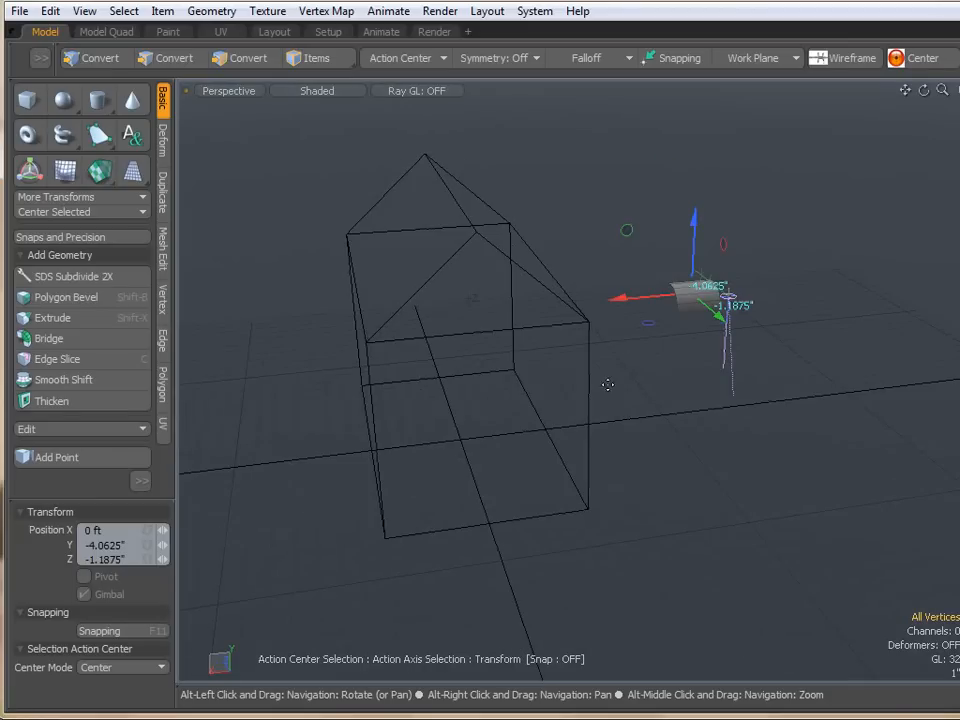
left_click_drag(621, 304, 328, 328)
scroll(369, 300, "up", 4)
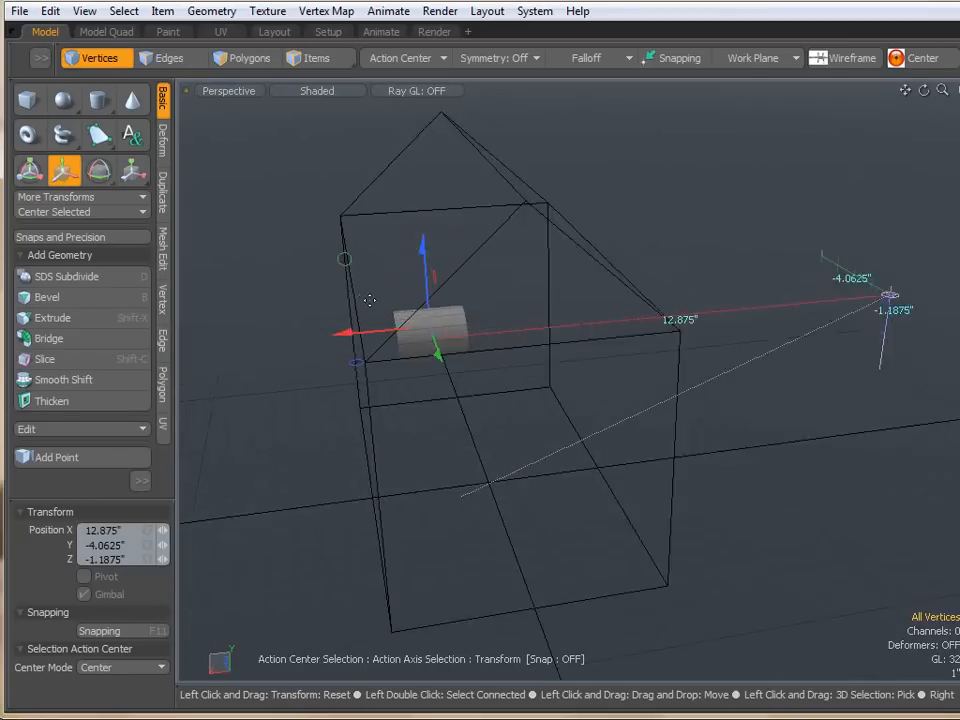
- Scale the half cylinder to about 71% in X and 36% in Y and Z
key("r")
left_click_drag(364, 343, 261, 356)
left_click_drag(456, 338, 392, 338)
left_click_drag(363, 383, 608, 391, "alt")
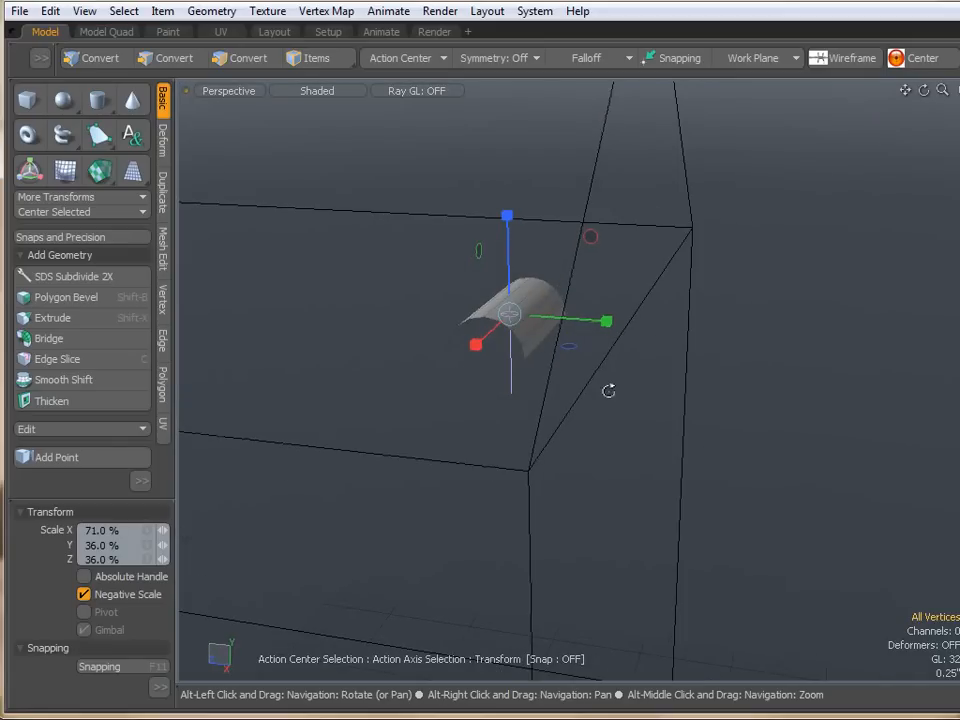
- Move the half cylinder up about 1.24 inches
key("w")
left_click_drag(589, 324, 719, 329)
left_click_drag(708, 378, 546, 363, "alt")
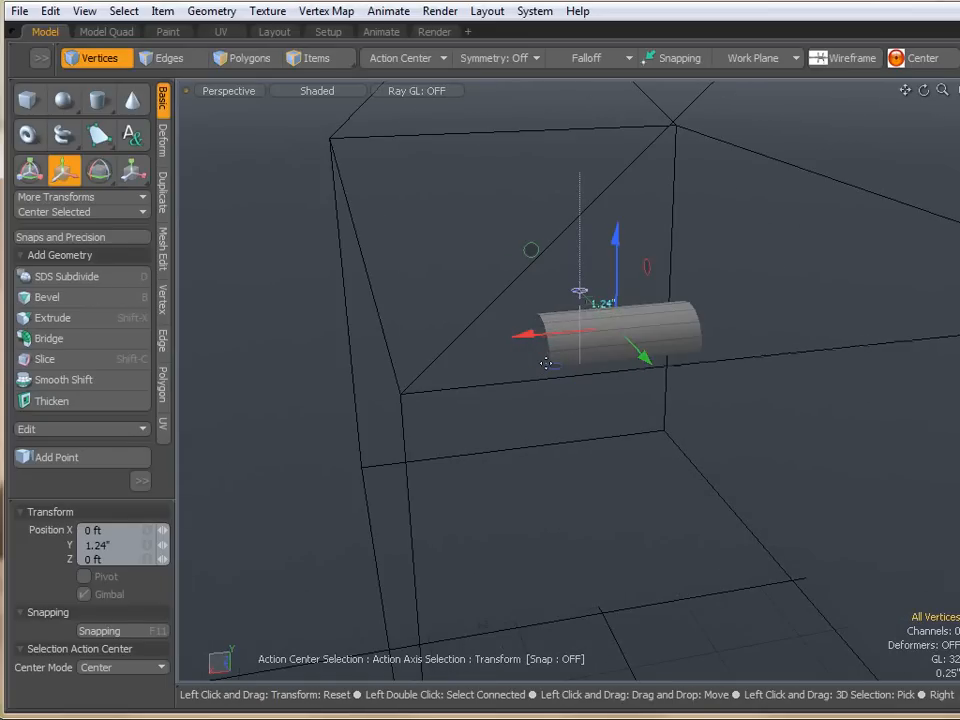
- Scale the half cylinder slightly smaller and drop the tool
key("r")
mouse_move(617, 332)
left_mouse_down()
mouse_move(490, 343)
mouse_move(526, 393)
mouse_move(639, 381)
mouse_move(649, 364)
mouse_move(604, 332)
left_mouse_up()
key("space")
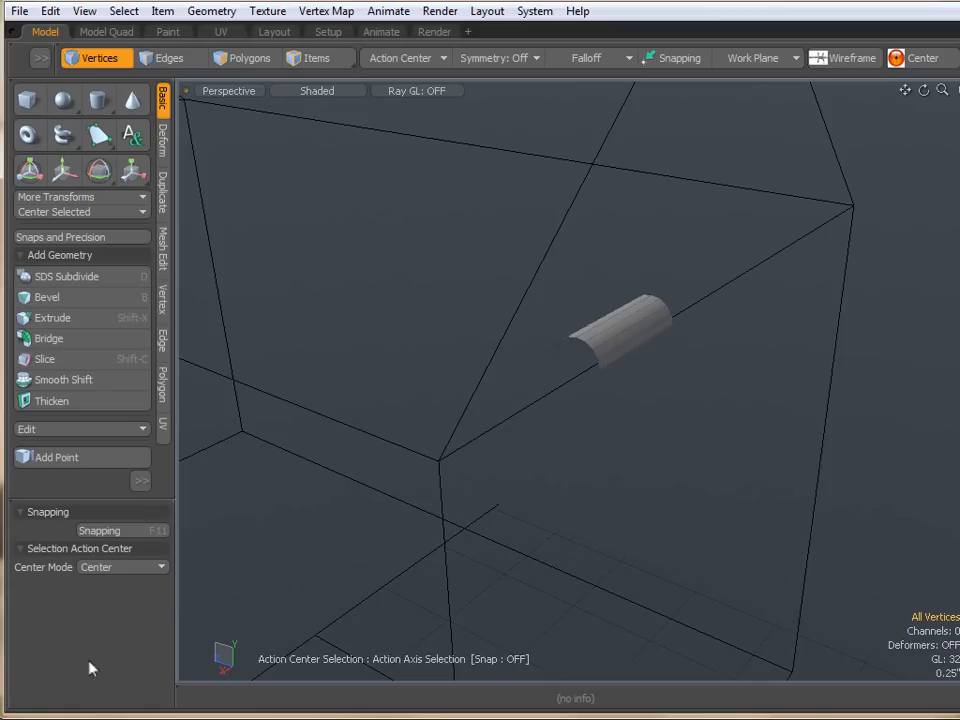
- Select the edge loop at one end of the half cylinder and scale it down slightly to taper it
left_click(178, 59)
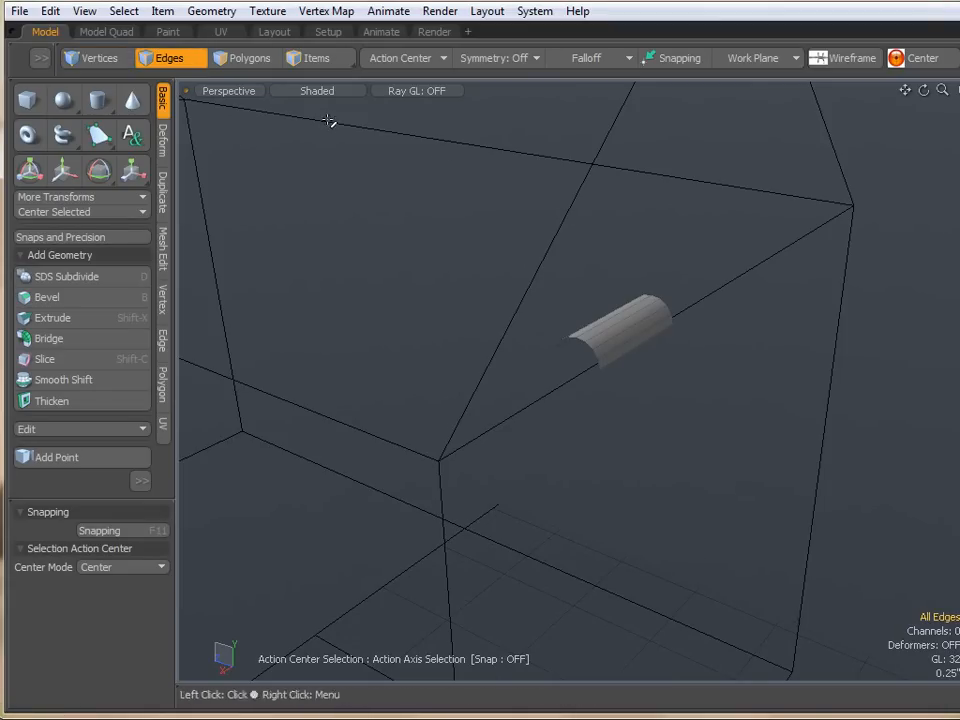
left_click_drag(673, 276, 340, 335, "alt")
right_click_drag(568, 416, 757, 324)
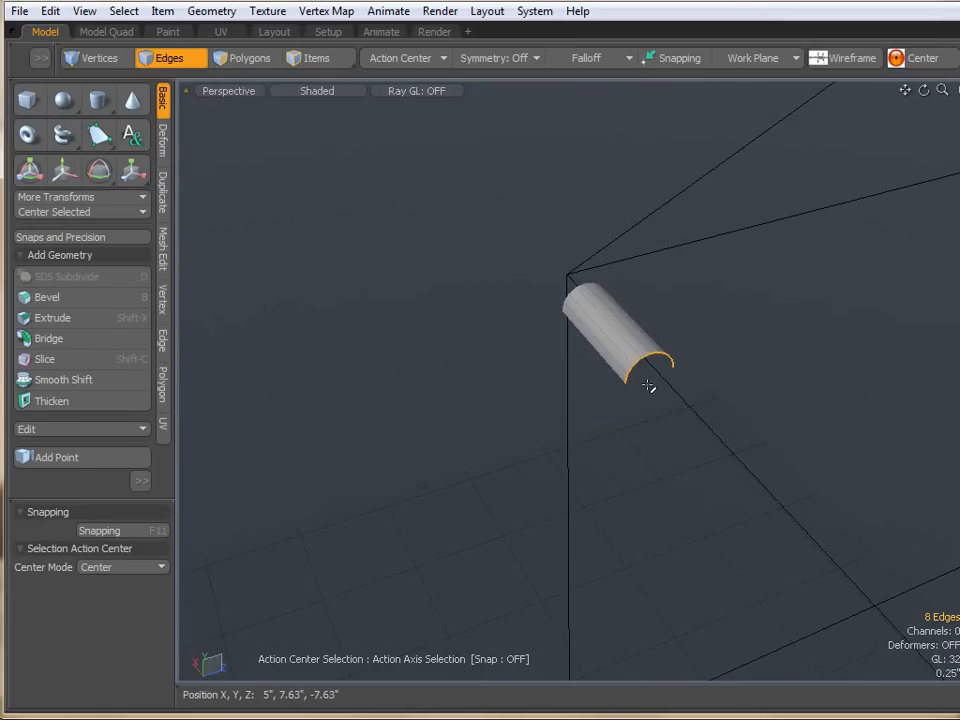
scroll(649, 386, "up", 5)
key("r")
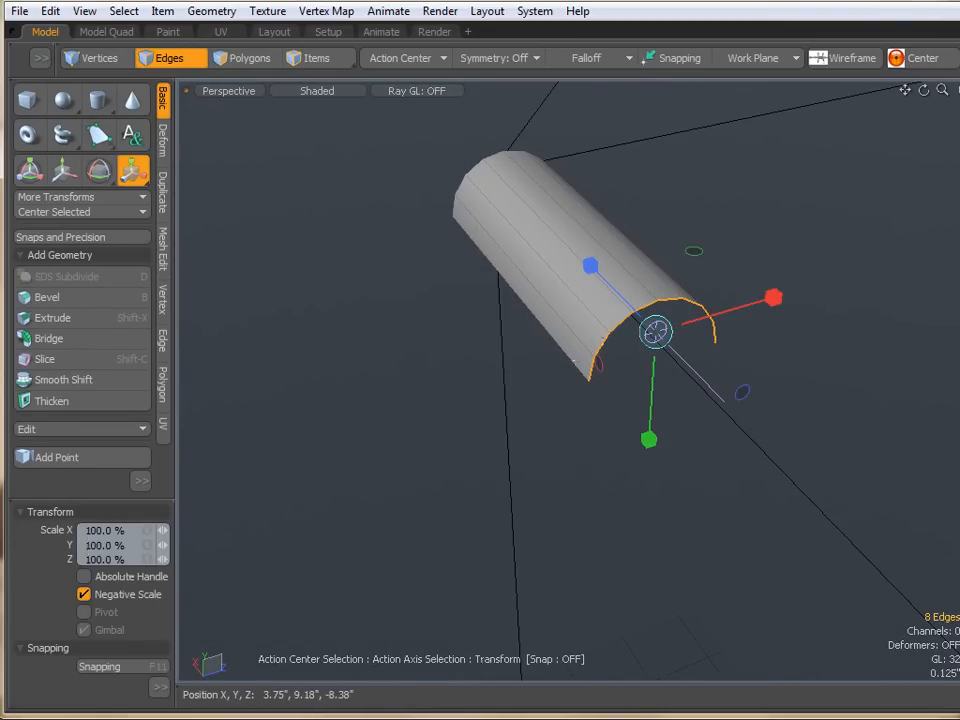
left_click_drag(655, 332, 605, 339)
key("space")
- Switch to the Front view and set the action center to Auto
left_click(463, 394)
key("ctrl+space")
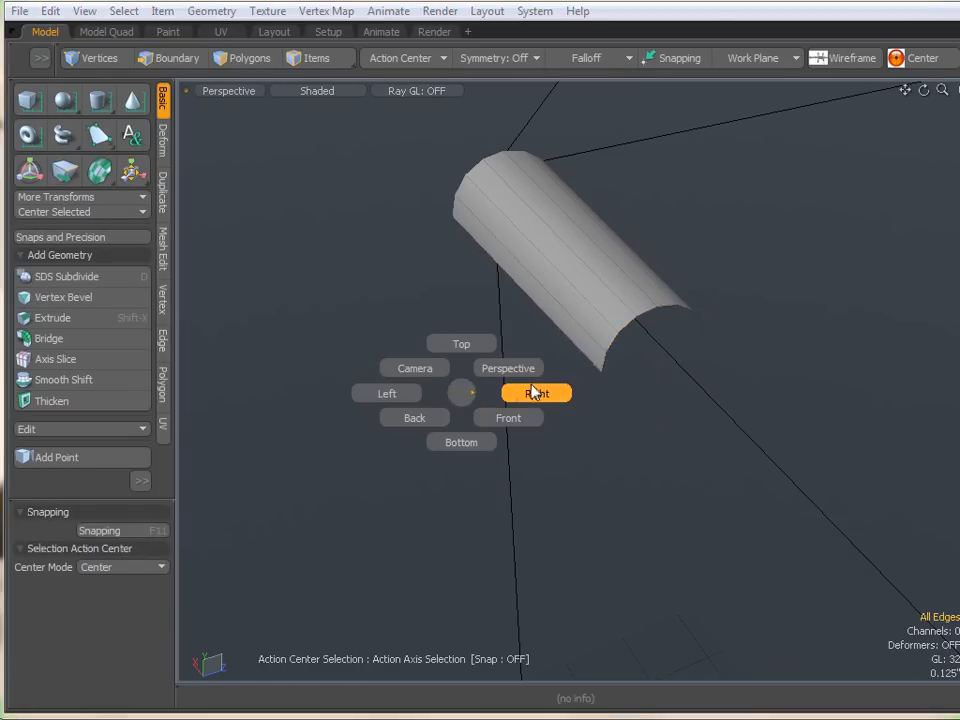
left_click(533, 391)
scroll(533, 388, "down", 4)
scroll(535, 389, "up", 2)
key("ctrl+space")
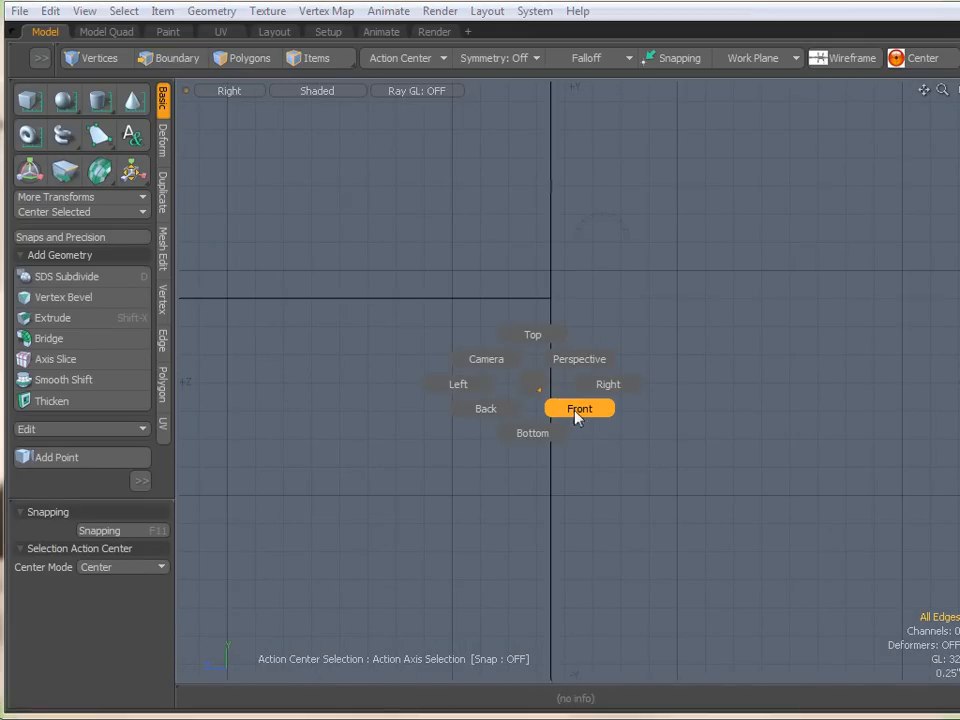
left_click(575, 412)
scroll(521, 225, "up", 3)
left_click_drag(600, 245, 786, 249, "alt")
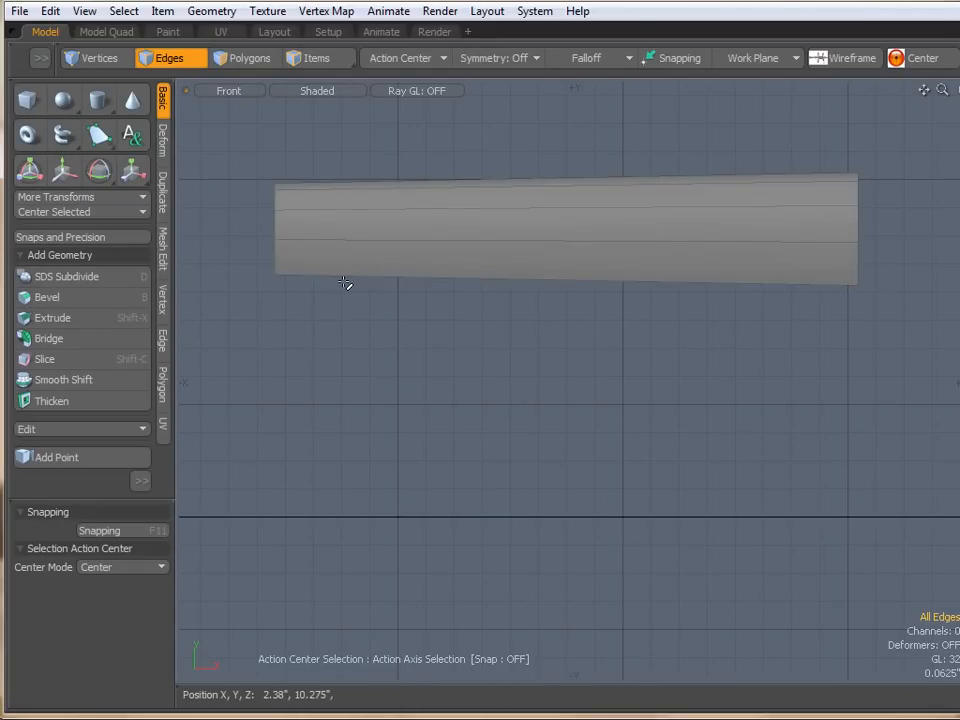
left_click(389, 63)
left_click(390, 64)
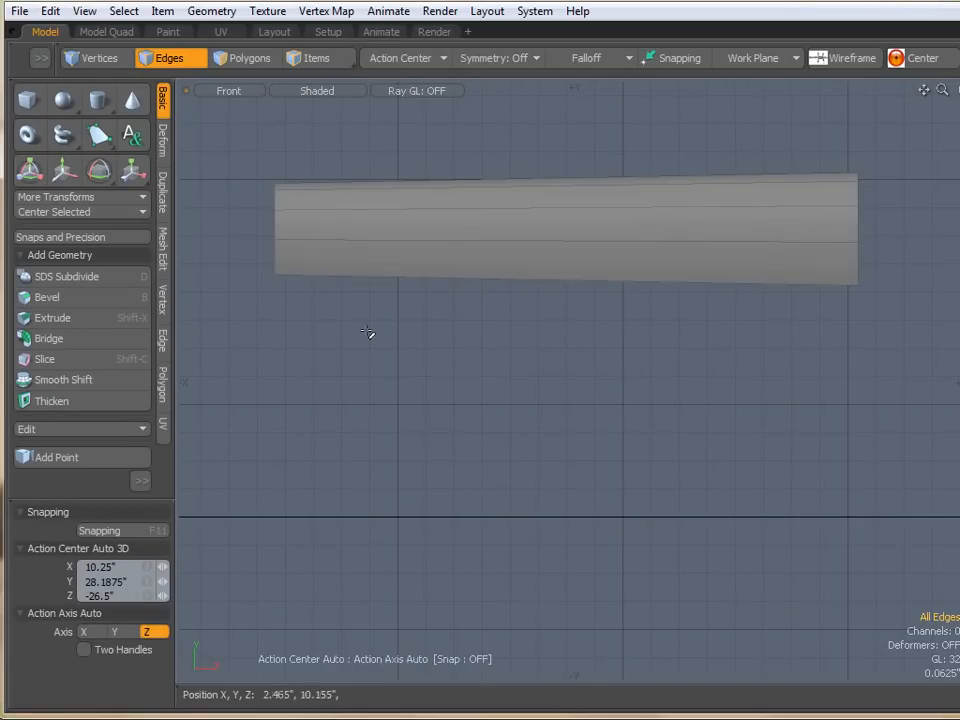
- Nudge the half cylinder down slightly, about 14 mil
key("e")
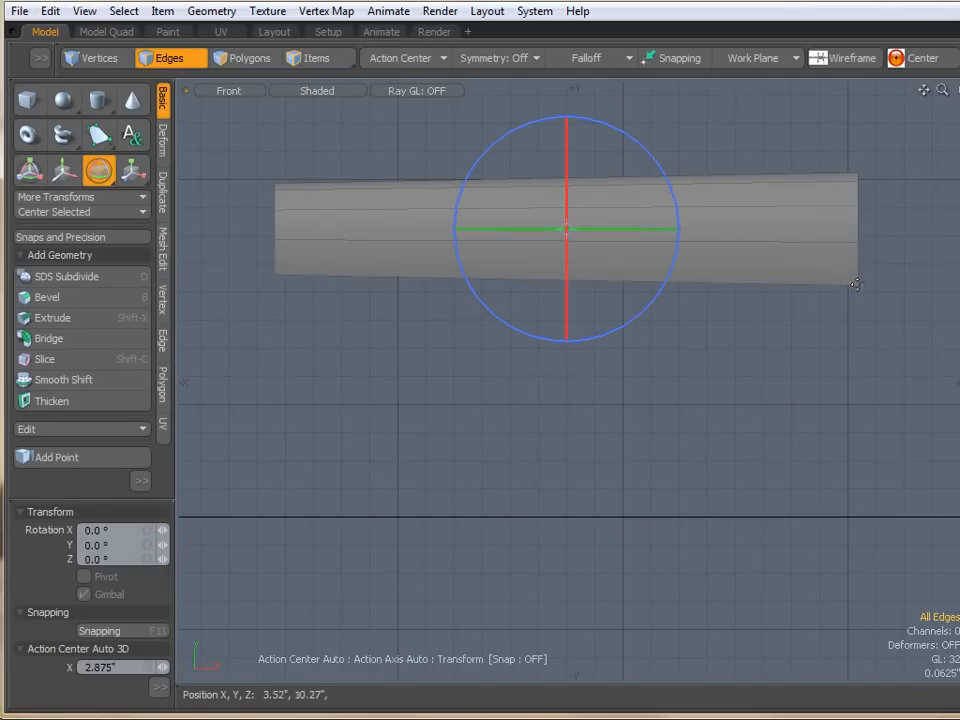
scroll(855, 285, "up", 3)
scroll(857, 285, "down", 3)
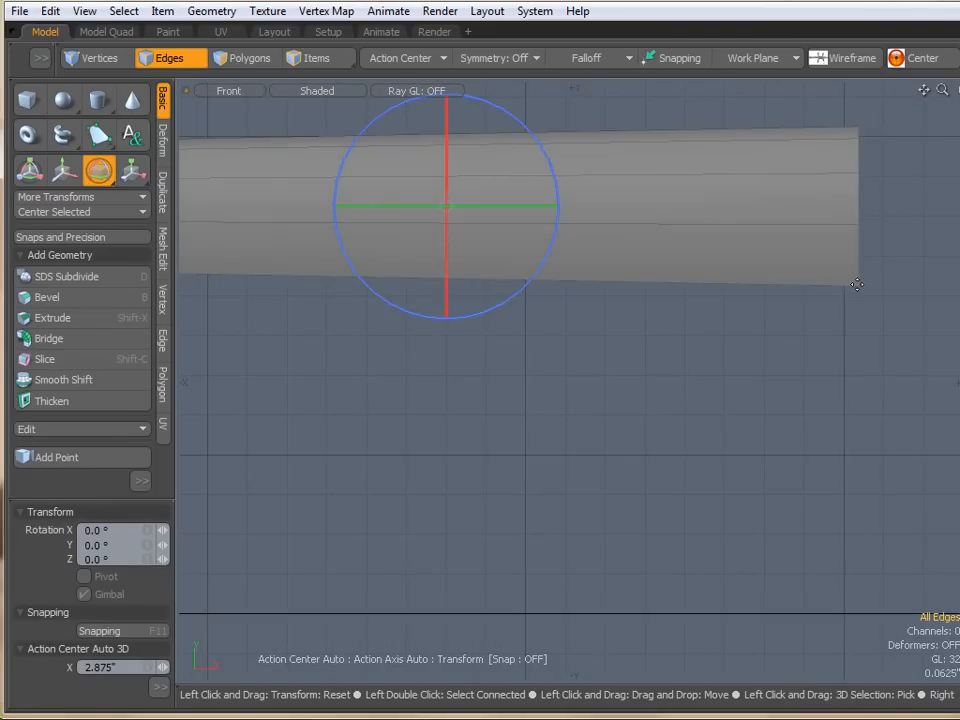
key("w")
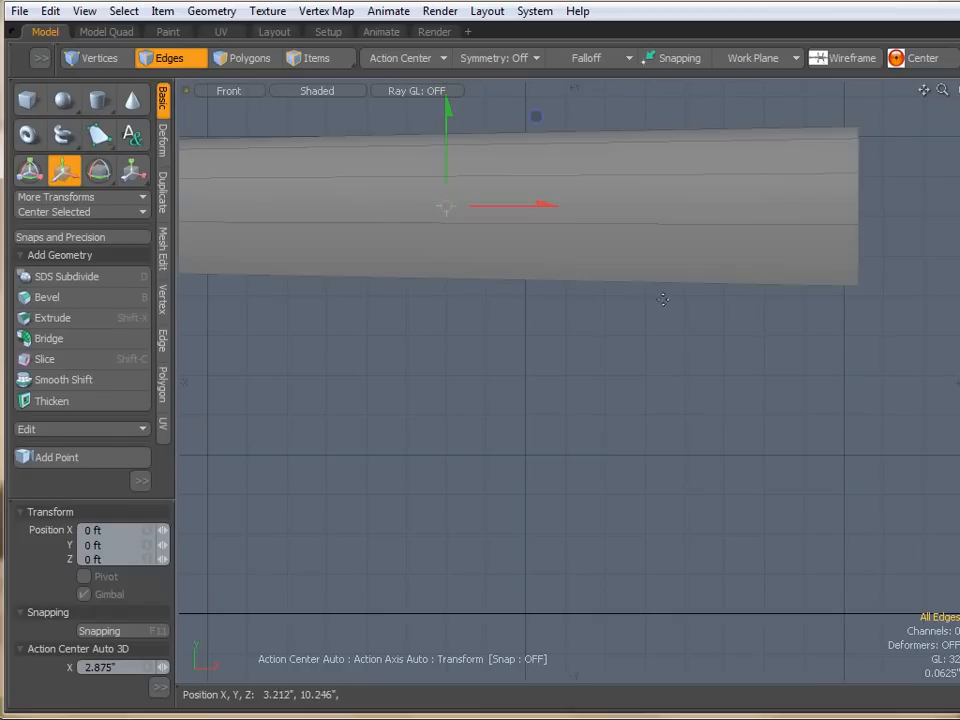
left_click_drag(450, 124, 450, 132)
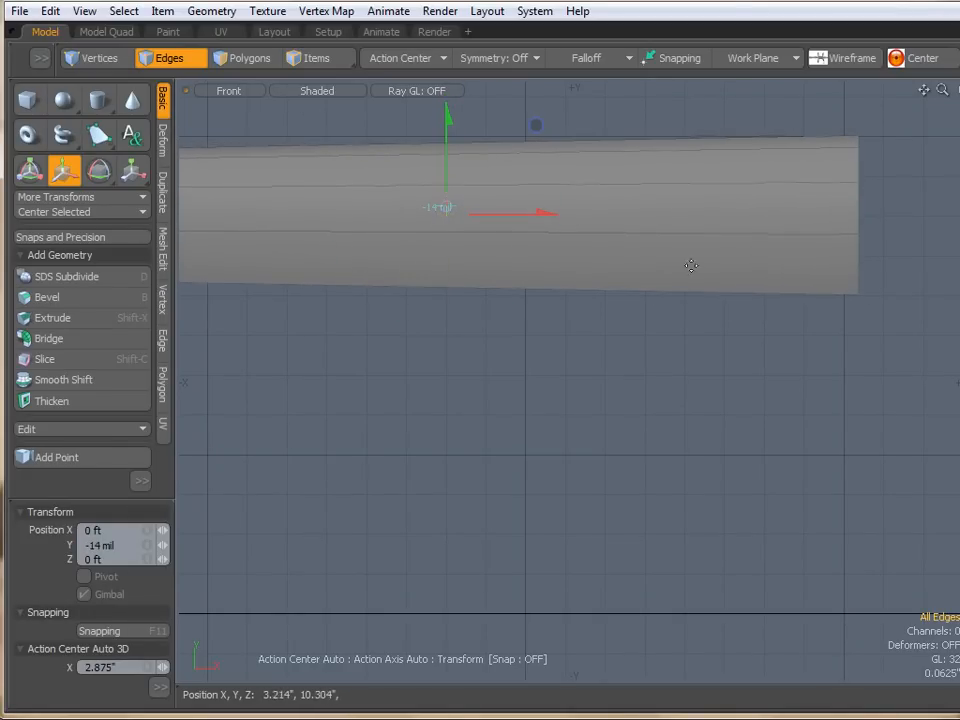
- Rotate the half cylinder about 1° around its end corner and drop the tool
key("e")
left_click(858, 295)
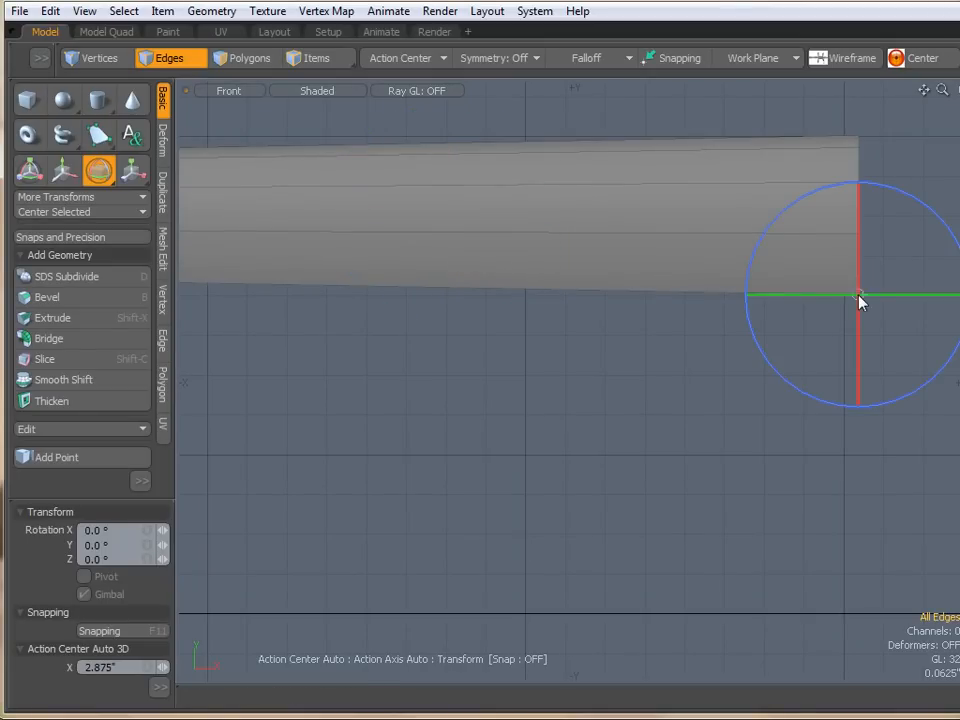
left_click_drag(626, 386, 653, 381, "alt")
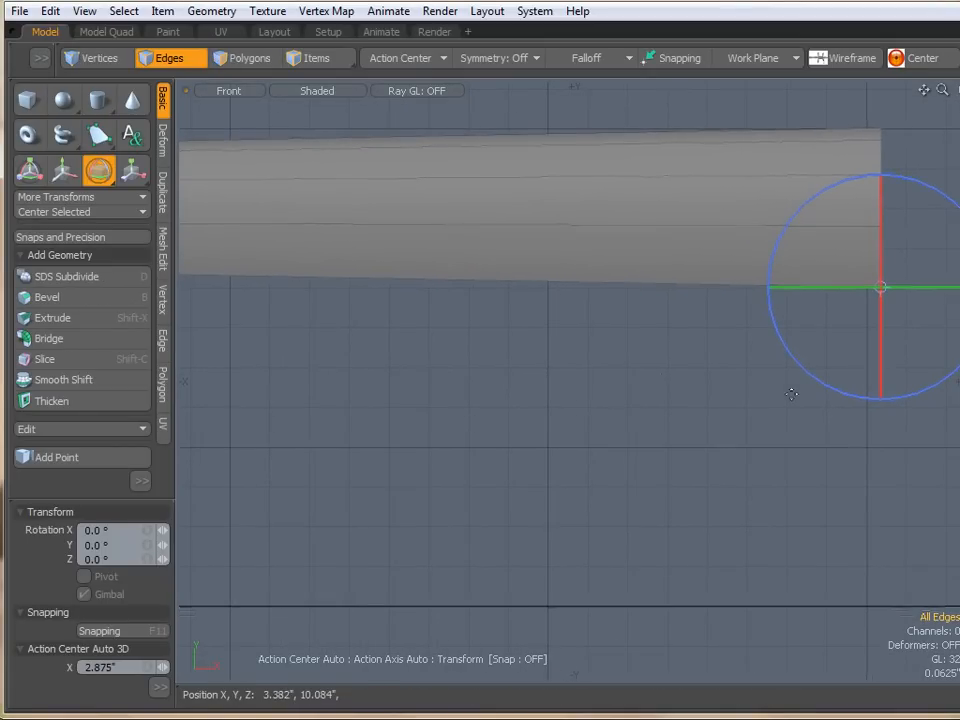
left_click_drag(810, 381, 692, 519)
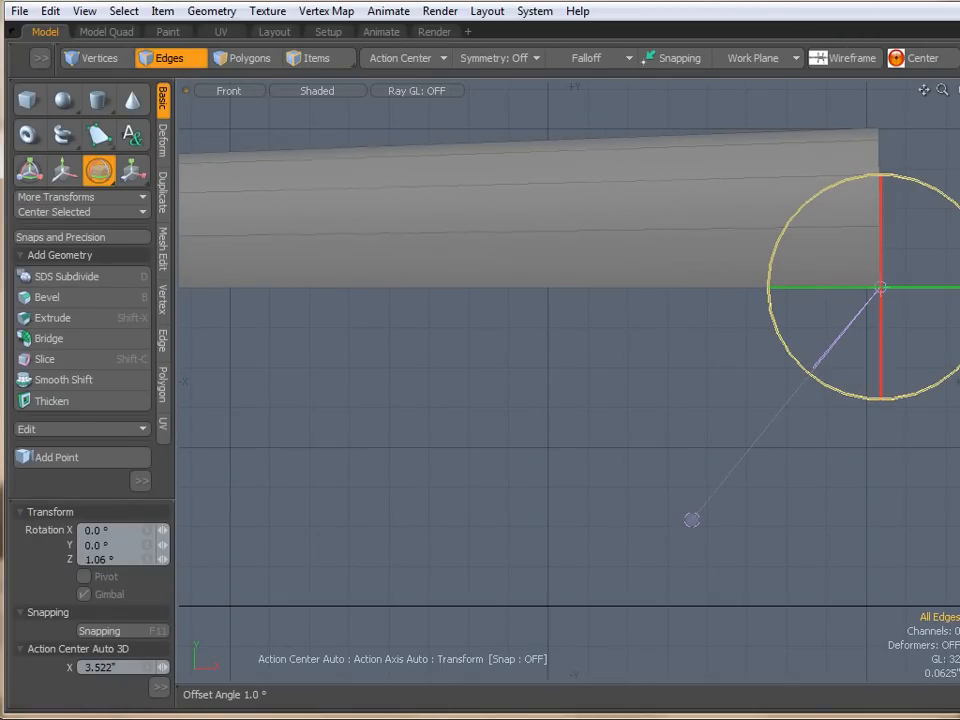
key("space")
- Switch to the perspective view and orbit around the half cylinder and the house's roof corner
left_click_drag(473, 338, 655, 349, "alt")
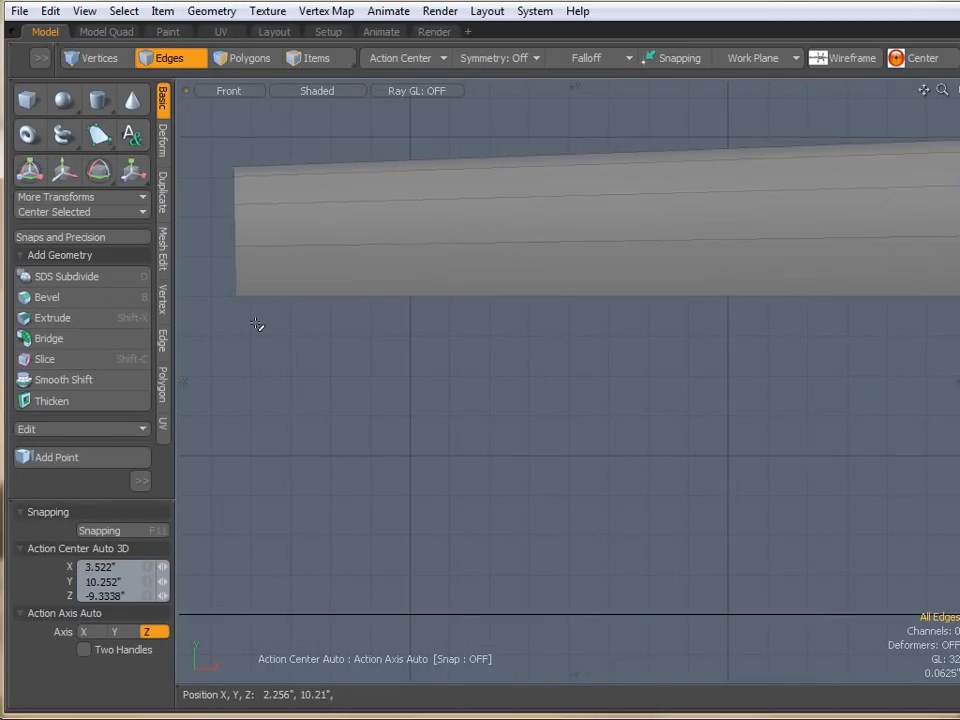
scroll(257, 323, "up", 2)
scroll(801, 299, "down", 3)
left_click_drag(789, 332, 553, 347, "alt")
key("ctrl+space")
left_click(452, 300)
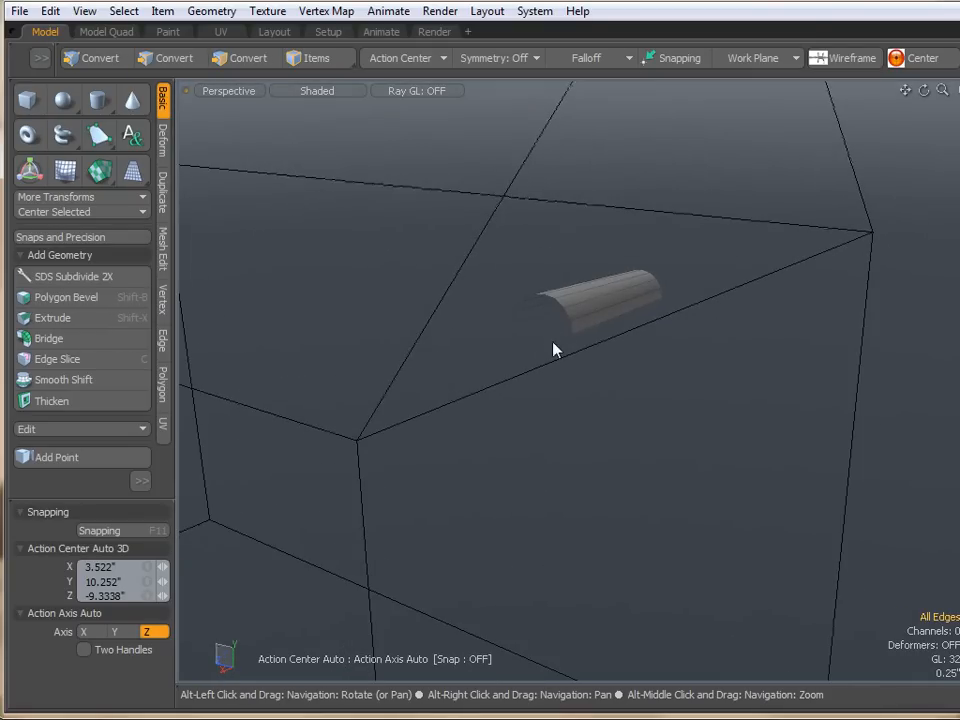
left_click_drag(333, 371, 409, 326, "alt")
left_click_drag(677, 254, 519, 366, "alt")
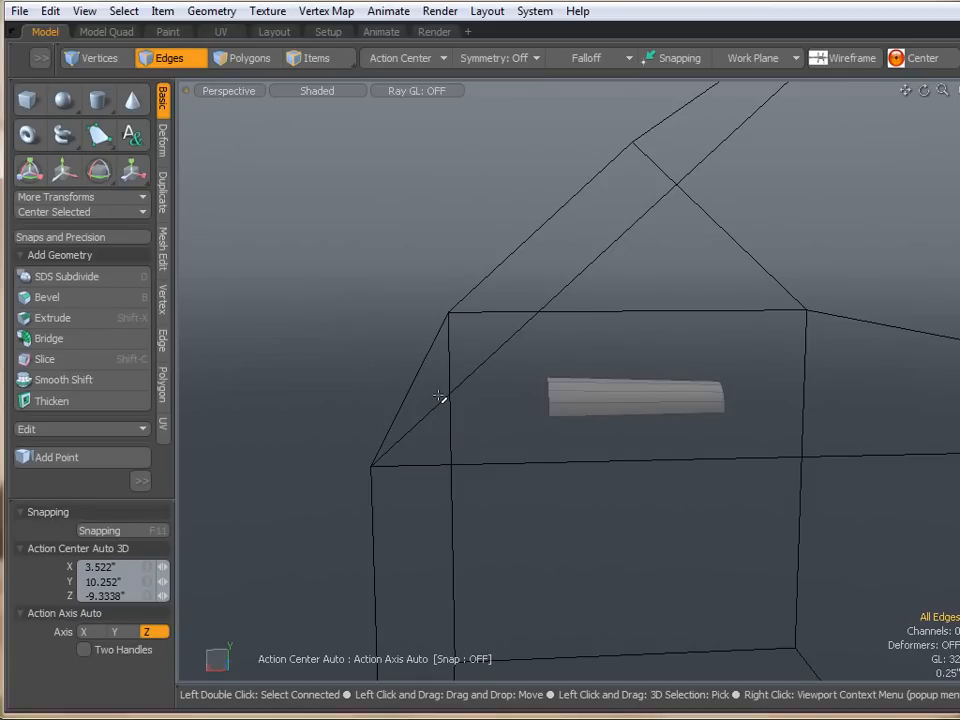
mouse_move(431, 406)
right_mouse_down()
mouse_move(375, 474)
mouse_move(677, 206)
mouse_move(625, 255)
right_mouse_up()
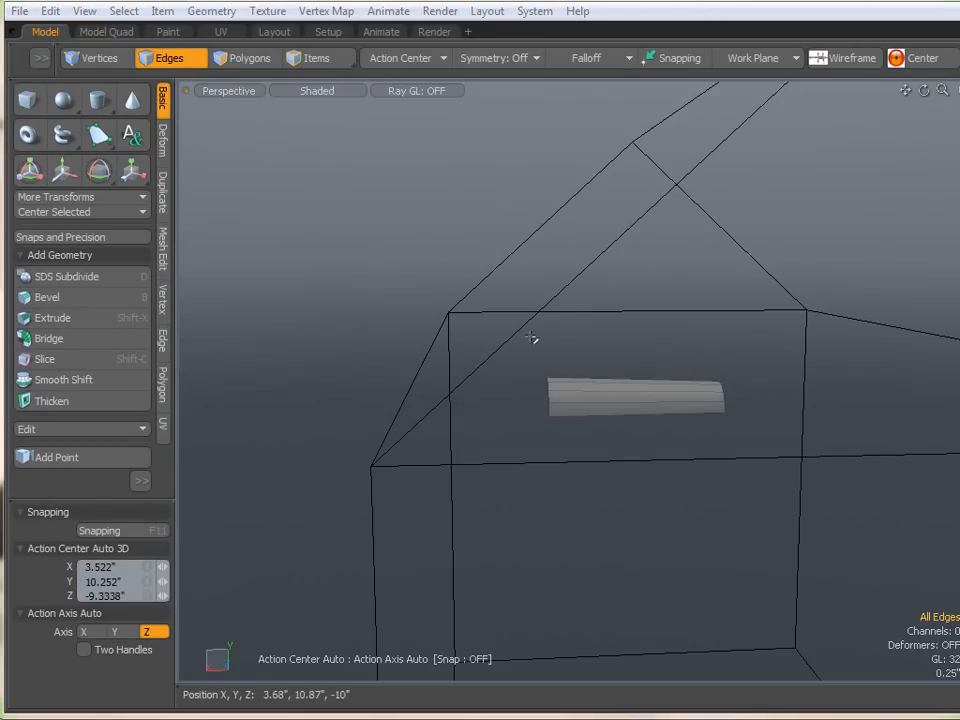
left_click_drag(495, 375, 520, 425, "alt")
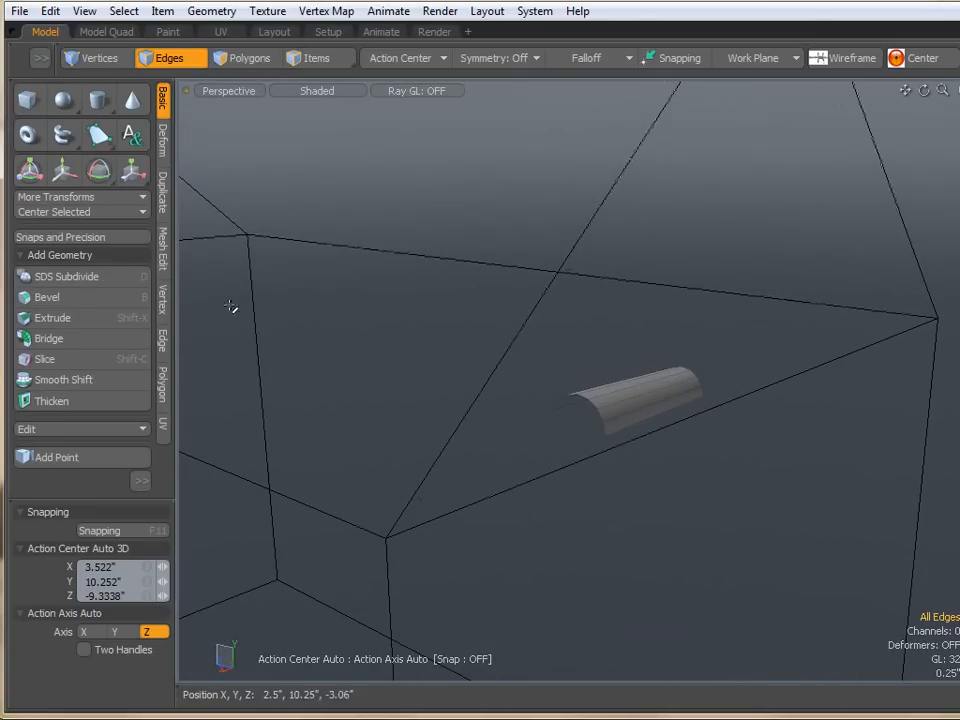
- With Drag Snap Rigid, snap the half cylinder's end onto the house's roof corner, then drop the tool
left_click(80, 240)
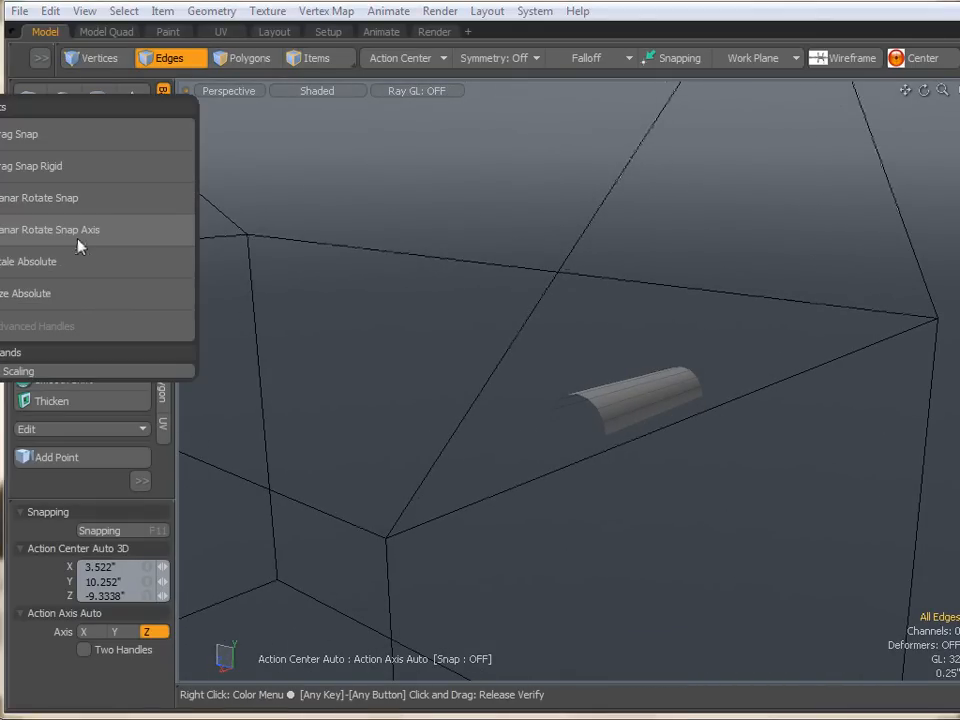
left_click(53, 166)
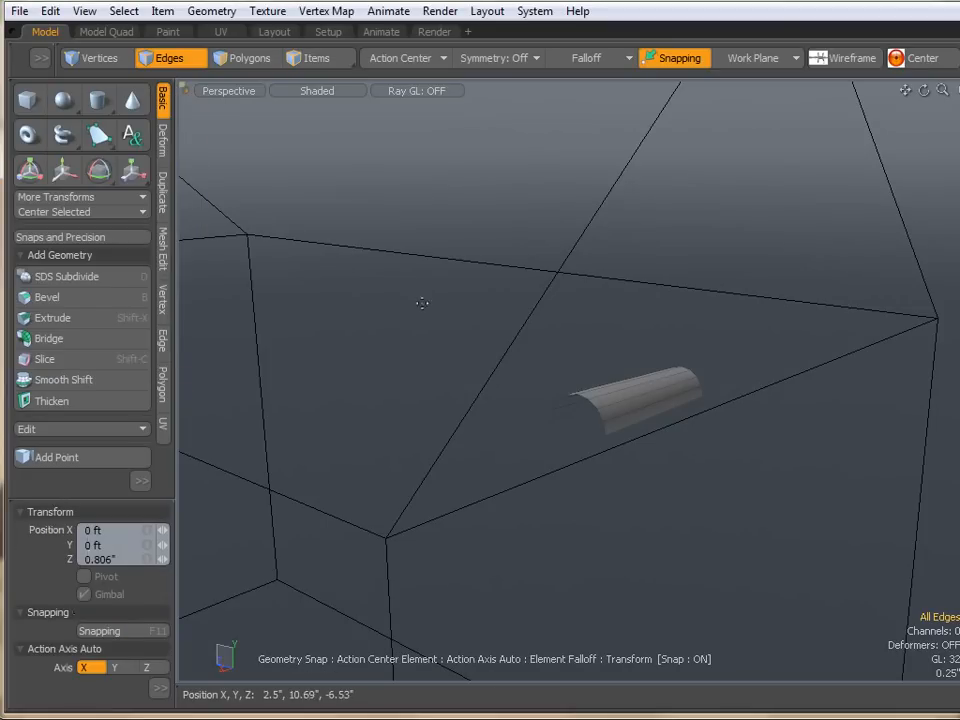
left_click_drag(420, 298, 514, 238, "alt")
left_click_drag(592, 361, 660, 347, "alt")
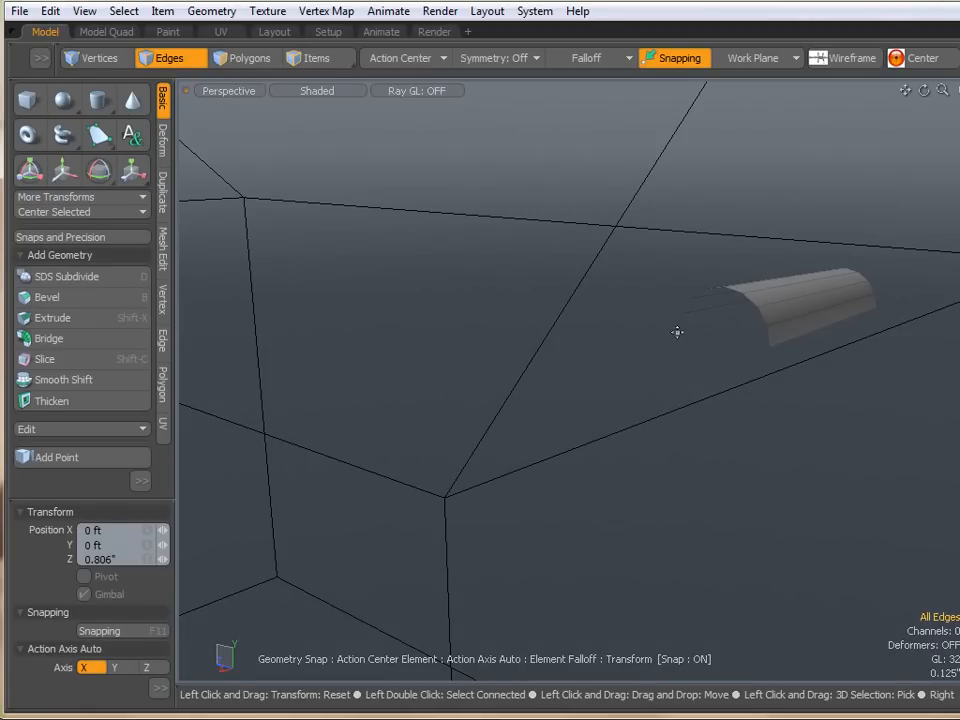
left_click_drag(643, 396, 642, 329, "alt")
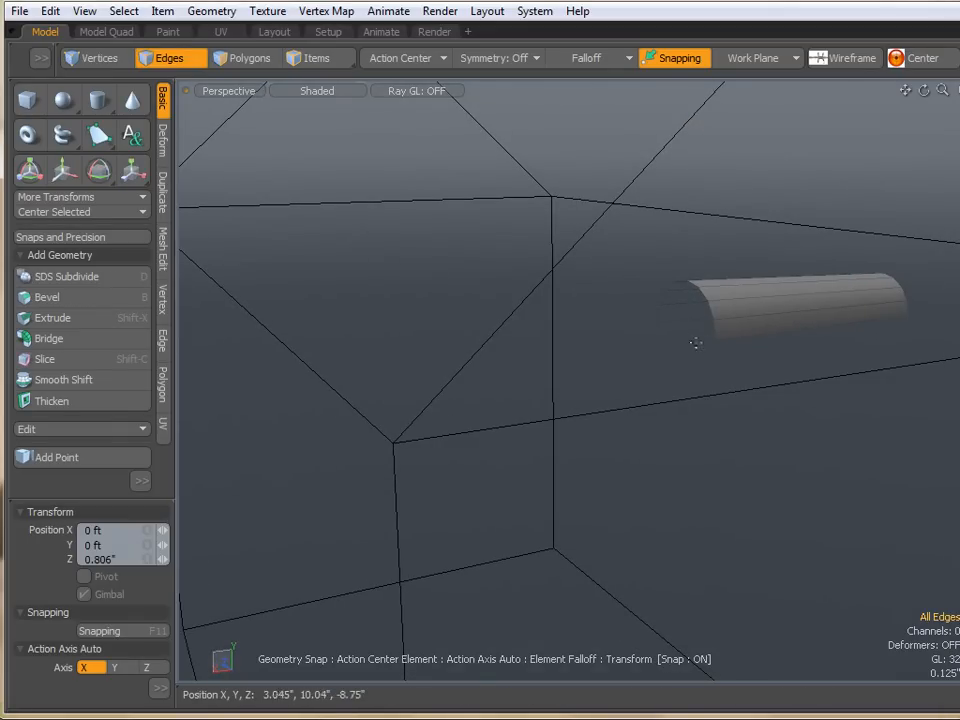
left_click(716, 339)
left_click_drag(716, 339, 474, 471)
key("space")
- Inspect the half cylinder's placement at the roof corner from several angles
left_click_drag(540, 457, 456, 452, "alt")
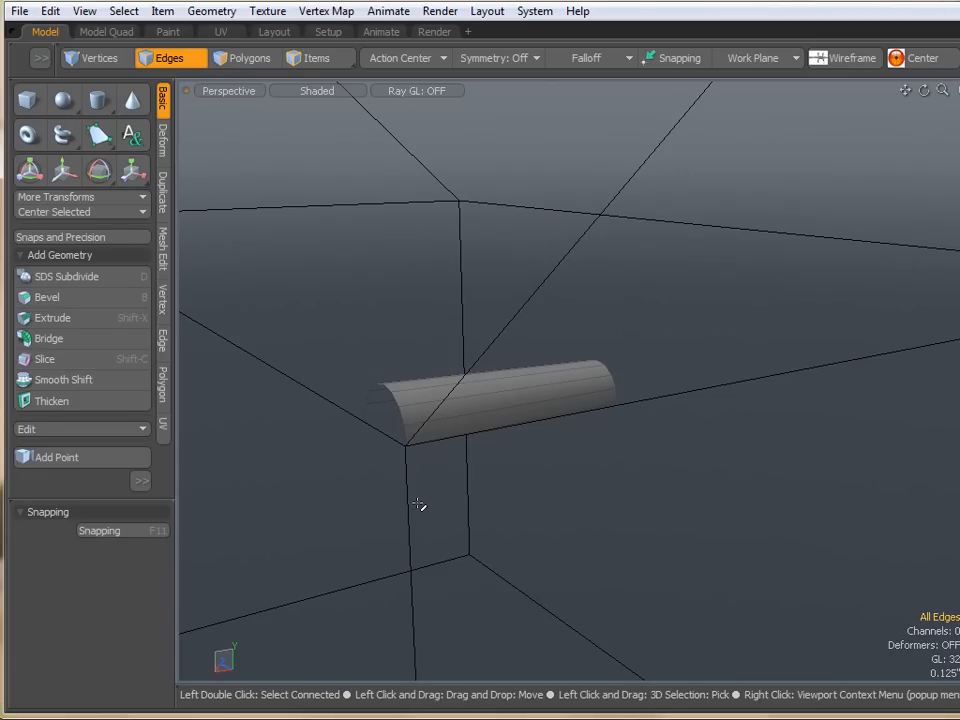
double_click(462, 402)
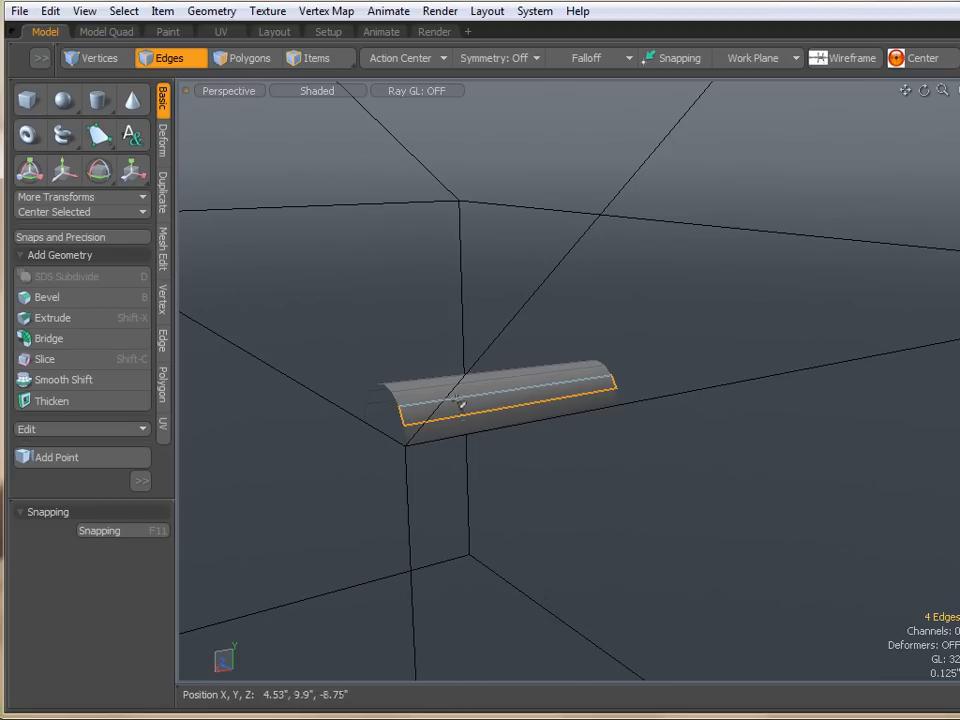
left_click(490, 464)
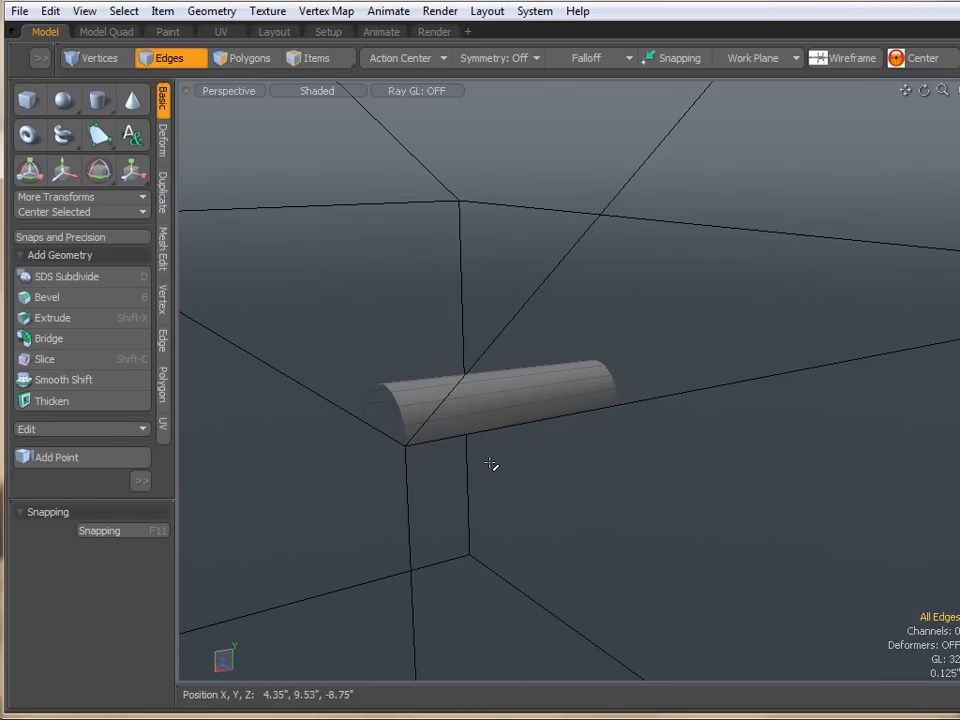
scroll(476, 413, "up", 2)
left_click_drag(474, 414, 581, 429, "alt")
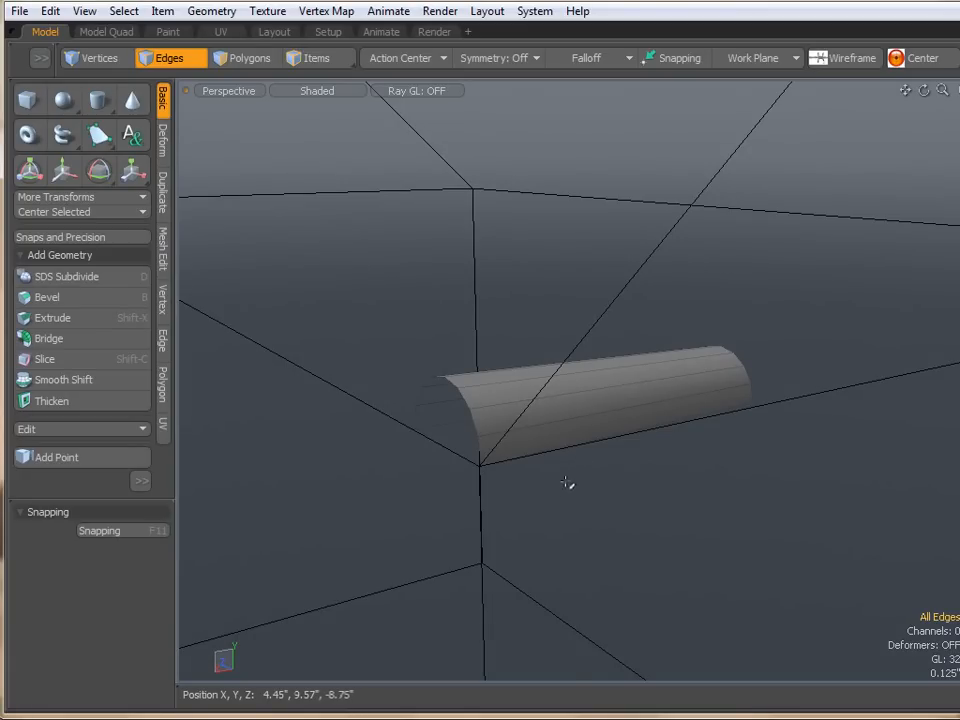
left_click_drag(557, 491, 574, 489, "alt")
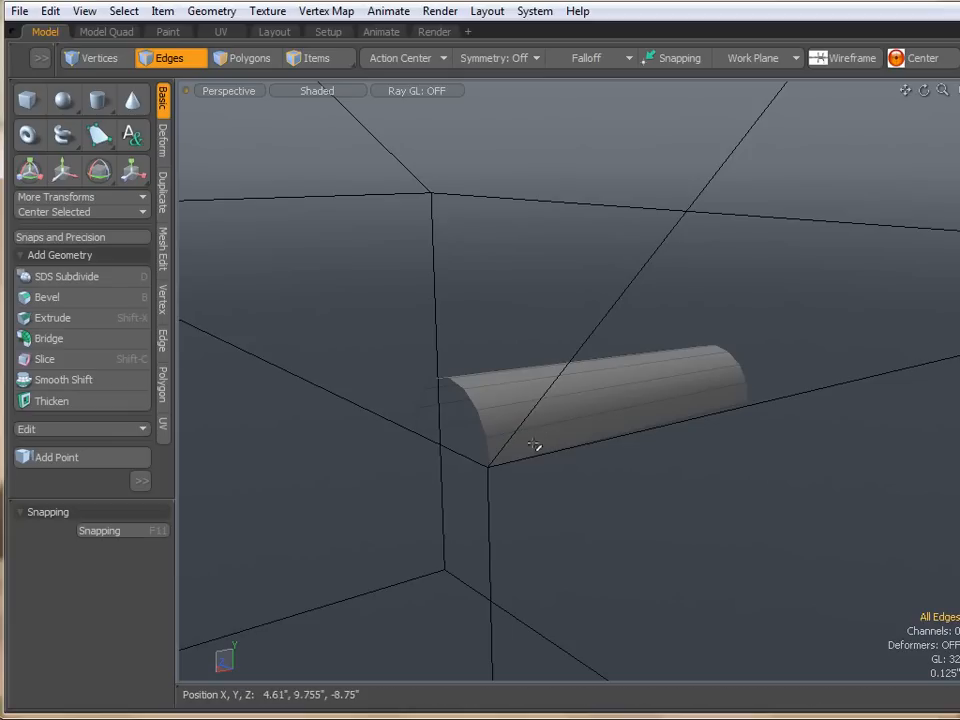
right_click_drag(782, 456, 690, 302)
left_click(706, 423)
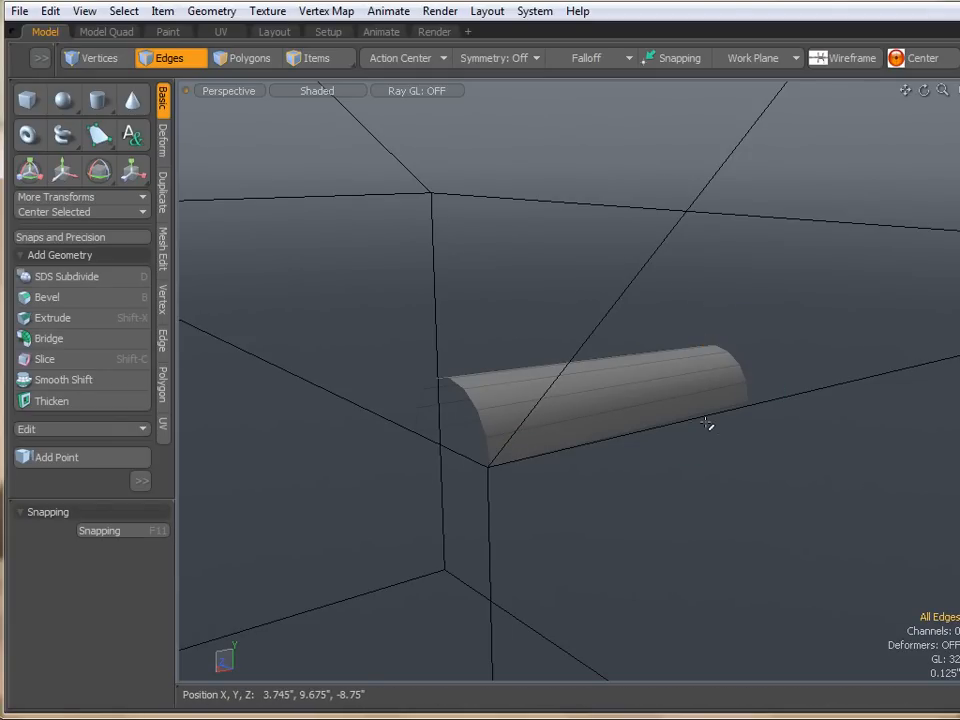
left_click_drag(694, 439, 436, 460, "alt")
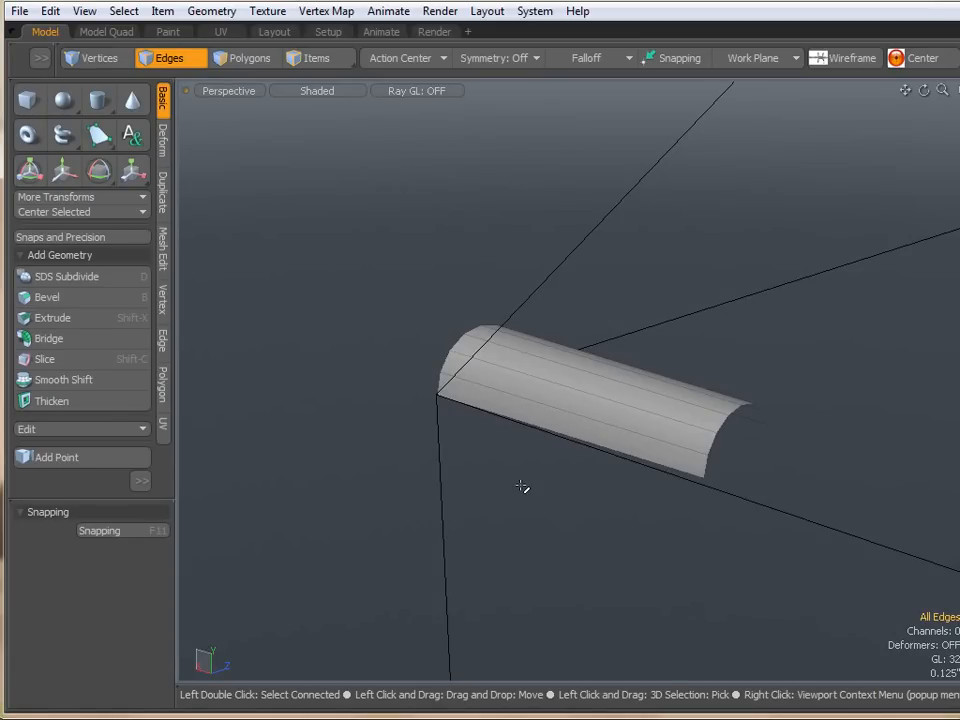
left_click_drag(418, 493, 703, 463, "alt")
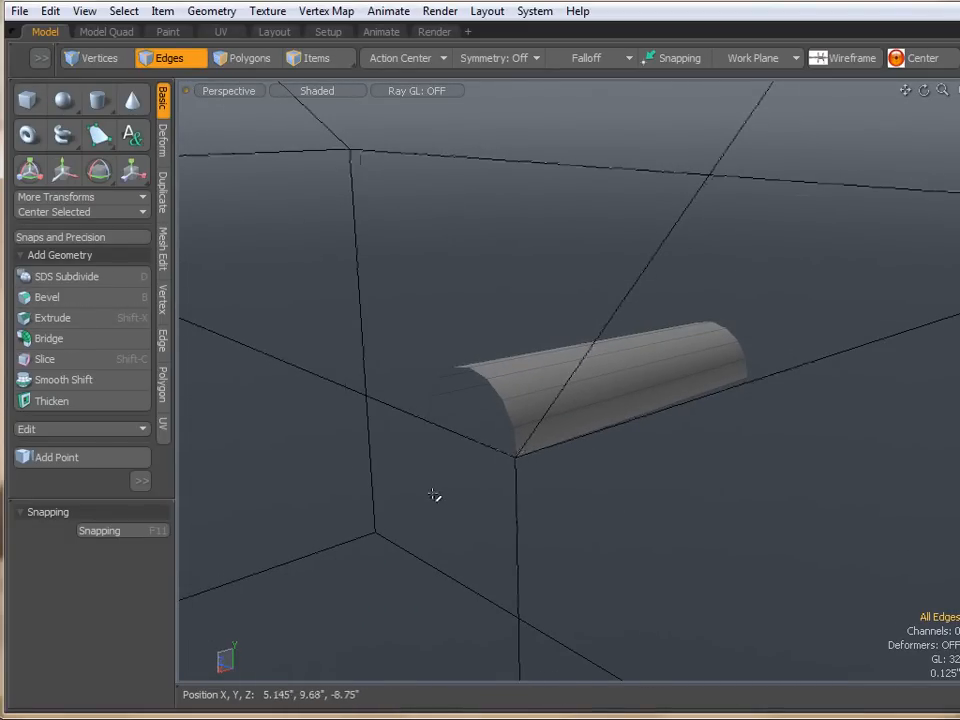
- Start the Planar Rotate Snap Axis tool with its pivot on the roof corner under the half cylinder
left_click(84, 238)
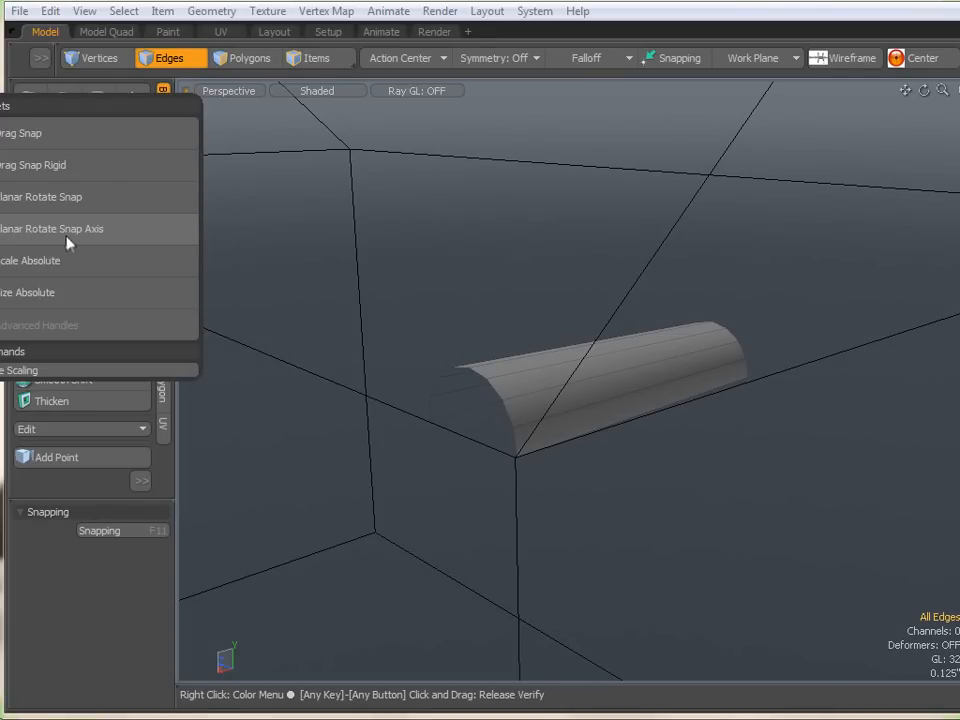
left_click(76, 599)
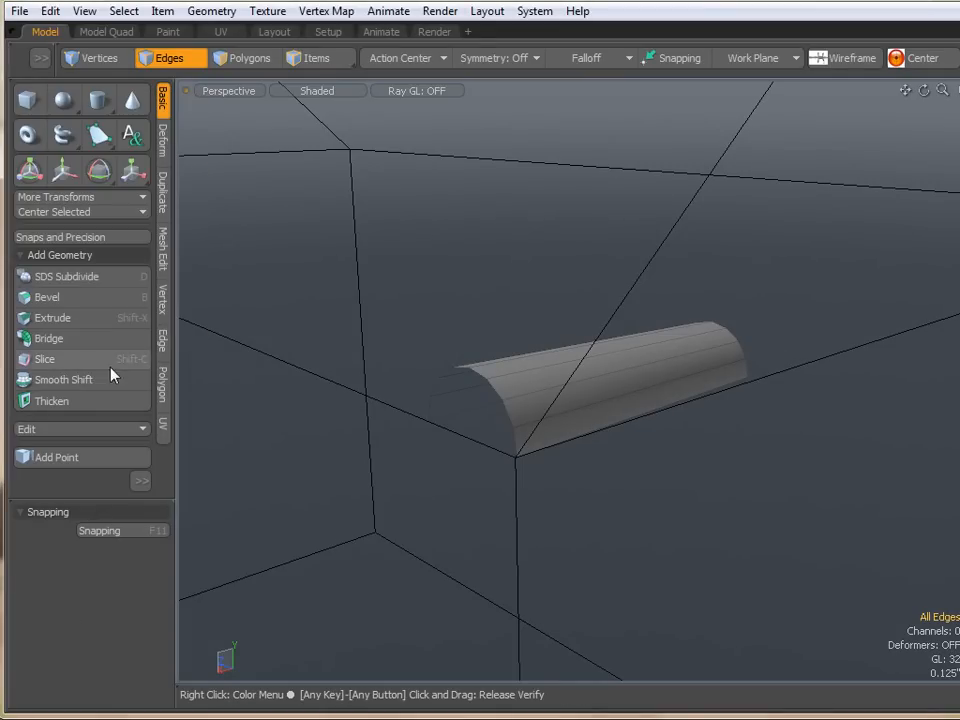
left_click(47, 242)
left_click(47, 227)
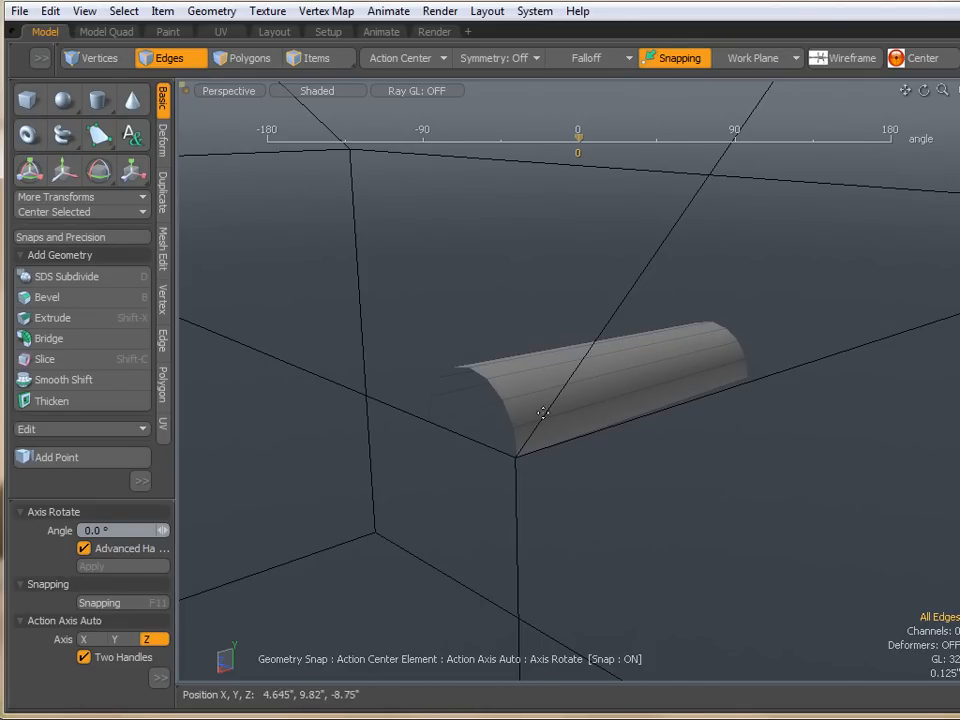
left_click(518, 457)
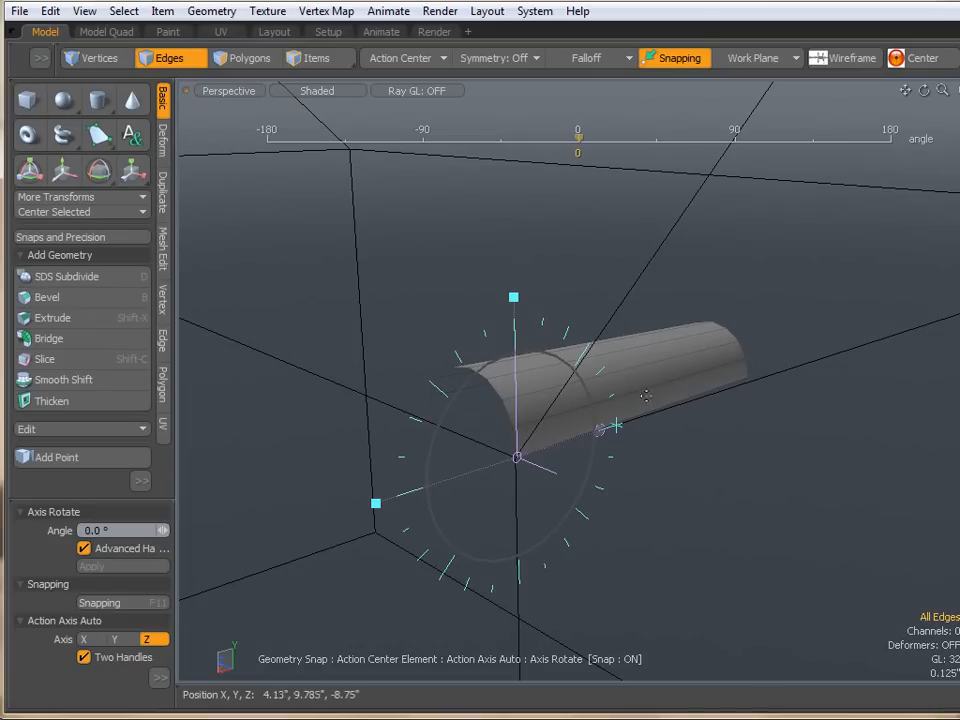
- Try rotating the half cylinder -90° around the roof corner, undoing and repeating the rotation
scroll(632, 390, "down", 2)
left_click_drag(392, 441, 435, 452, "alt")
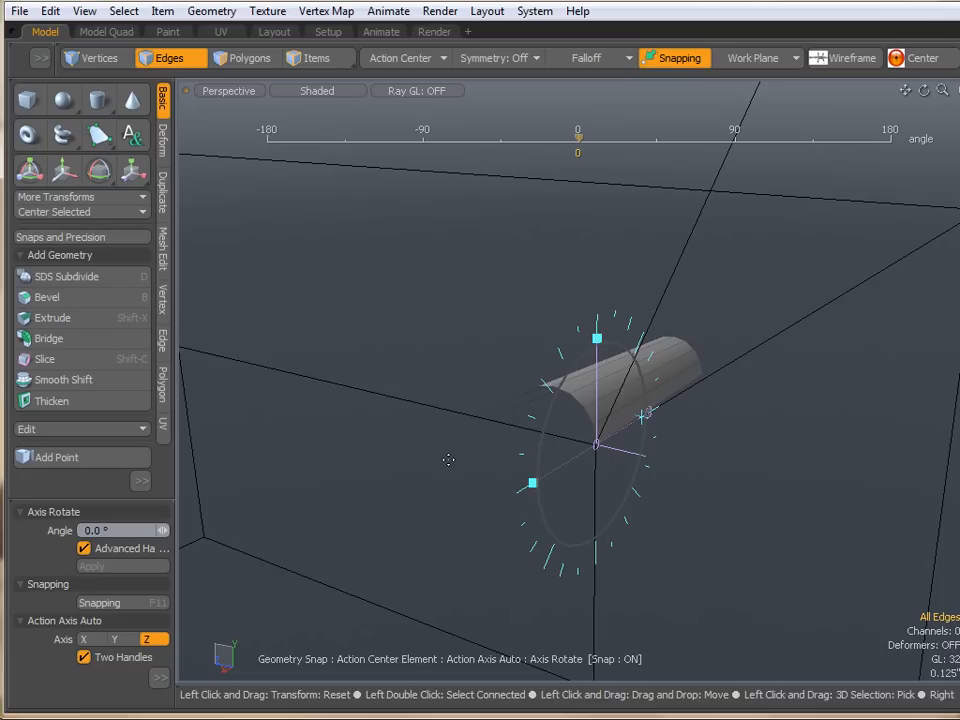
left_click_drag(452, 456, 525, 505, "alt")
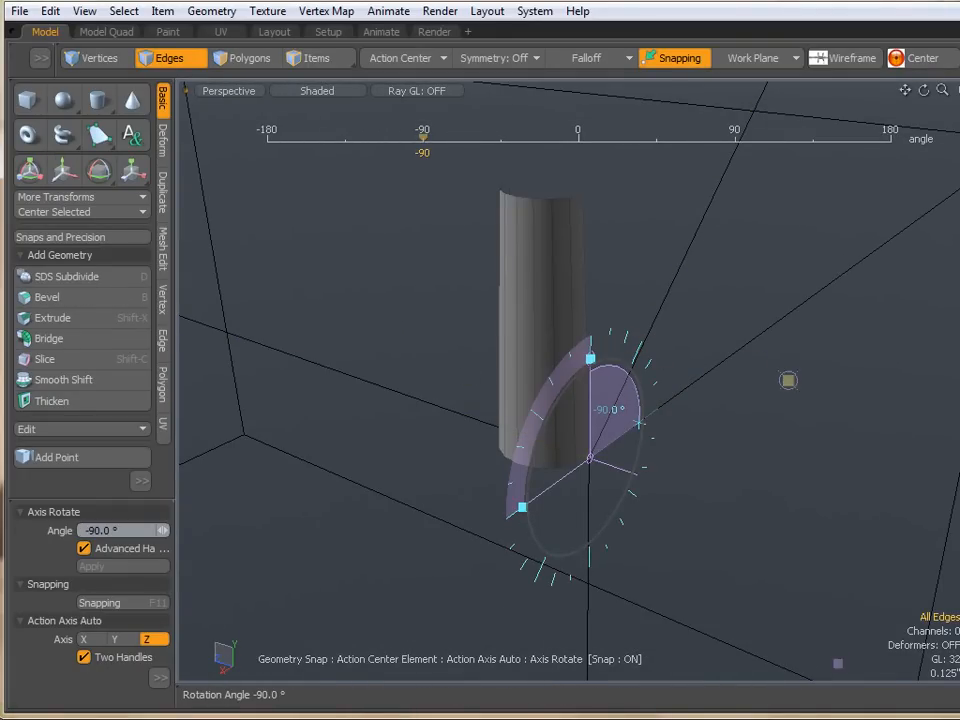
key("ctrl+z")
left_click_drag(698, 507, 577, 484, "alt")
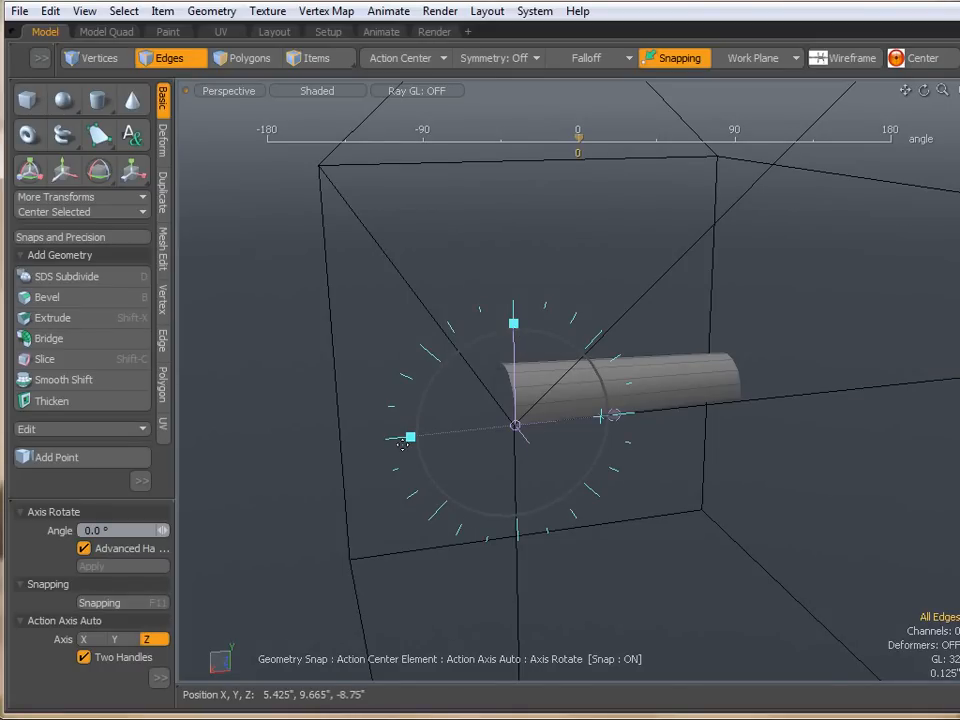
left_click_drag(410, 440, 513, 323)
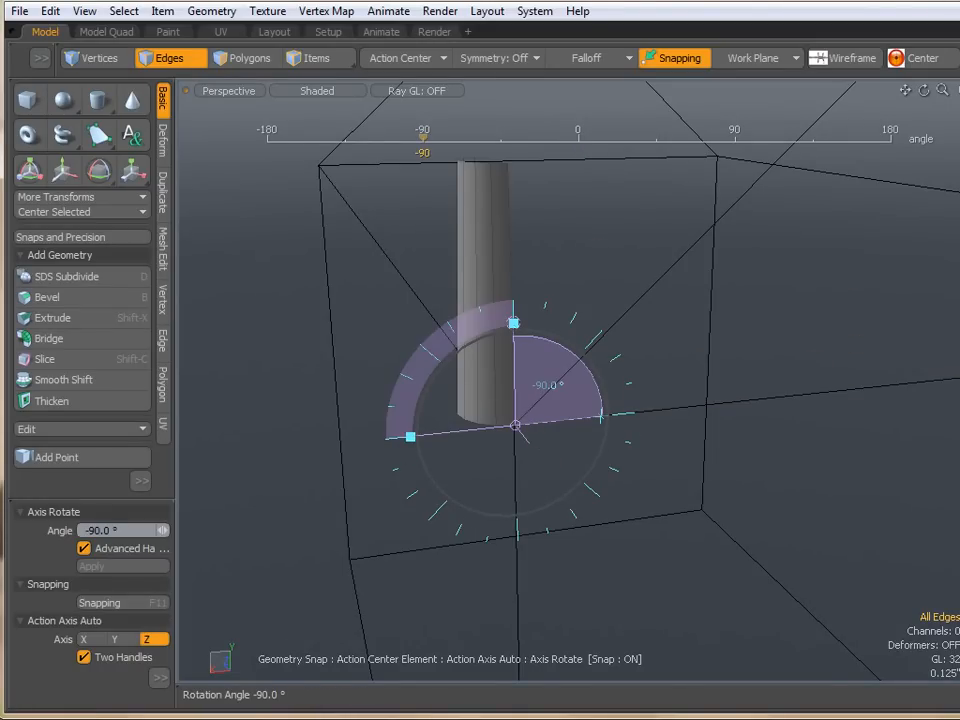
key("q")
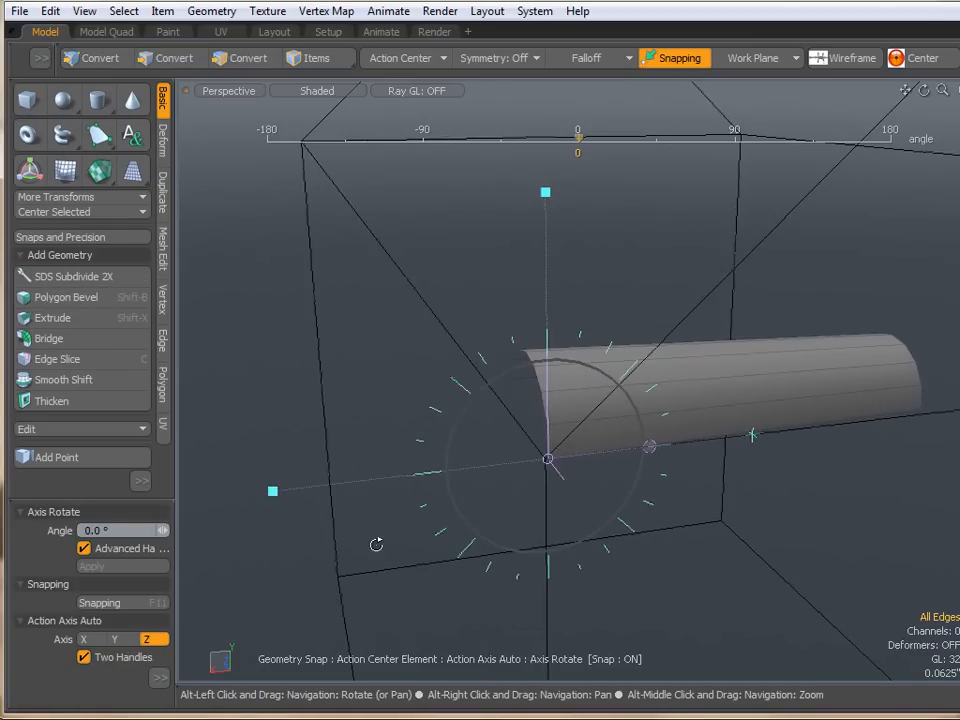
- Reposition the Axis Rotate handles, snapping one handle onto the roof's sloping gable edge above the corner
mouse_move(376, 544)
left_mouse_down("alt")
mouse_move(392, 536)
mouse_move(381, 534)
left_mouse_up("alt")
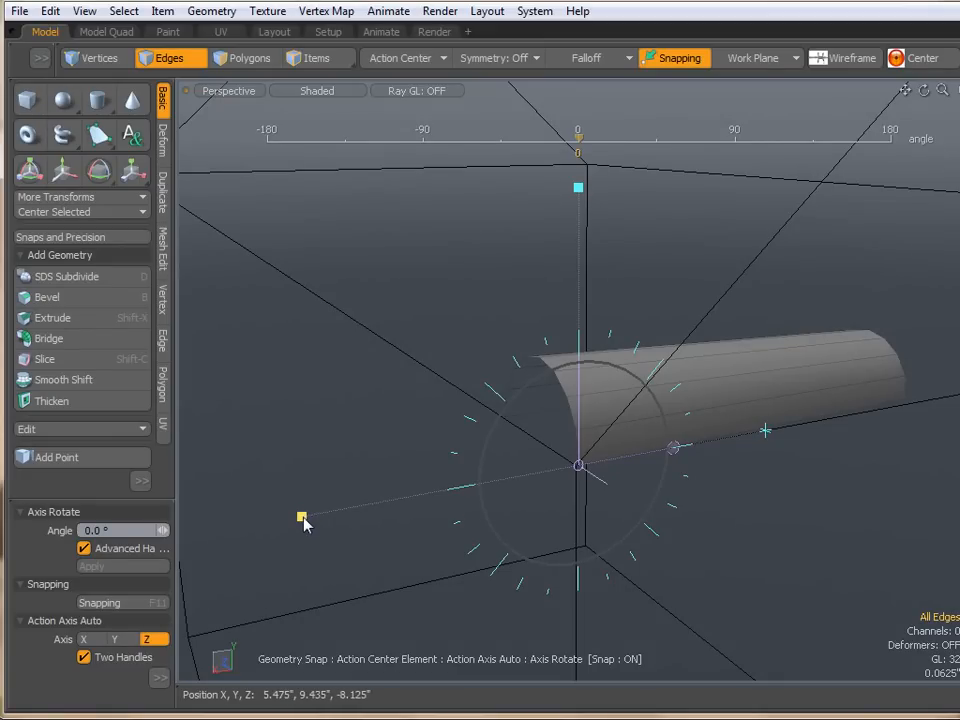
left_click_drag(302, 518, 297, 474)
left_click_drag(345, 339, 275, 460)
left_click_drag(307, 418, 350, 484)
left_click_drag(448, 525, 866, 500)
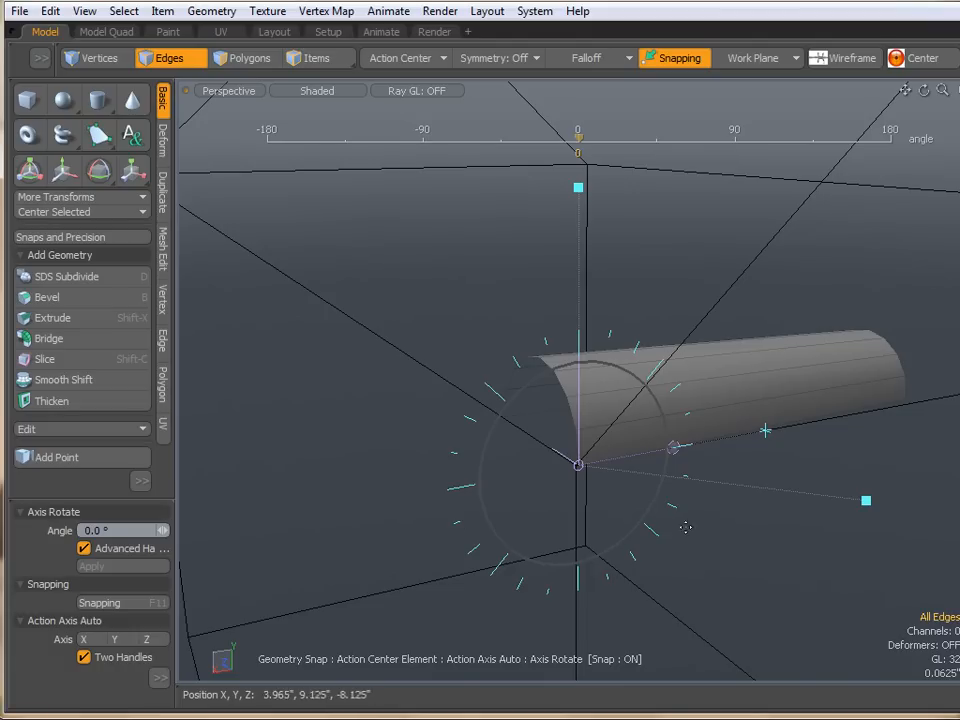
left_click_drag(866, 502, 338, 310)
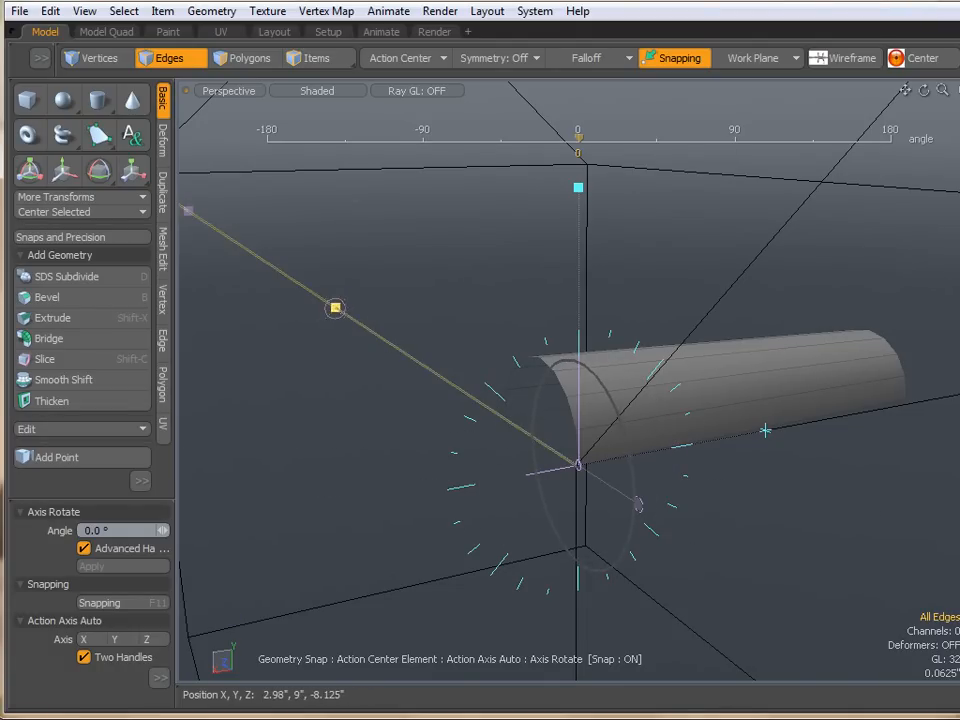
- Inspect the half cylinder, rotation handles and roof edges from several angles around the corner
left_click_drag(326, 446, 418, 392, "alt")
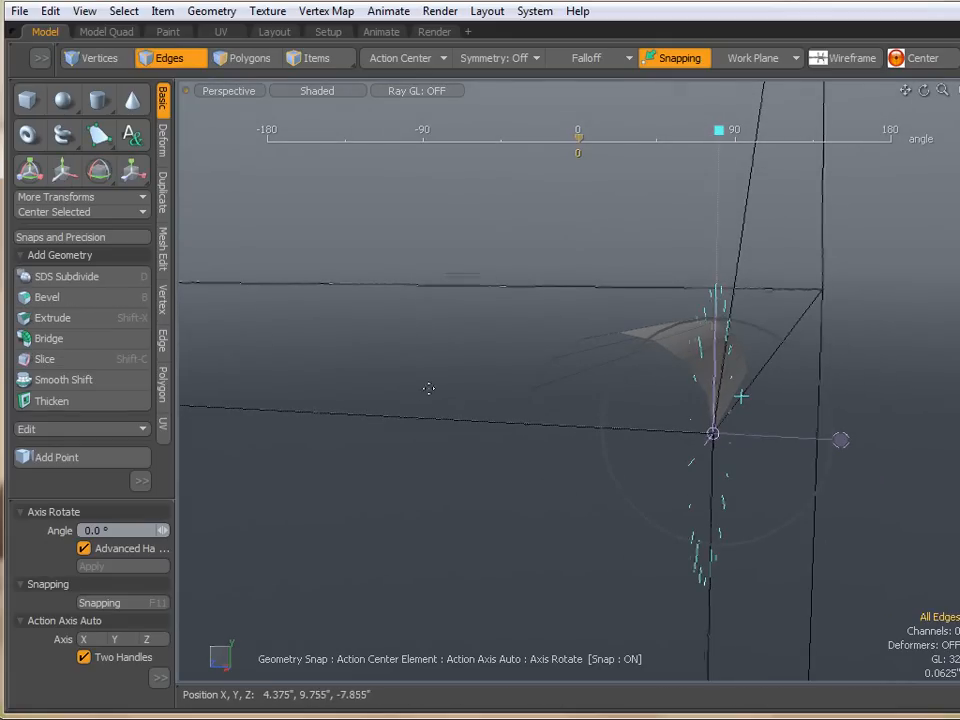
key("2")
mouse_move(612, 360)
left_mouse_down()
mouse_move(765, 320)
mouse_move(821, 405)
left_mouse_up()
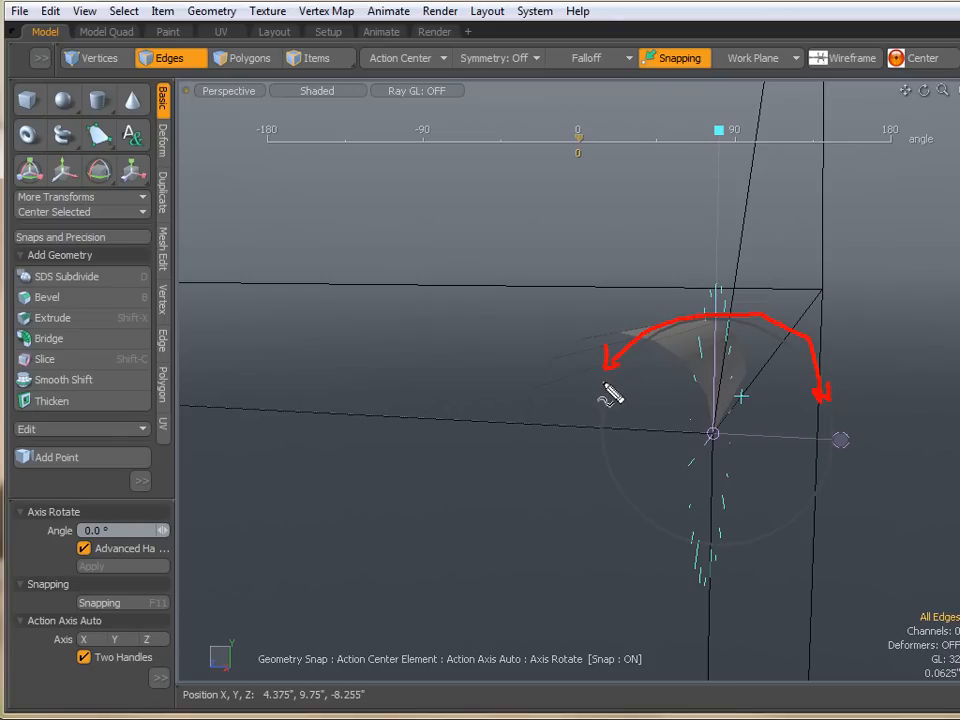
key("Escape")
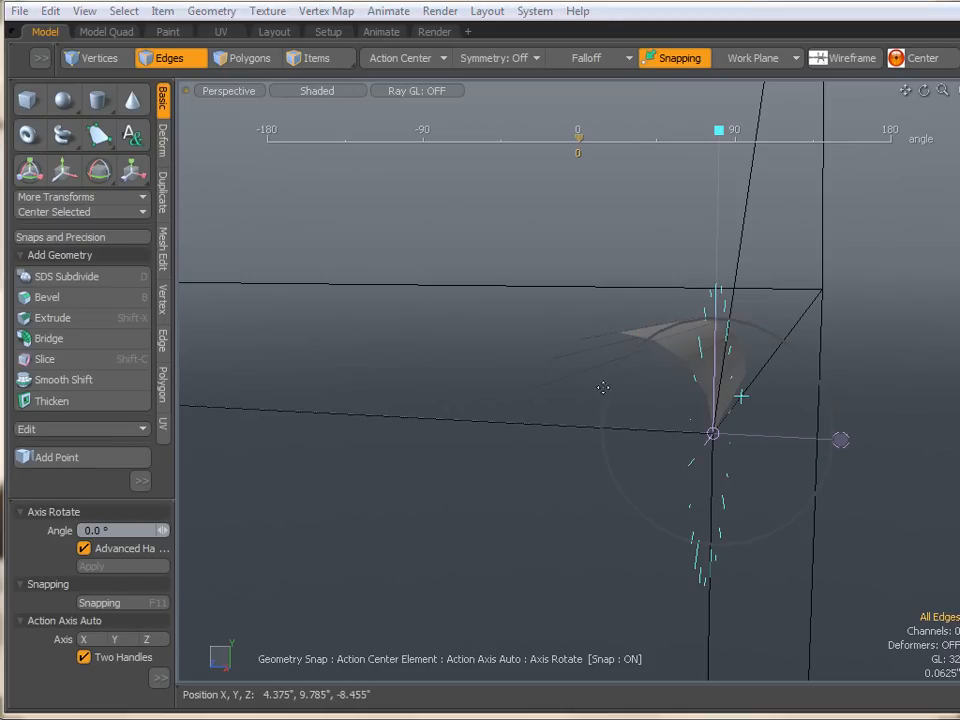
mouse_move(660, 411)
left_mouse_down("alt")
mouse_move(551, 465)
mouse_move(508, 465)
left_mouse_up("alt")
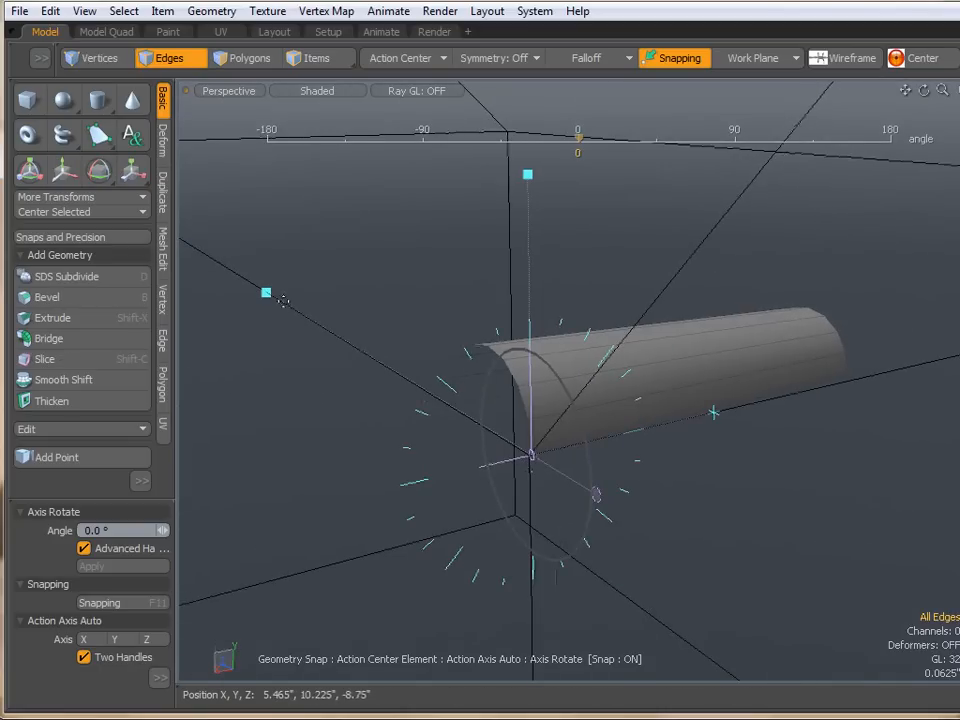
left_click_drag(373, 388, 476, 437, "alt")
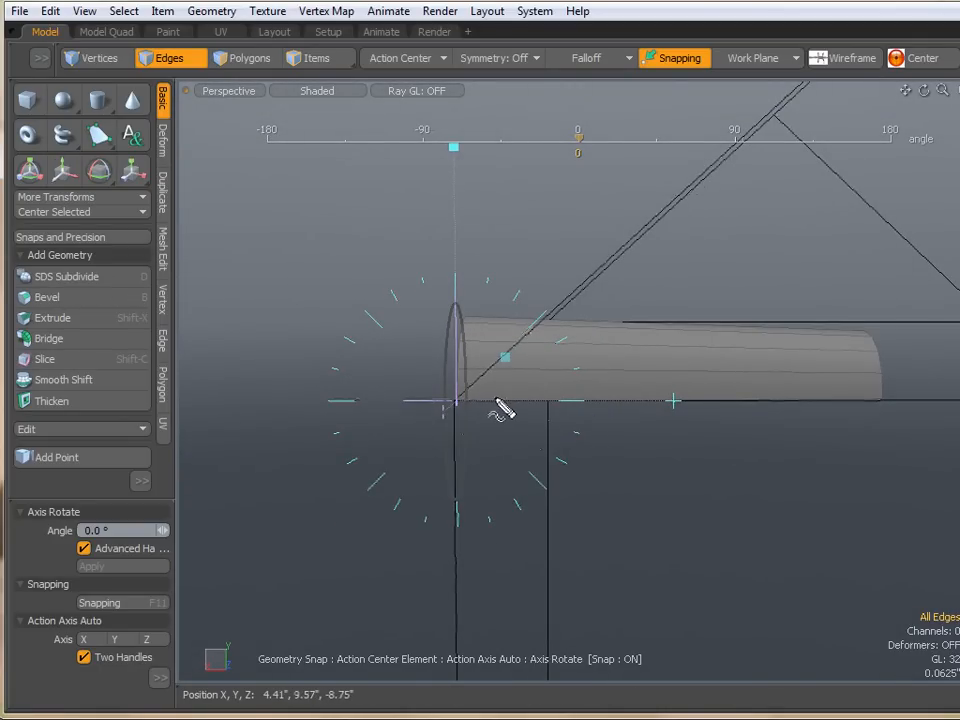
mouse_move(878, 388)
left_mouse_down()
mouse_move(879, 372)
mouse_move(735, 161)
mouse_move(740, 190)
left_mouse_up()
key("Escape")
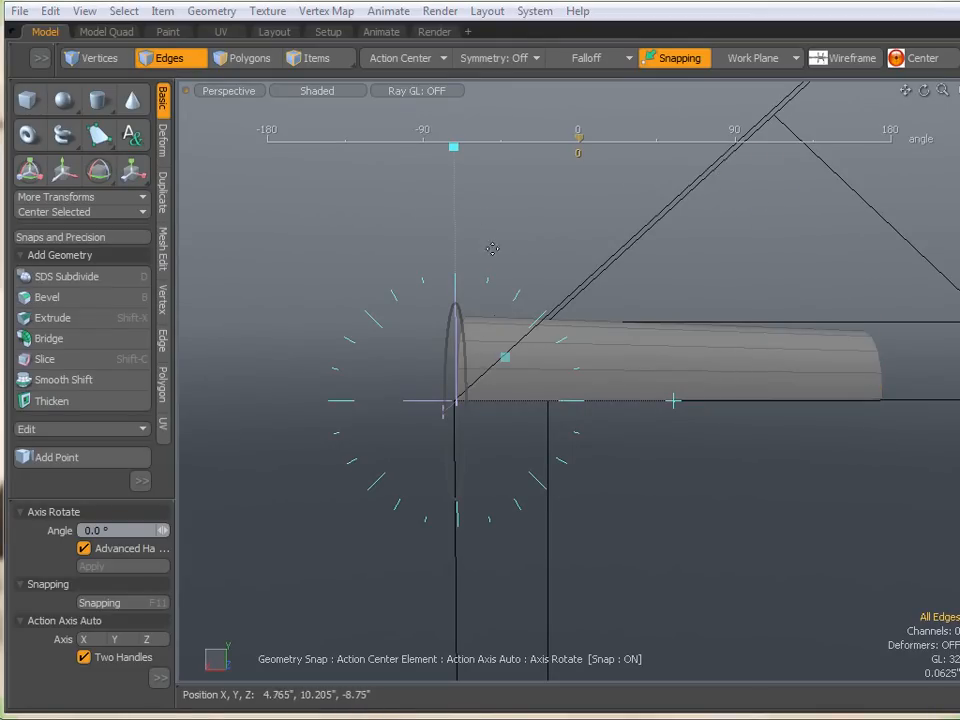
left_click_drag(320, 308, 414, 390, "alt")
left_click_drag(260, 250, 741, 357)
left_click_drag(838, 357, 785, 394)
scroll(726, 362, "down", 4)
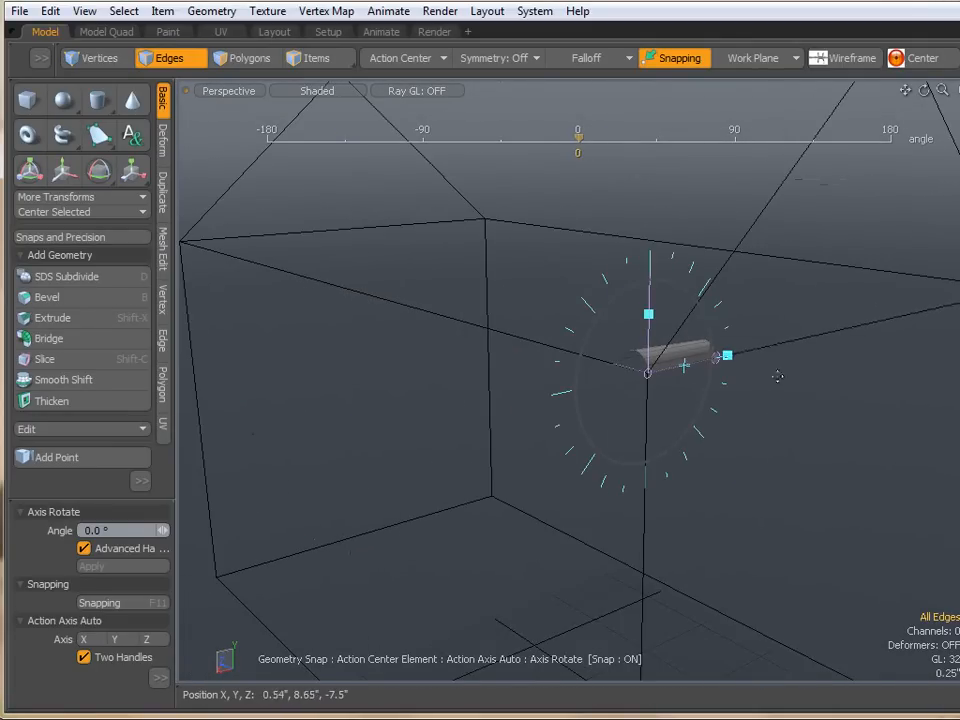
scroll(686, 366, "up", 4)
left_click_drag(703, 456, 563, 458, "alt")
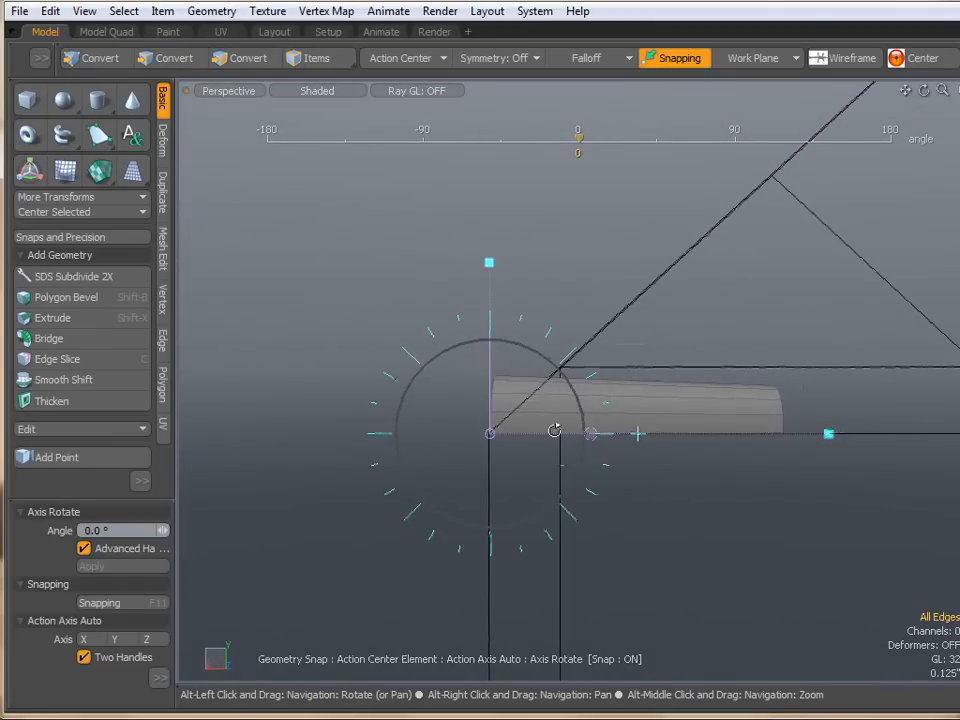
key("2")
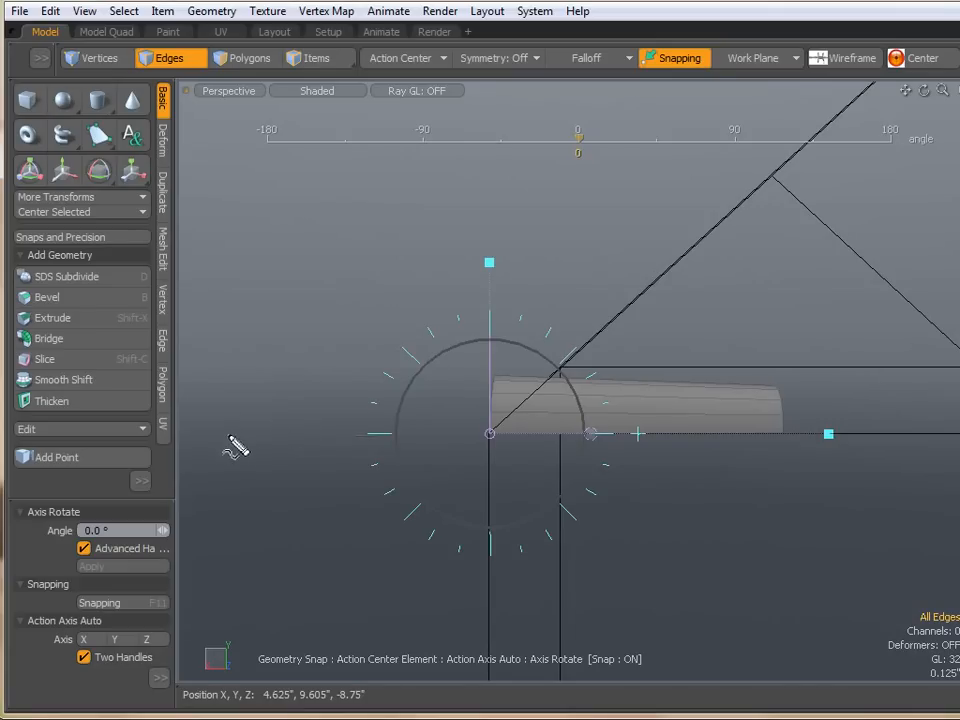
mouse_move(782, 438)
left_mouse_down()
mouse_move(866, 432)
mouse_move(797, 461)
left_mouse_up()
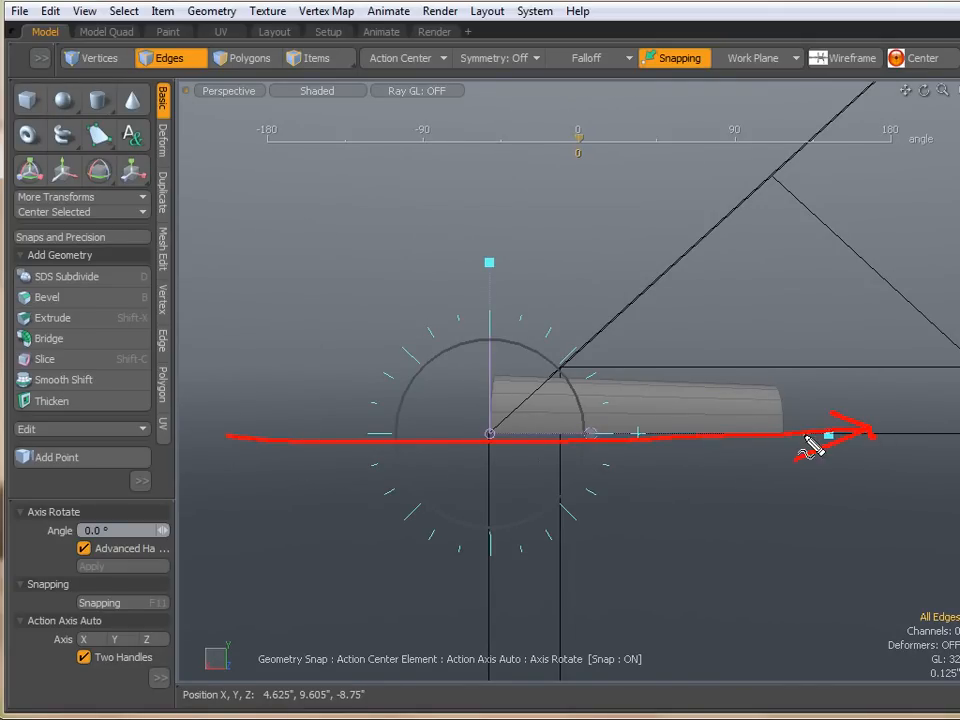
key("Escape")
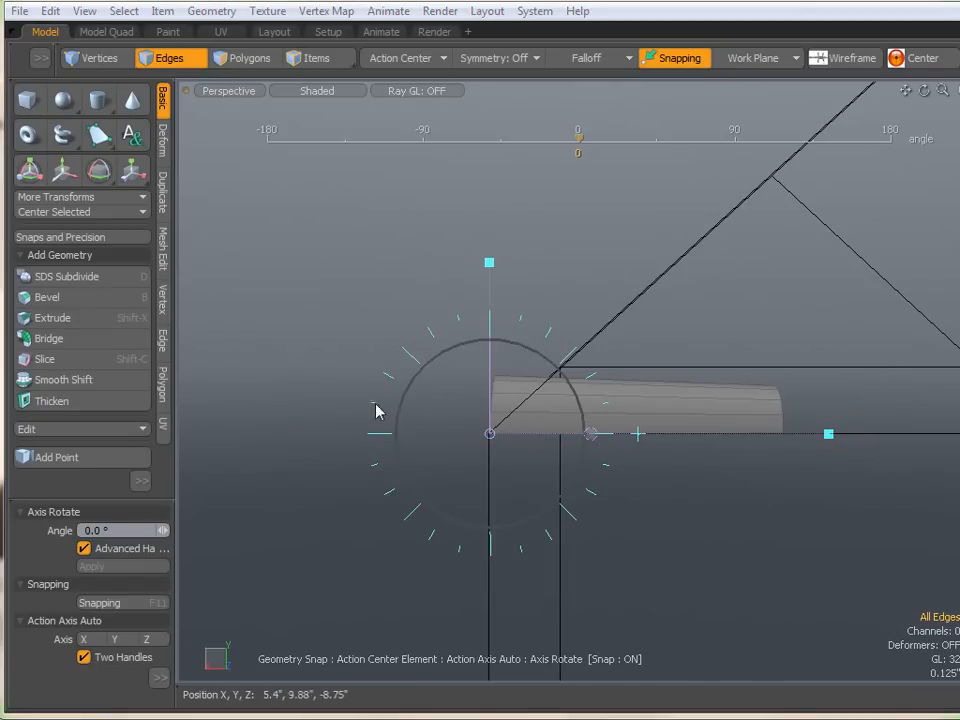
left_click_drag(315, 425, 326, 467, "alt")
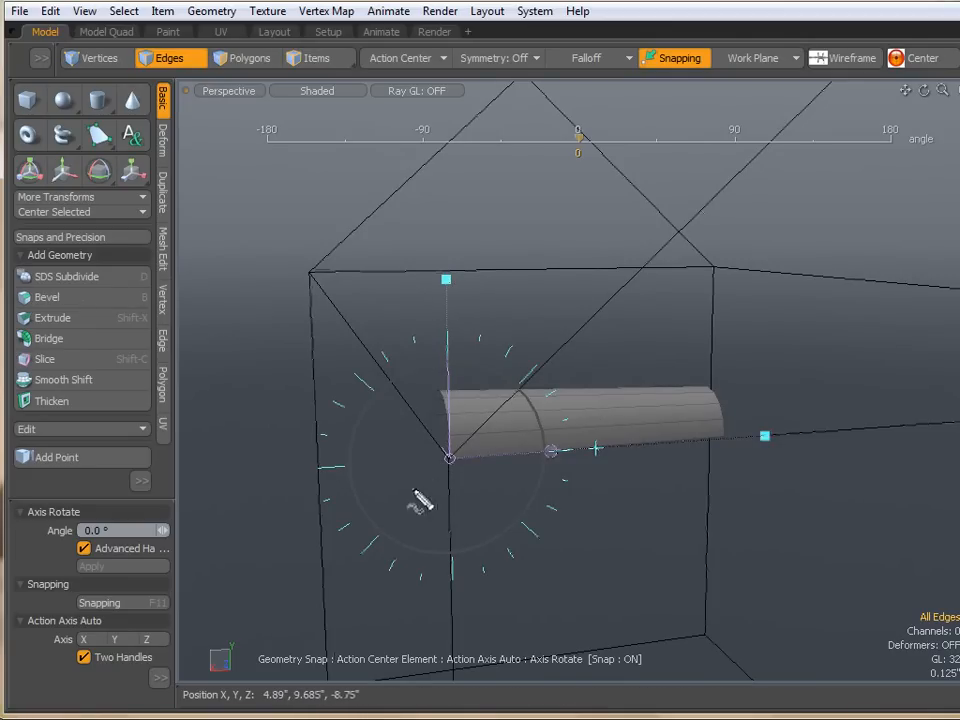
mouse_move(530, 382)
left_mouse_down()
mouse_move(658, 268)
mouse_move(751, 164)
left_mouse_up()
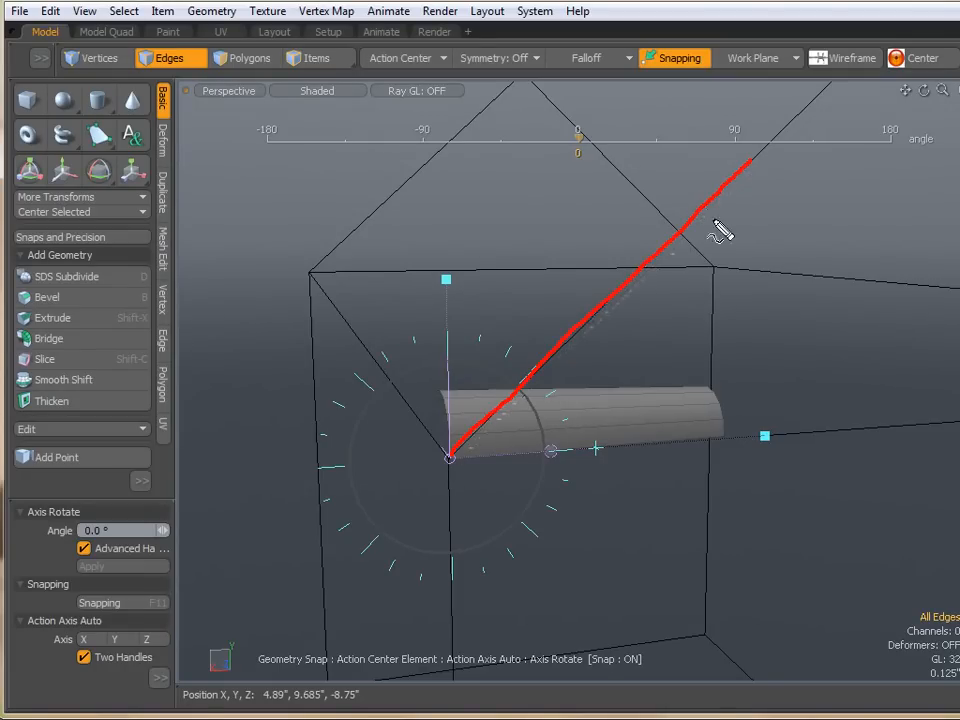
left_click_drag(452, 457, 832, 434)
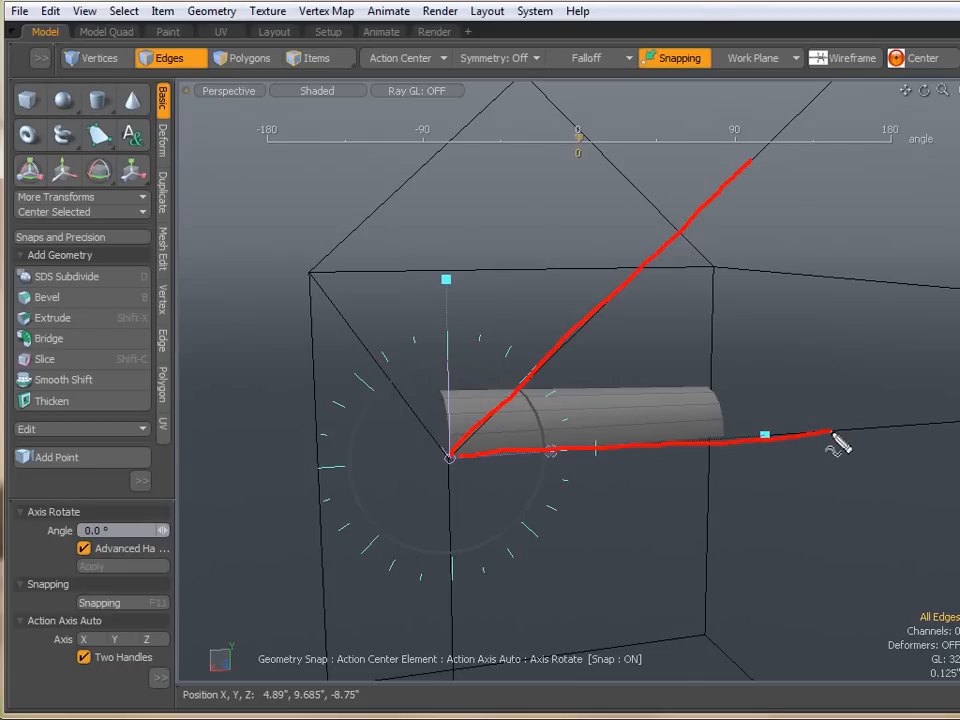
left_click_drag(686, 197, 689, 231)
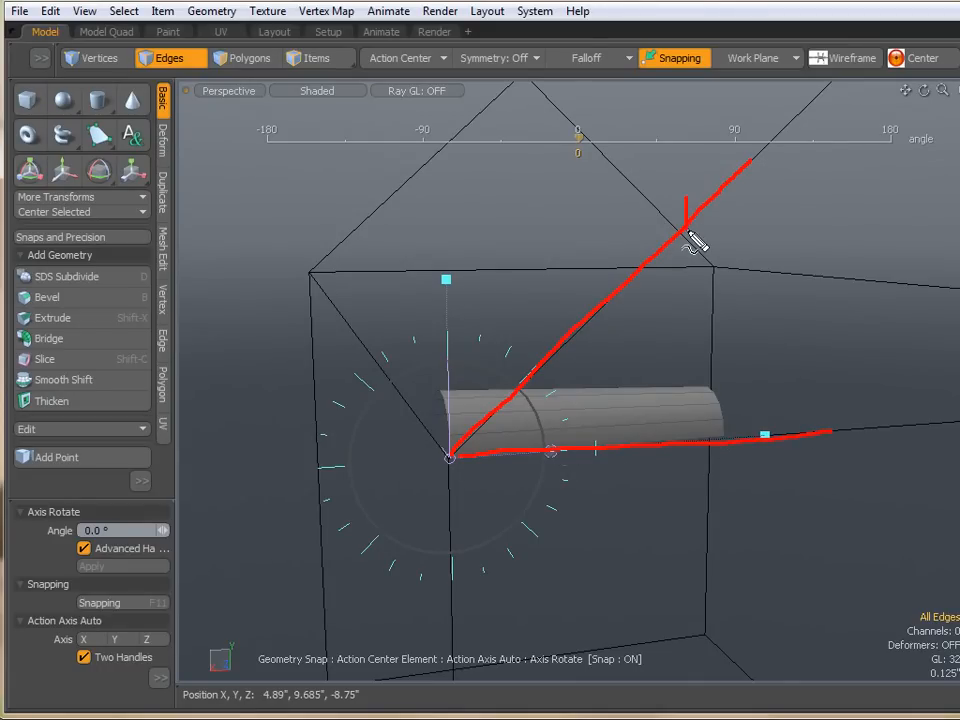
key("Escape")
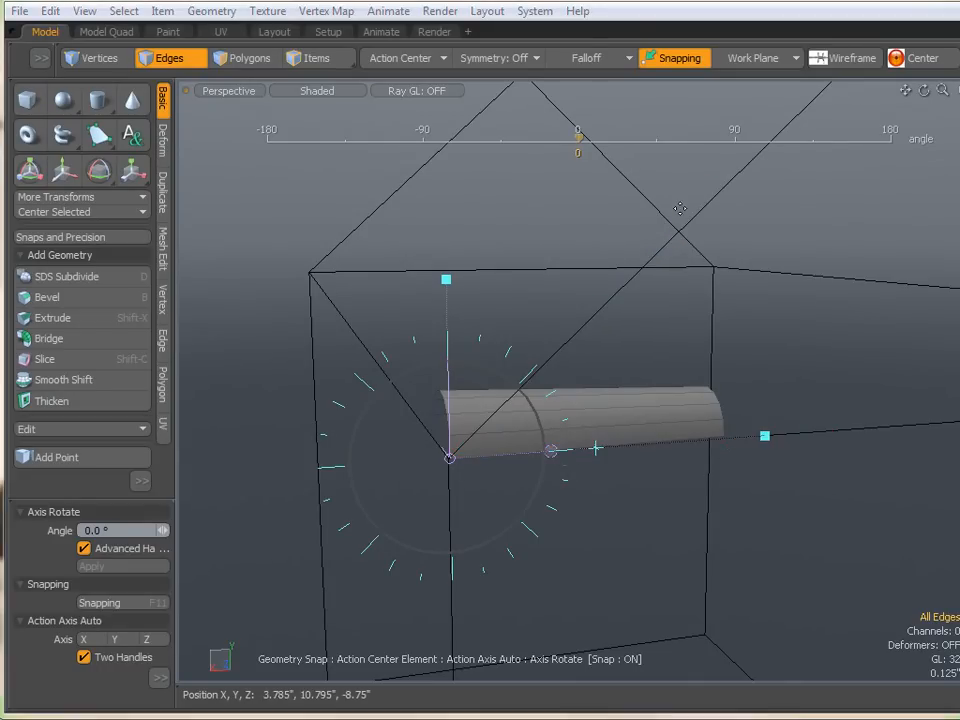
- Snap the rotation handle onto the sloping roof edge running up from the corner
left_click_drag(446, 279, 634, 241)
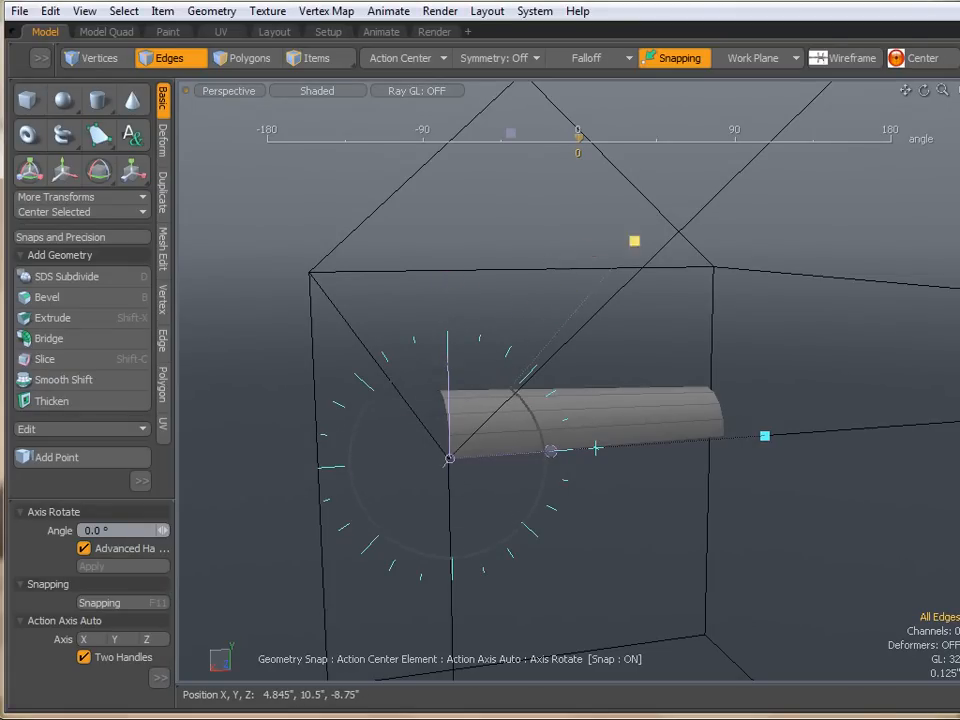
mouse_move(703, 200)
left_mouse_down()
mouse_move(715, 215)
mouse_move(707, 202)
left_mouse_up()
left_click_drag(705, 255, 718, 298, "alt")
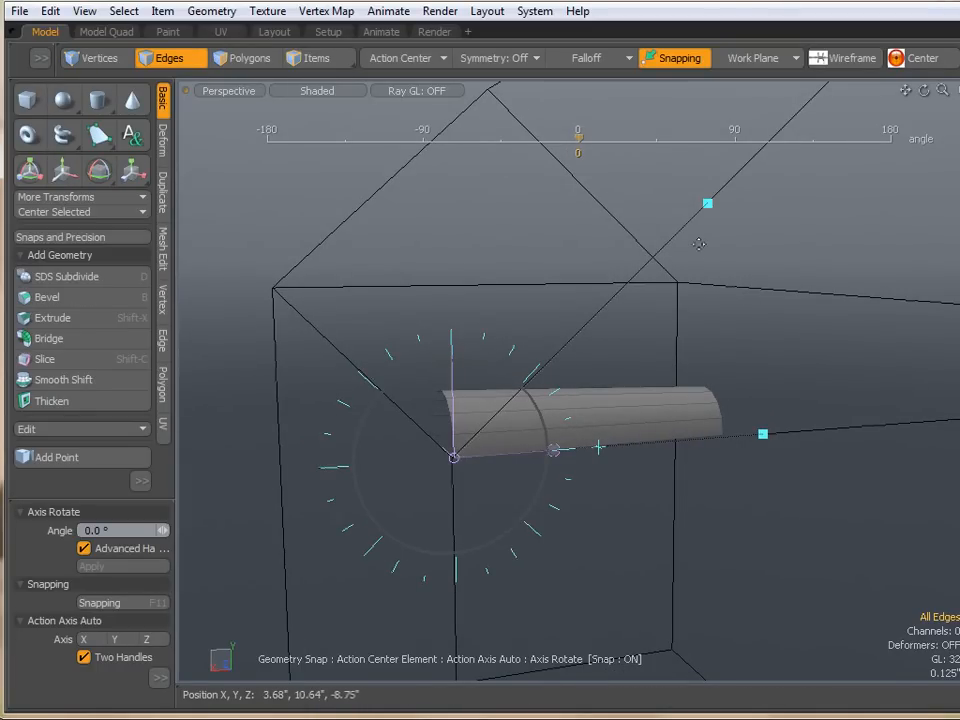
mouse_move(699, 220)
left_mouse_down()
mouse_move(785, 358)
mouse_move(790, 405)
mouse_move(804, 378)
left_mouse_up()
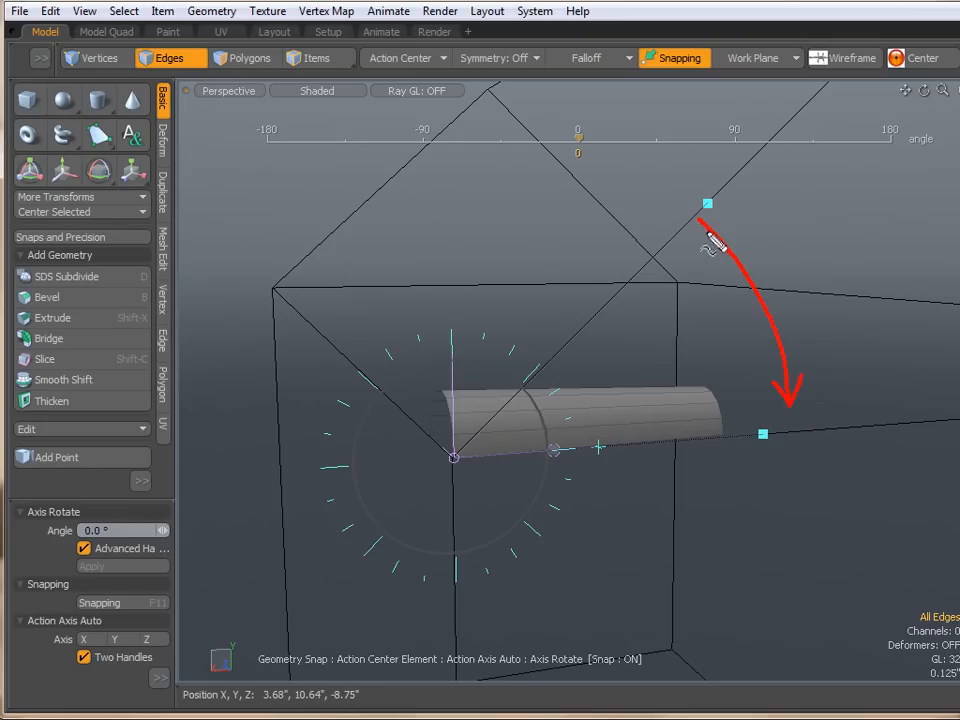
mouse_move(699, 221)
left_mouse_down()
mouse_move(737, 221)
mouse_move(694, 244)
left_mouse_up()
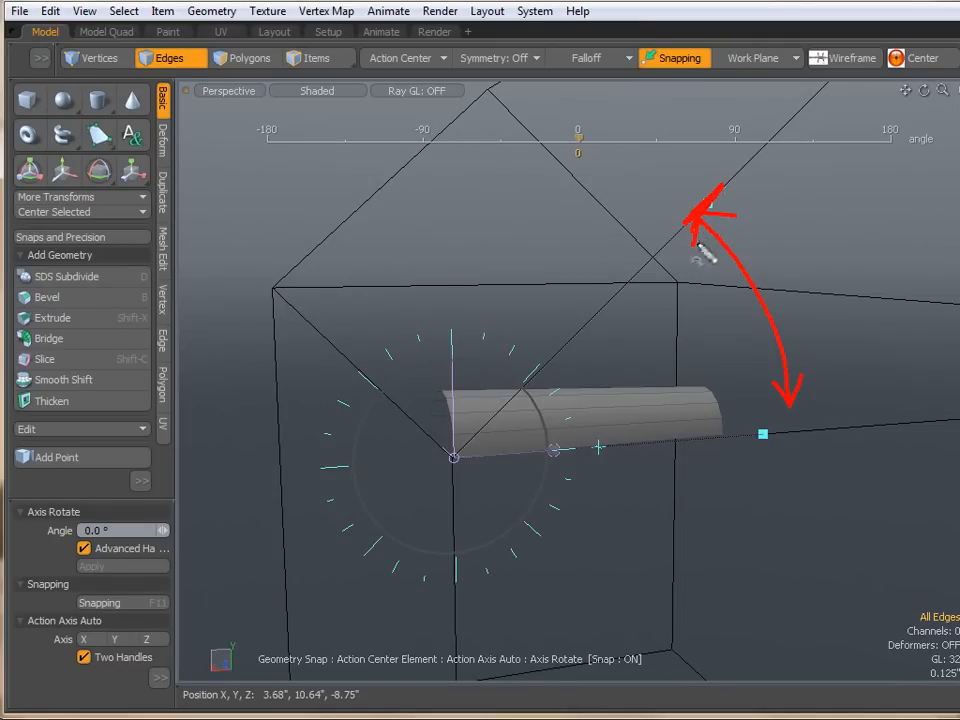
left_click_drag(752, 436, 795, 432)
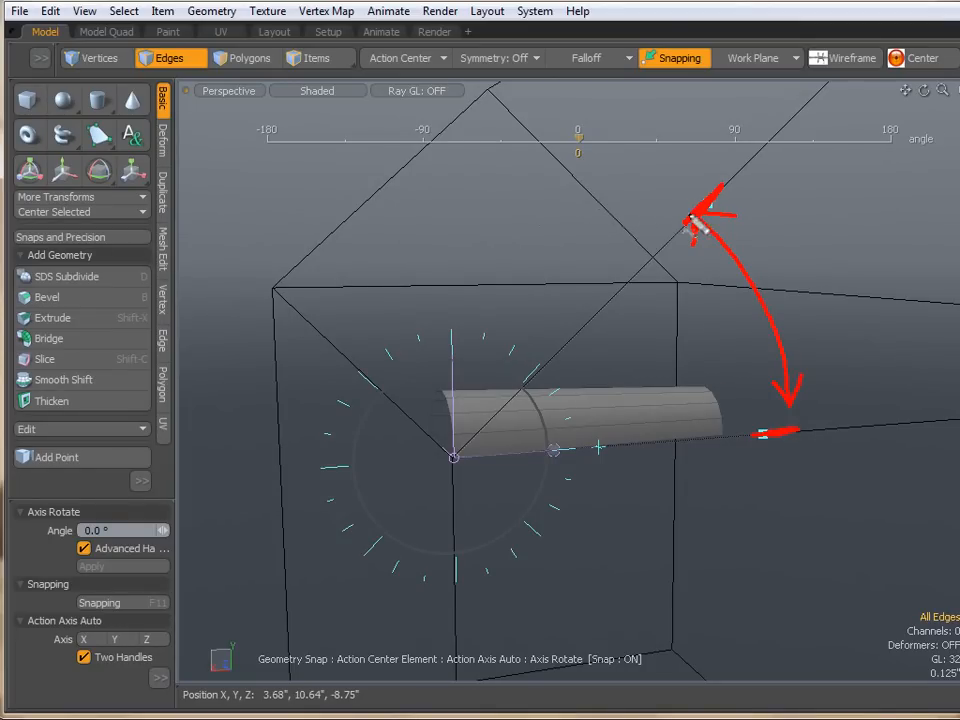
mouse_move(622, 192)
left_mouse_down()
mouse_move(316, 305)
mouse_move(432, 612)
mouse_move(797, 494)
left_mouse_up()
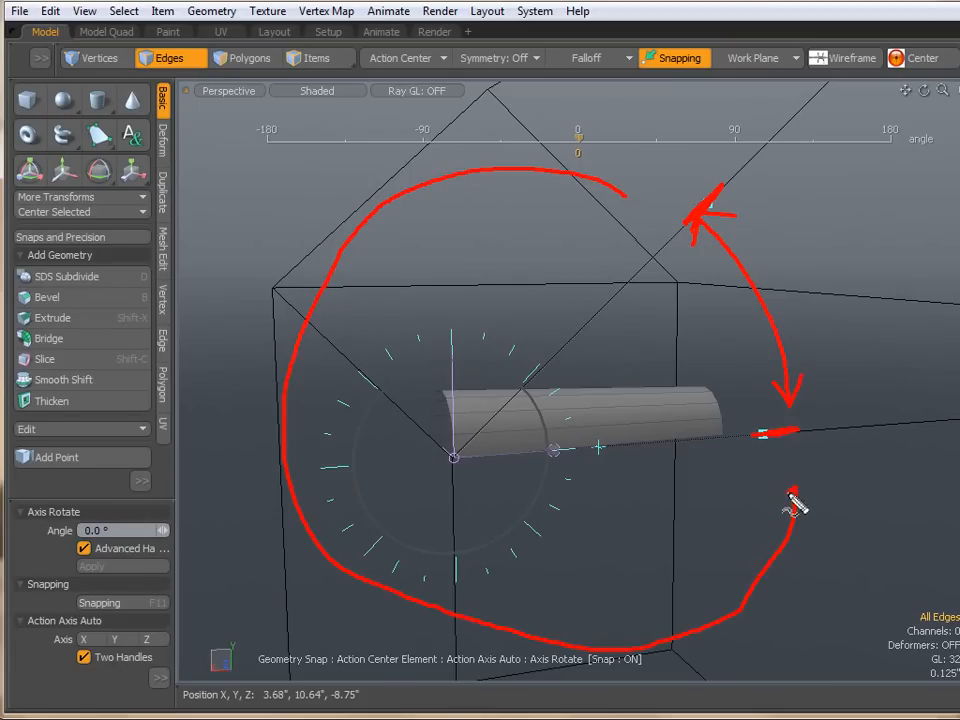
mouse_move(612, 142)
left_mouse_down()
mouse_move(626, 194)
mouse_move(551, 191)
left_mouse_up()
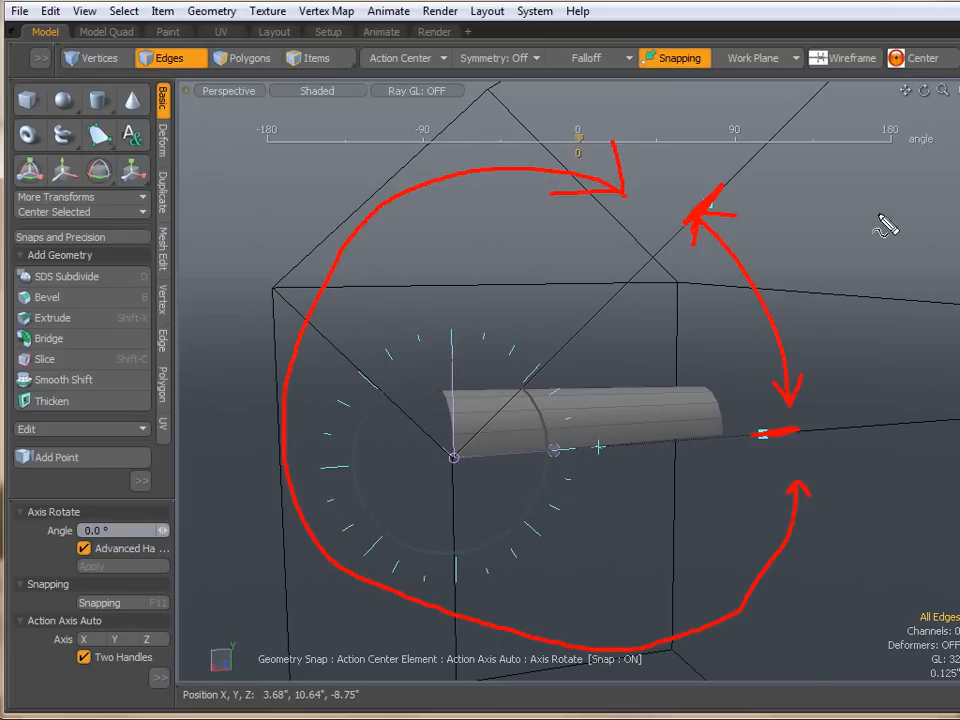
mouse_move(718, 180)
left_mouse_down()
mouse_move(677, 218)
mouse_move(720, 206)
left_mouse_up()
mouse_move(791, 432)
left_mouse_down()
mouse_move(864, 444)
mouse_move(739, 450)
mouse_move(615, 435)
mouse_move(662, 436)
mouse_move(611, 456)
mouse_move(634, 486)
mouse_move(705, 497)
mouse_move(636, 519)
mouse_move(639, 502)
mouse_move(615, 478)
mouse_move(600, 482)
left_mouse_up()
key("Escape")
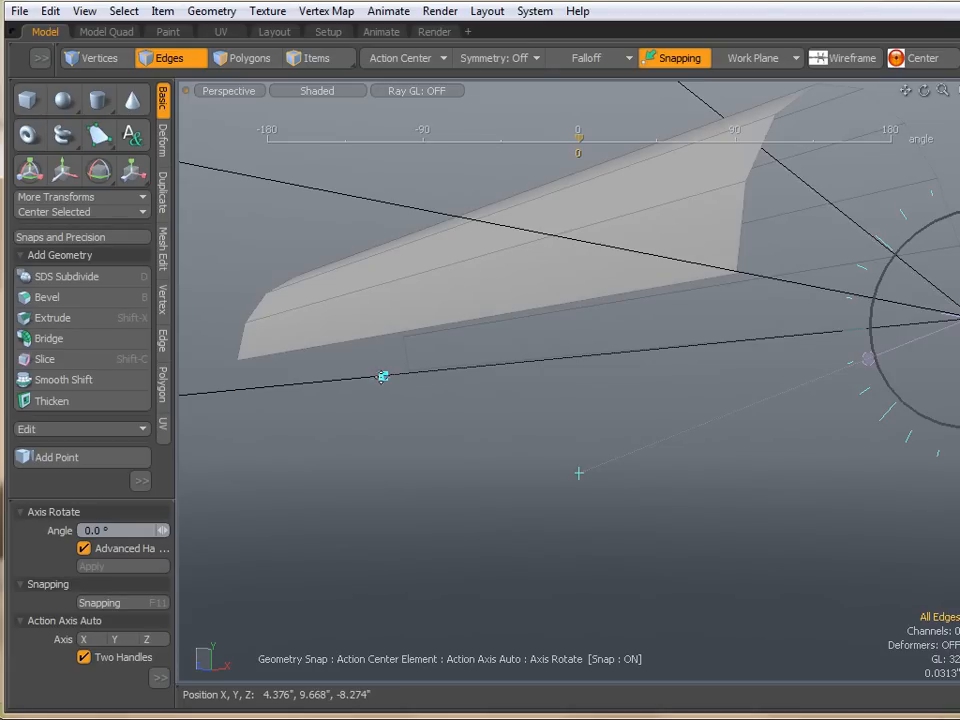
- Snap a rotation handle onto the eave edge beneath the half cylinder
left_click_drag(383, 377, 358, 462, "alt")
scroll(358, 462, "down", 4)
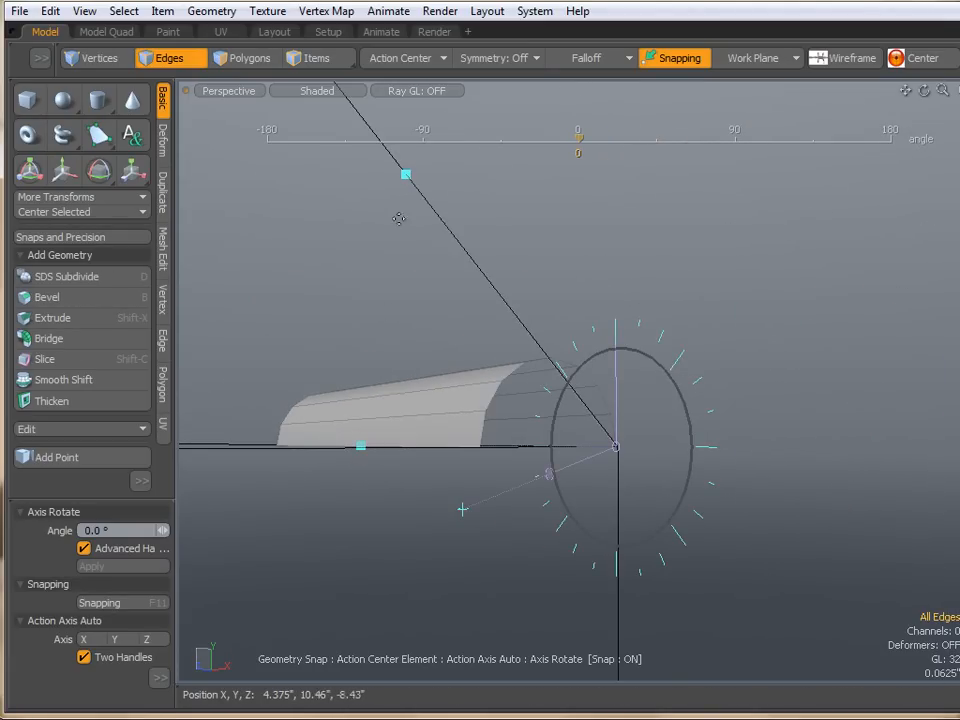
left_click_drag(369, 311, 452, 332, "alt")
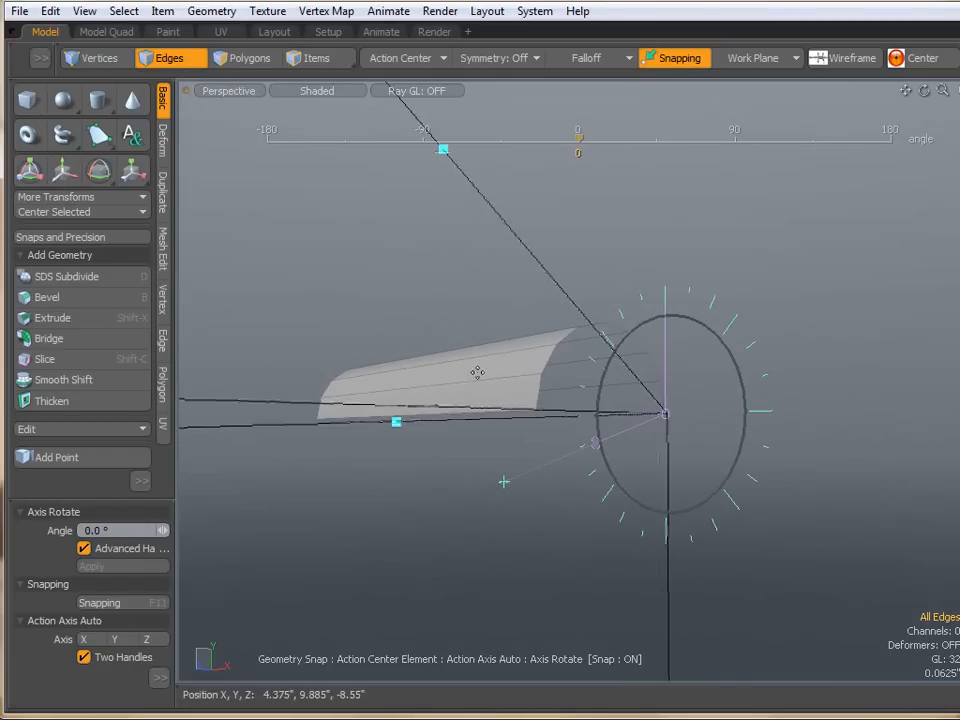
scroll(476, 371, "up", 2)
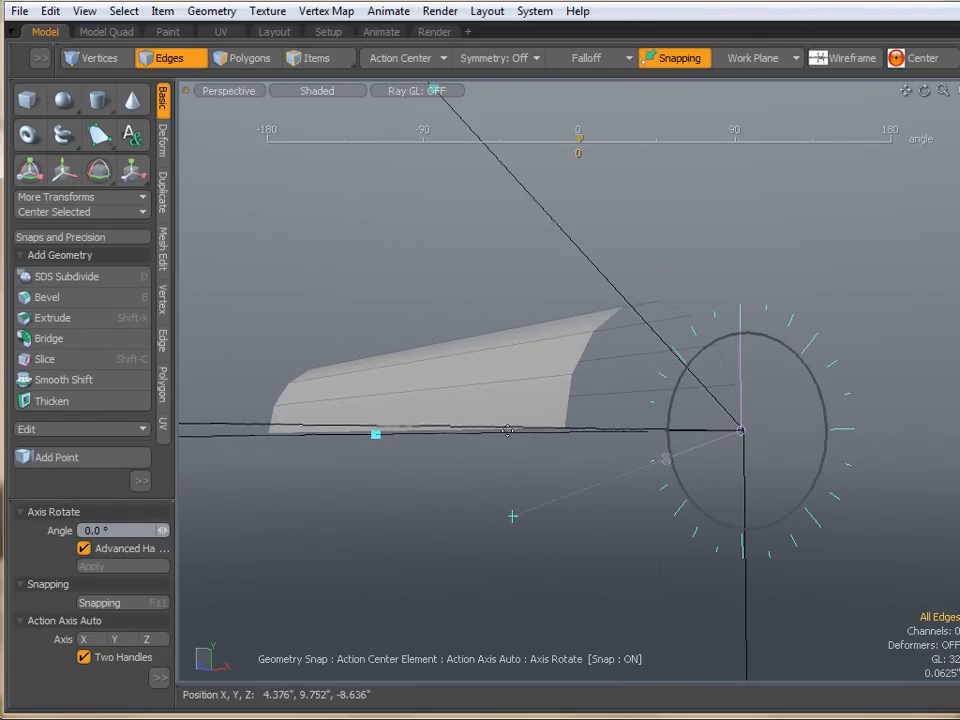
scroll(507, 430, "up", 2)
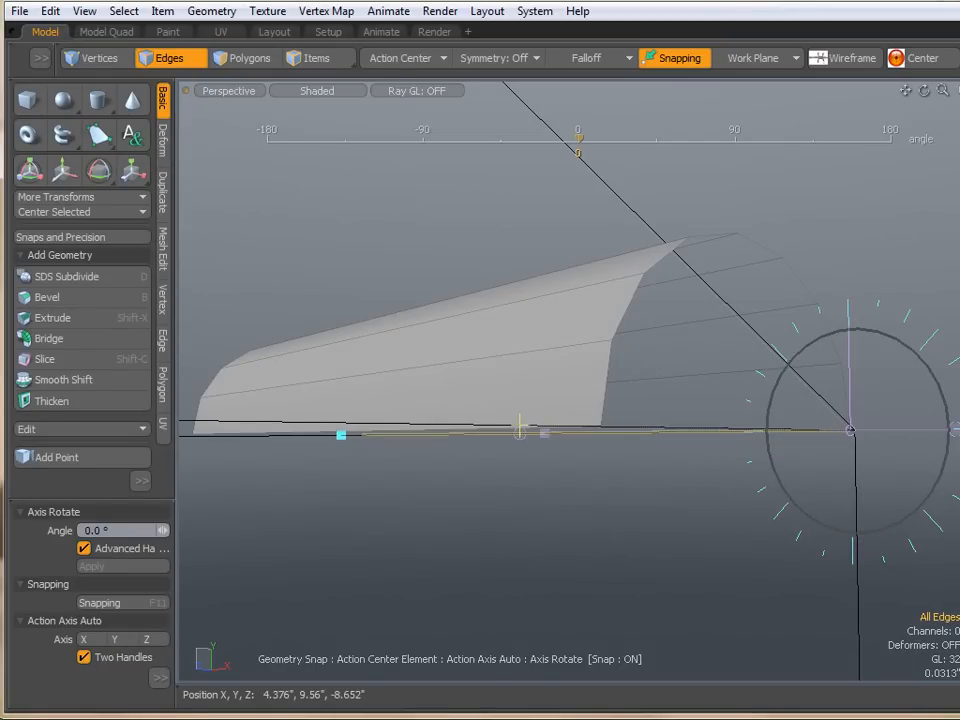
left_click_drag(553, 549, 545, 522, "alt")
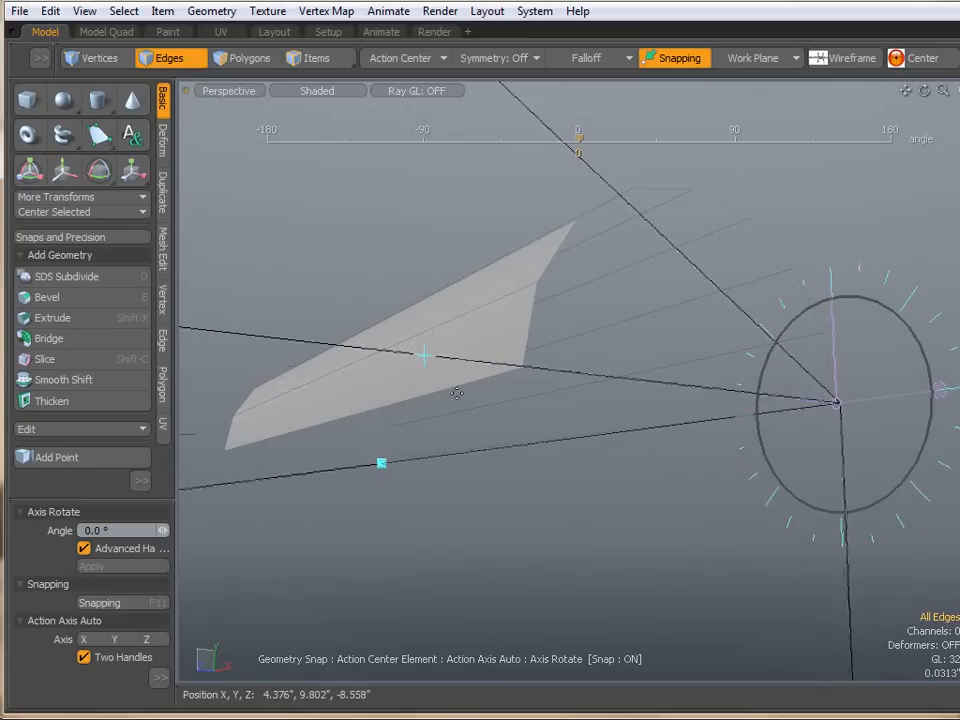
left_click(553, 438)
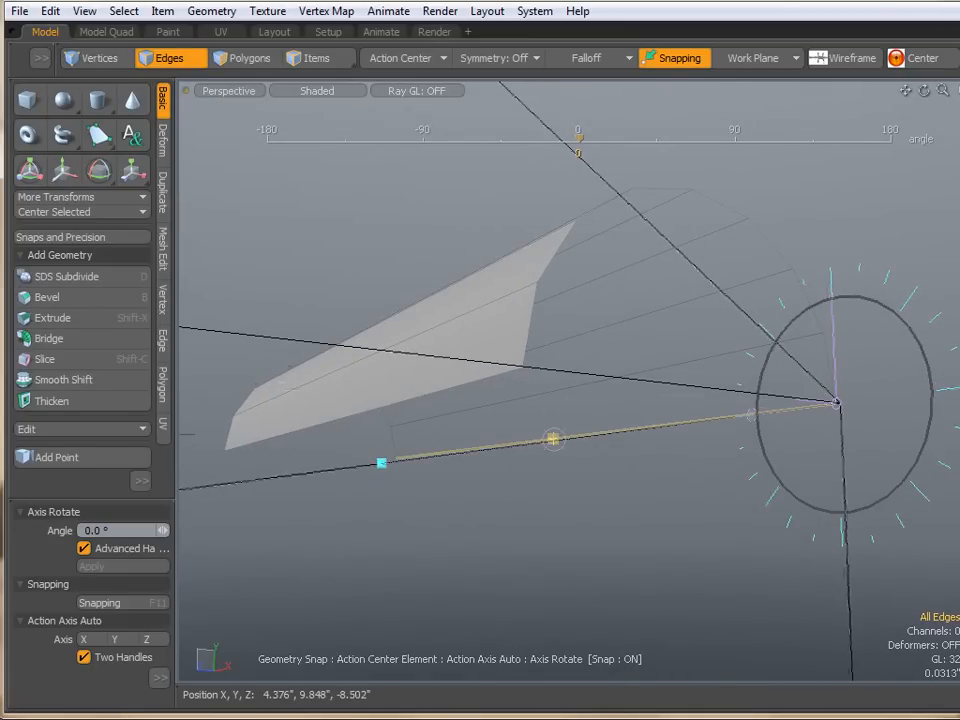
- Rotate the half cylinder about 43.4° around the roof corner to lift it toward the roof slope
left_click_drag(555, 446, 447, 515, "alt")
left_click_drag(555, 456, 574, 497, "alt")
left_click_drag(533, 440, 530, 459, "alt")
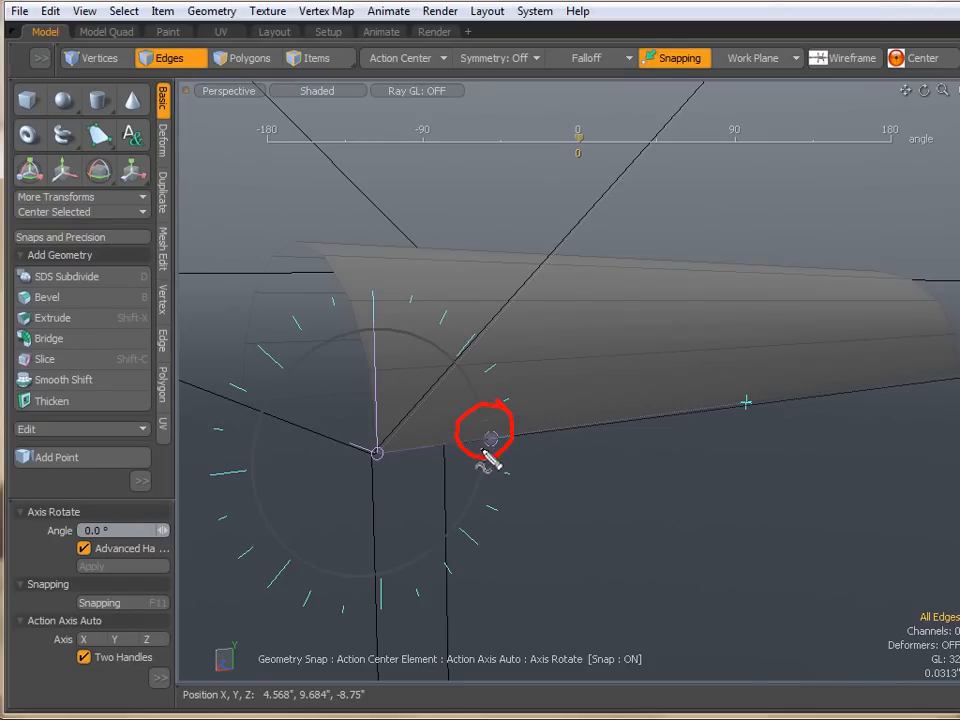
mouse_move(579, 467)
left_mouse_down("alt")
mouse_move(639, 506)
mouse_move(671, 476)
mouse_move(643, 520)
mouse_move(568, 499)
mouse_move(516, 469)
mouse_move(512, 414)
mouse_move(501, 401)
mouse_move(576, 466)
left_mouse_up("alt")
left_click_drag(609, 432, 701, 429, "alt")
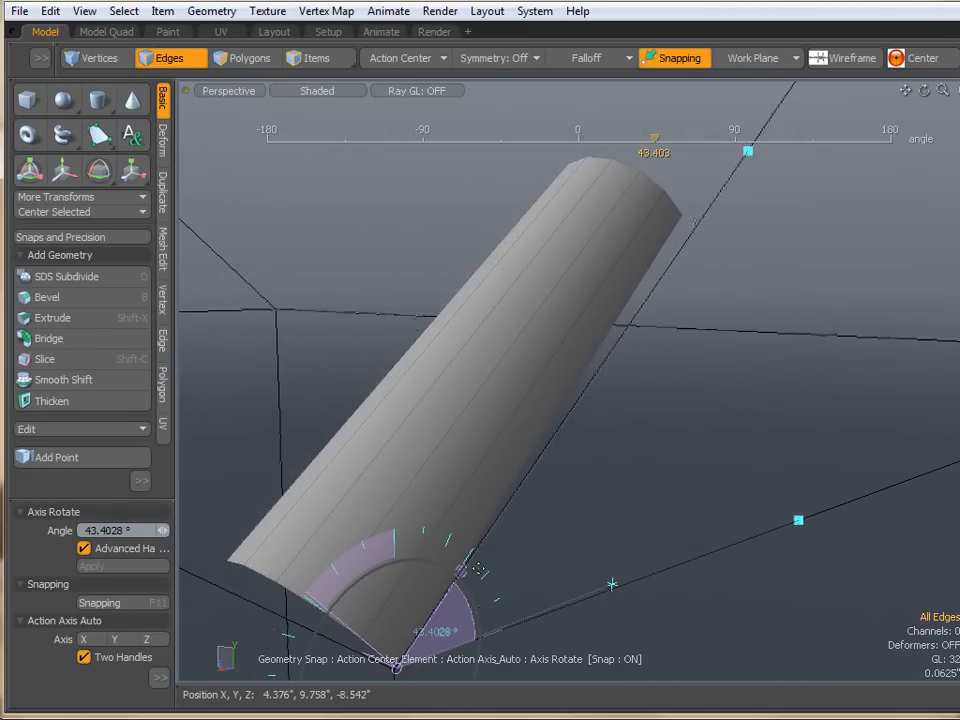
- Rotate the half cylinder further around the roof corner to about -317.5° so it lies along the sloping roof edge, then drop the tool
left_click_drag(463, 580, 388, 700)
scroll(519, 465, "down", 3)
left_click_drag(585, 498, 658, 388, "alt+shift")
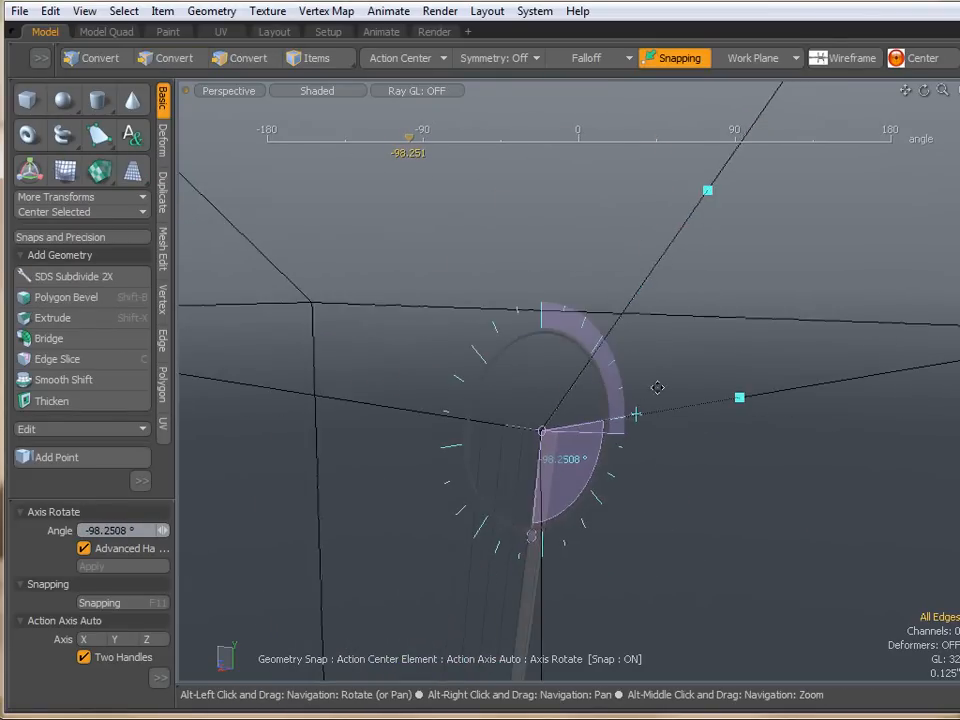
scroll(656, 397, "down", 3)
left_click_drag(675, 523, 576, 538, "alt")
left_click_drag(508, 565, 431, 305)
left_click_drag(316, 372, 628, 329)
scroll(560, 416, "up", 2)
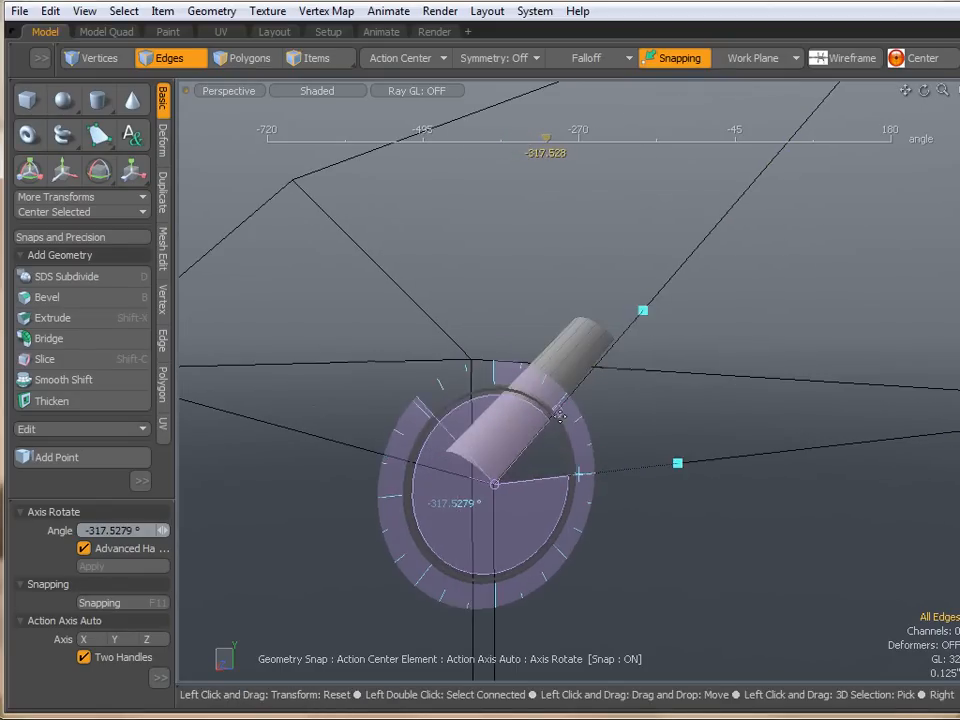
key("space")
- Inspect the half cylinder's fit against the sloping roof edge in the front view
left_click_drag(576, 397, 657, 412, "alt")
scroll(602, 369, "up", 4)
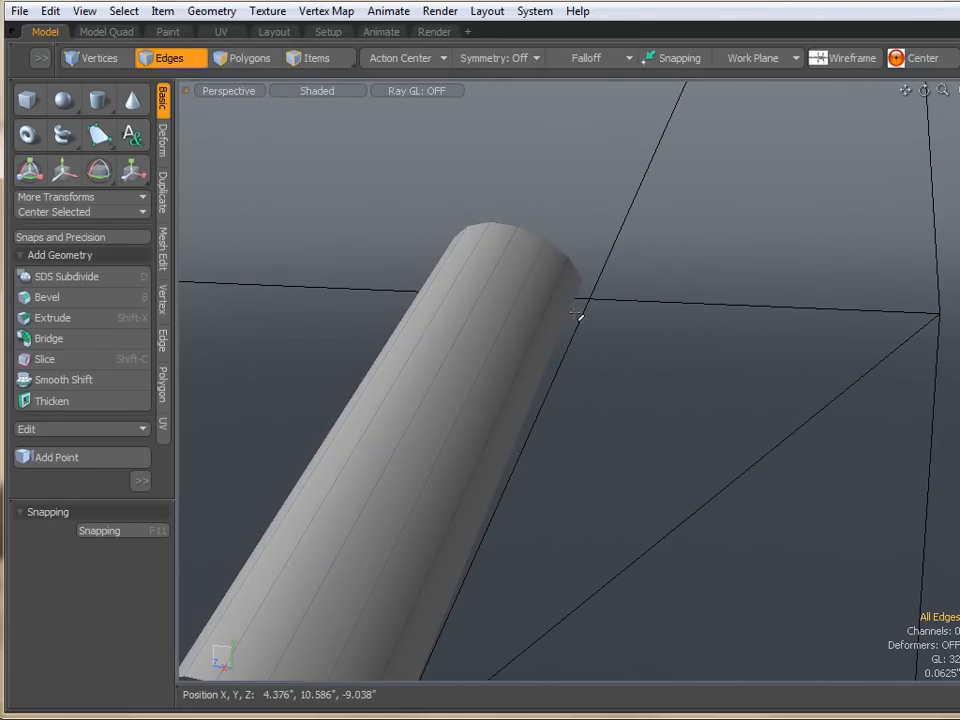
key("ctrl+space")
left_click(619, 336)
left_click_drag(554, 427, 519, 309, "alt")
left_click_drag(435, 240, 632, 450, "alt")
scroll(580, 389, "down", 4)
scroll(630, 450, "down", 2)
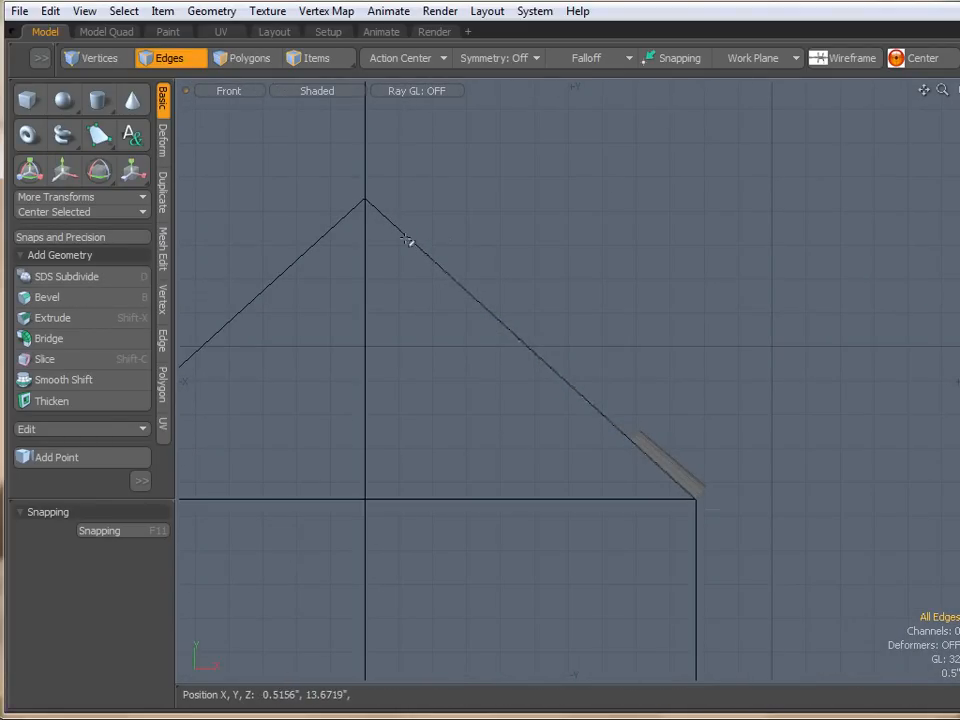
scroll(648, 468, "up", 10)
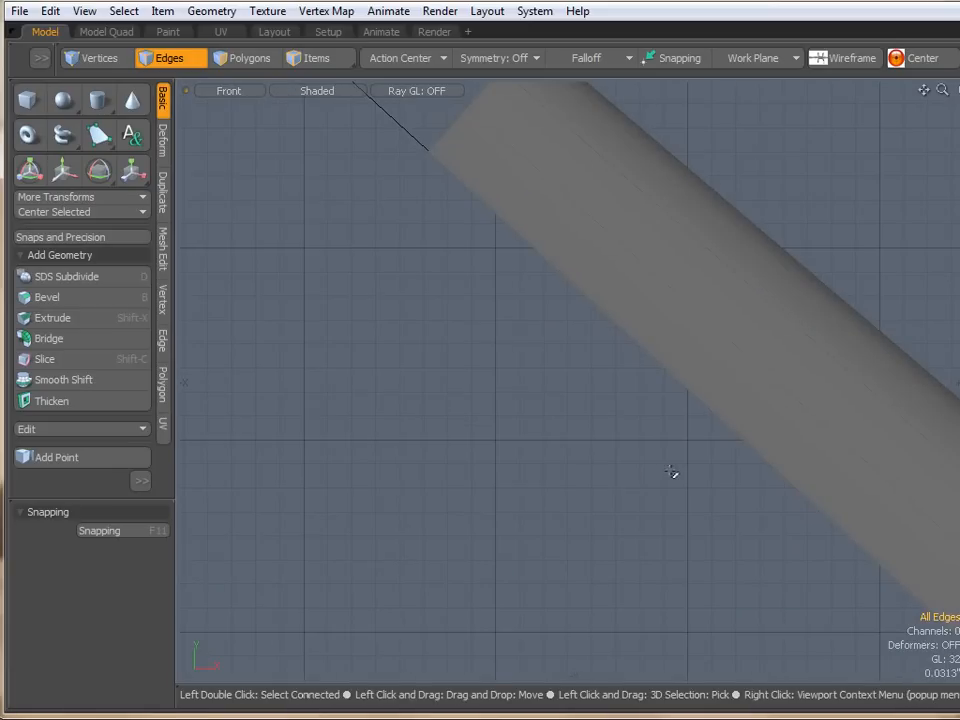
scroll(450, 171, "up", 3)
scroll(568, 405, "down", 4)
left_click_drag(615, 414, 447, 210, "alt")
key("2")
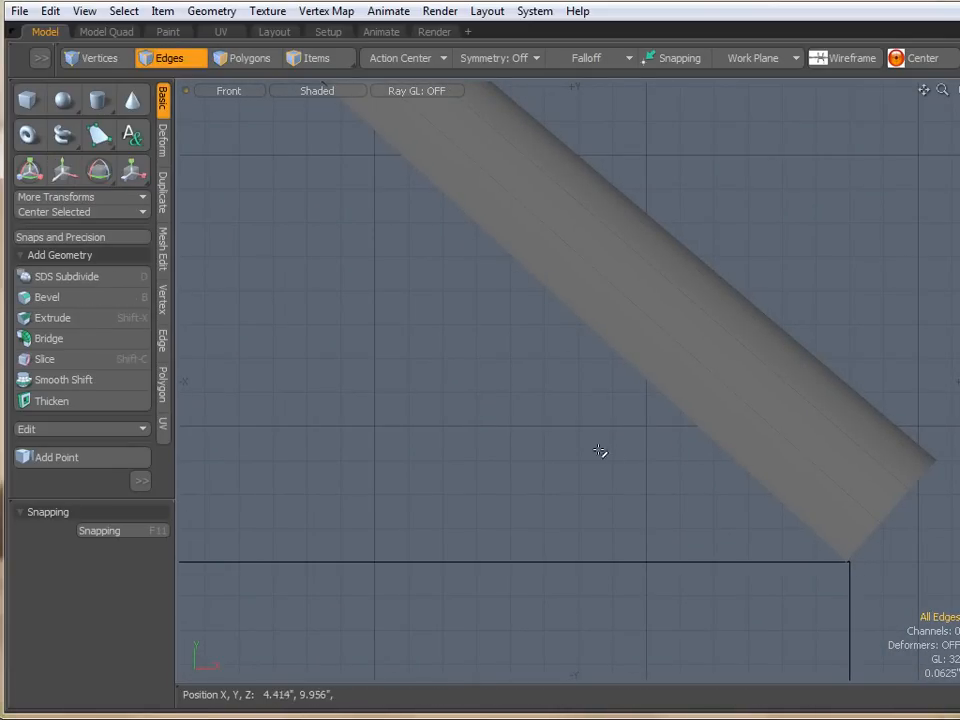
- Examine the half cylinder along the roof edge again in the perspective view from several angles
key("ctrl+space")
left_click(581, 388)
scroll(577, 395, "down", 2)
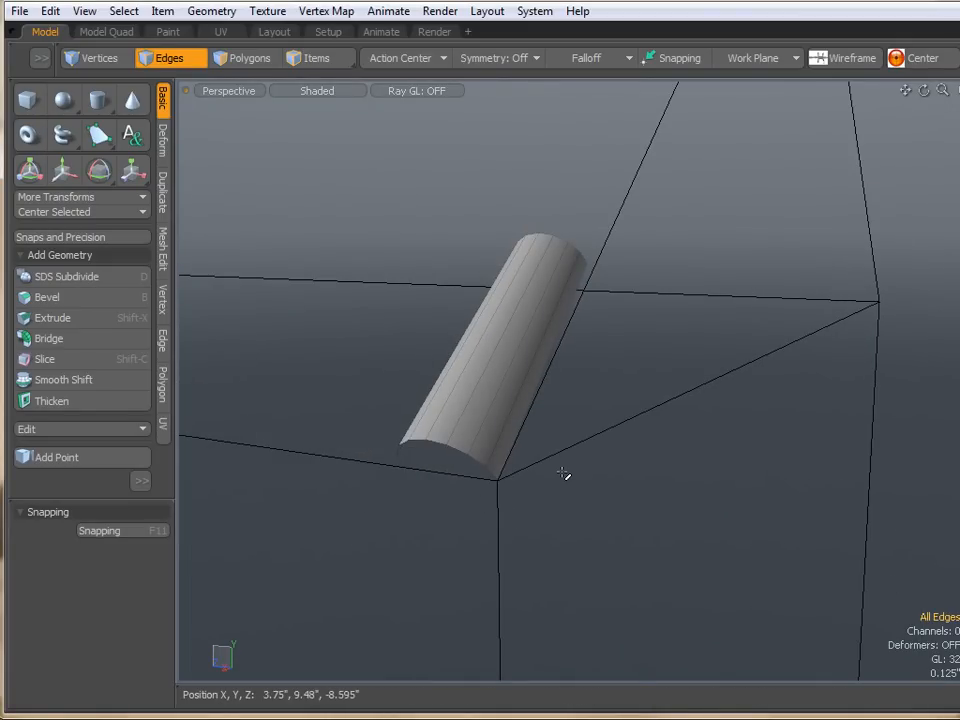
scroll(565, 474, "down", 3)
left_click_drag(568, 476, 489, 544, "alt")
left_click_drag(666, 411, 311, 470, "alt")
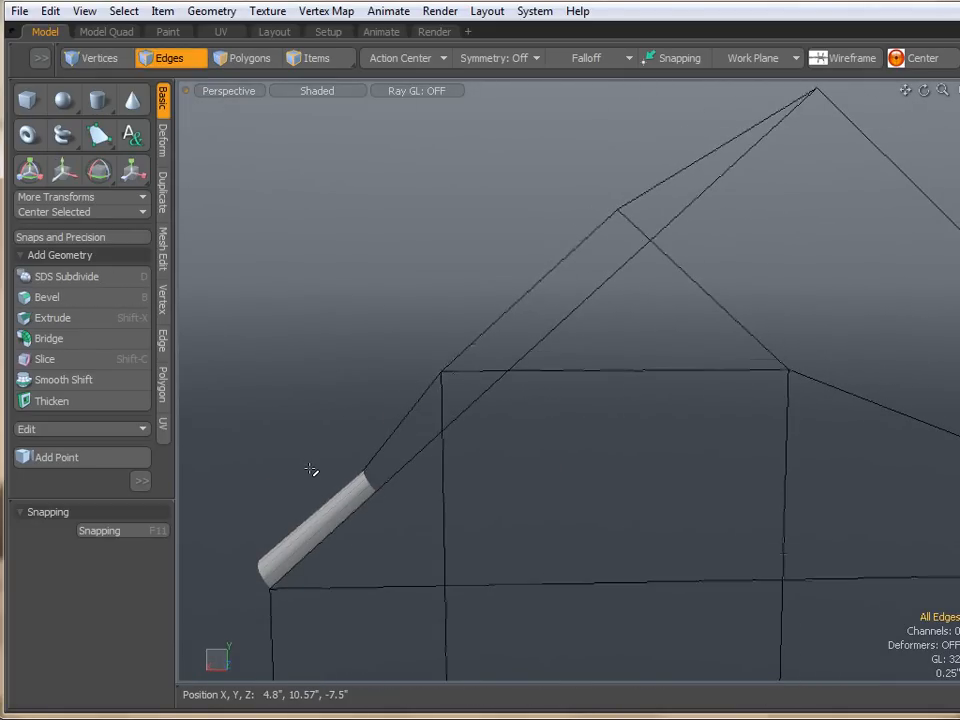
left_click_drag(698, 190, 763, 124)
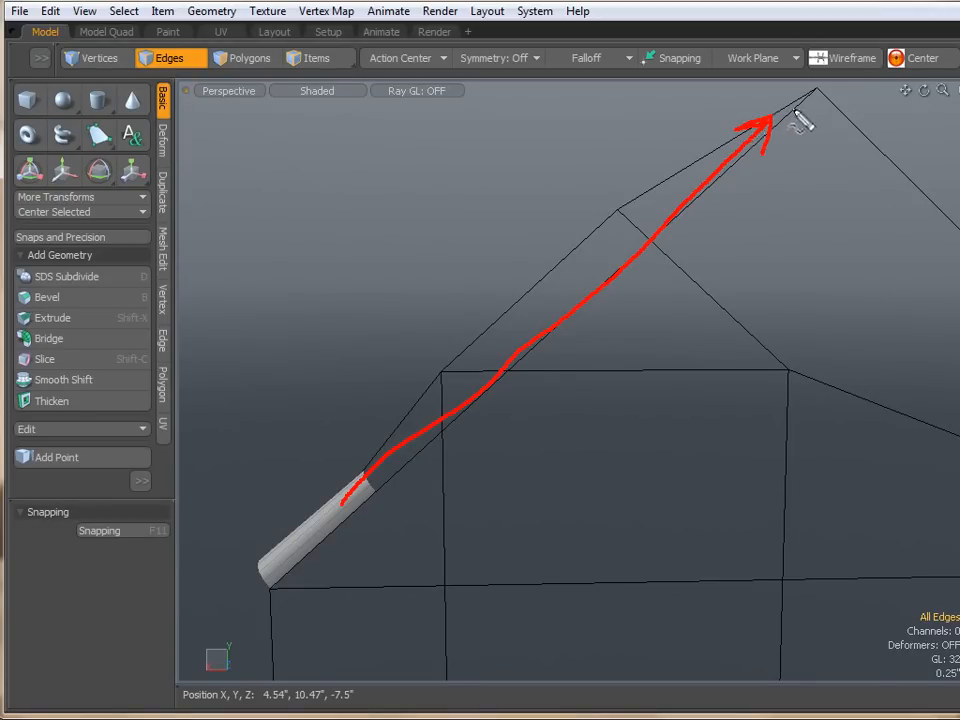
key("Escape")
left_click_drag(371, 469, 638, 456, "alt")
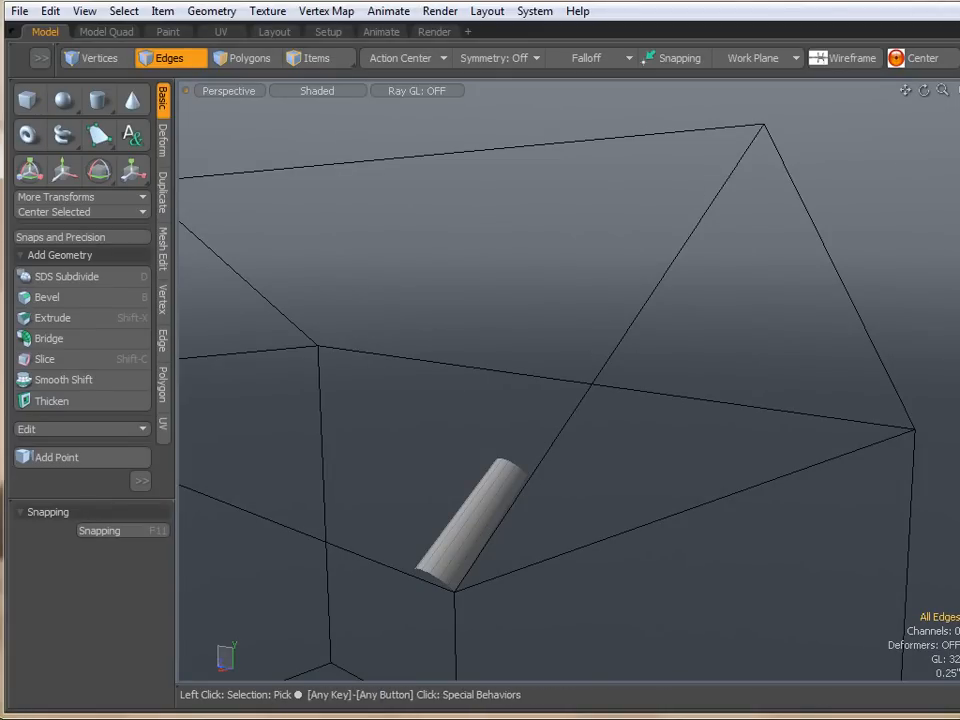
- Select the roof slope polygon above the half cylinder and align the work plane to that selection
left_click(959, 132)
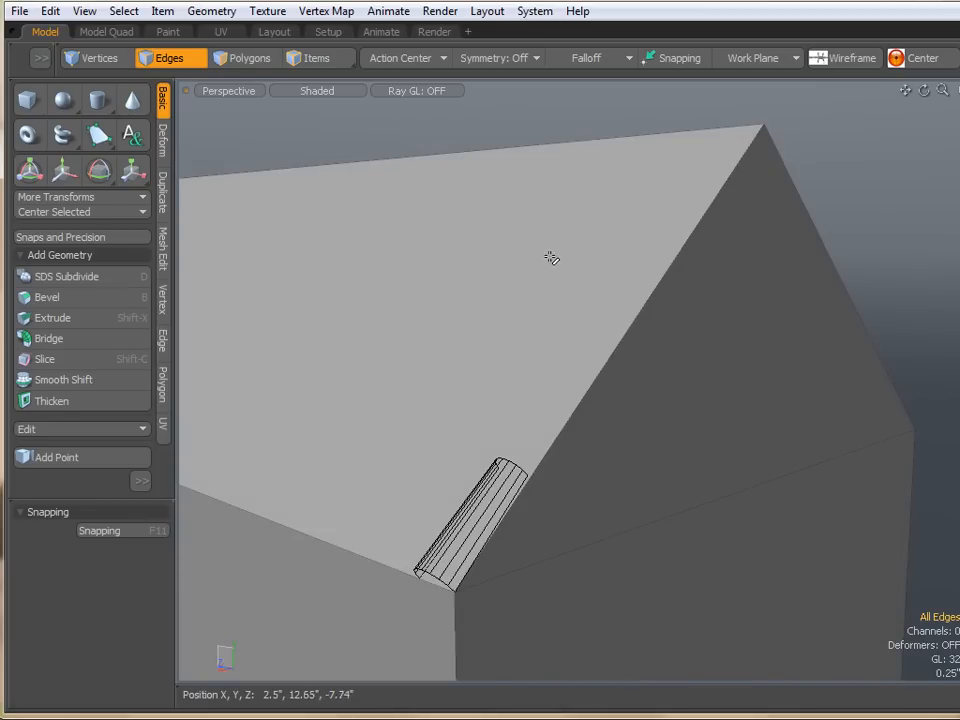
left_click(246, 60)
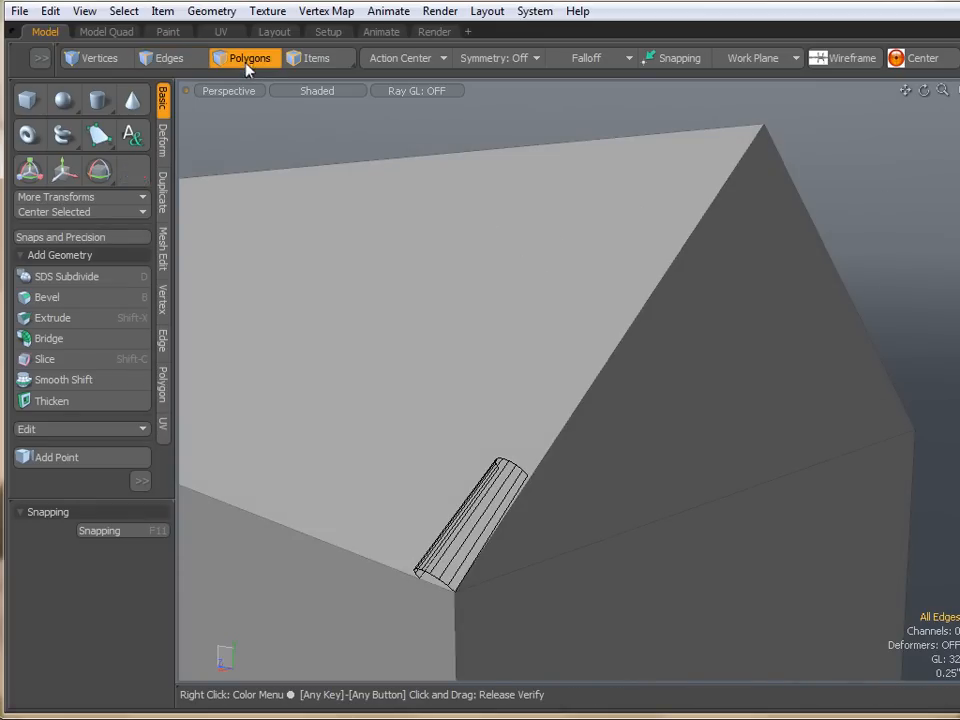
left_click(306, 245)
left_click_drag(574, 321, 583, 182, "alt")
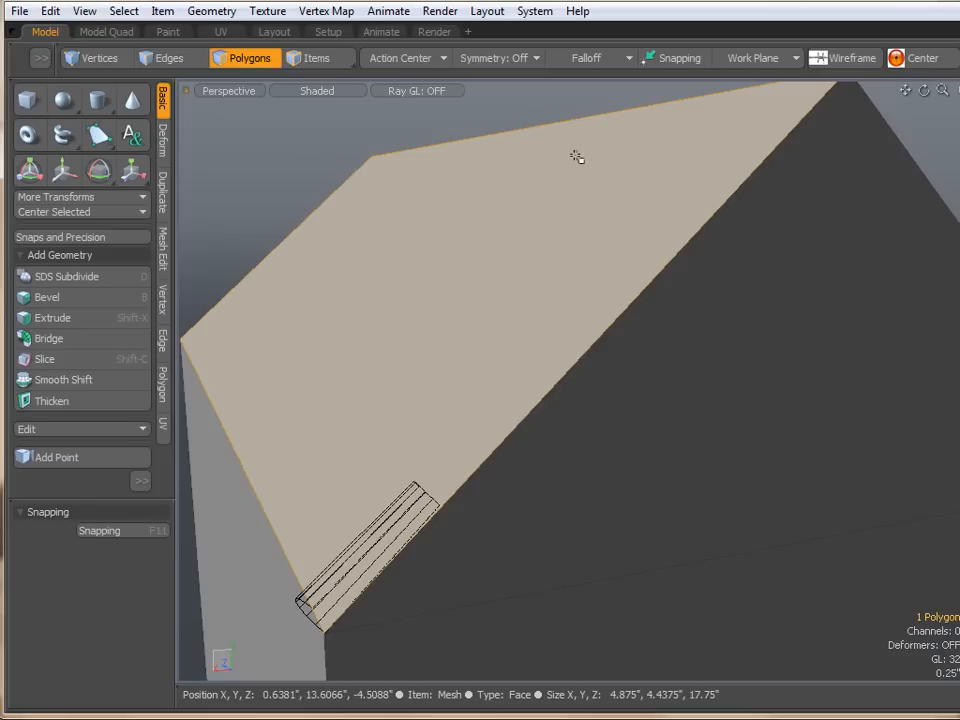
left_click_drag(529, 229, 568, 231, "alt")
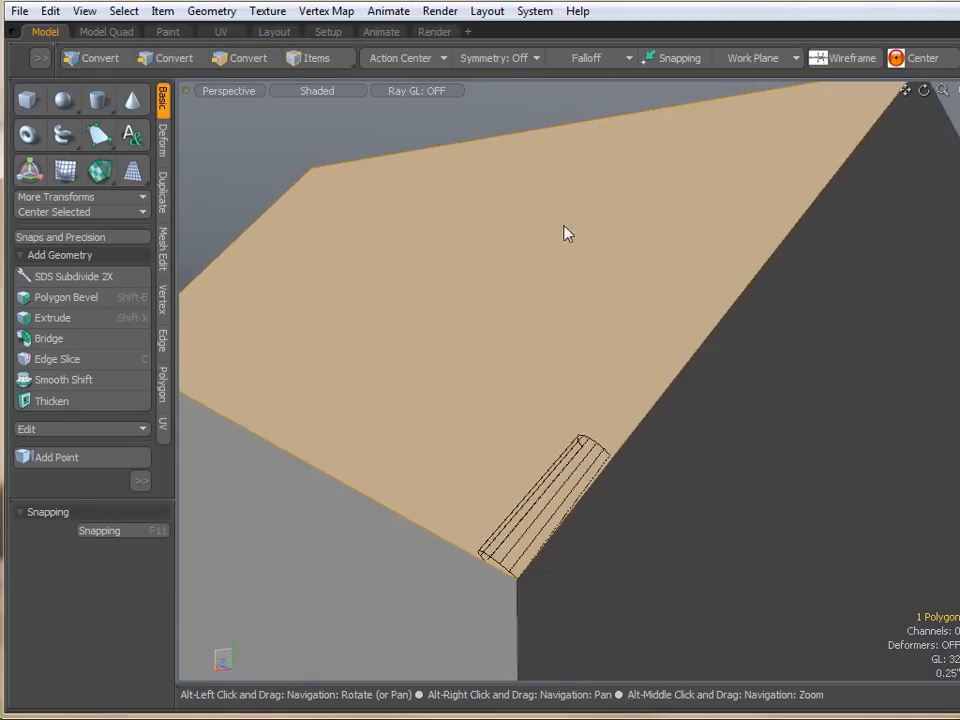
left_click(752, 62)
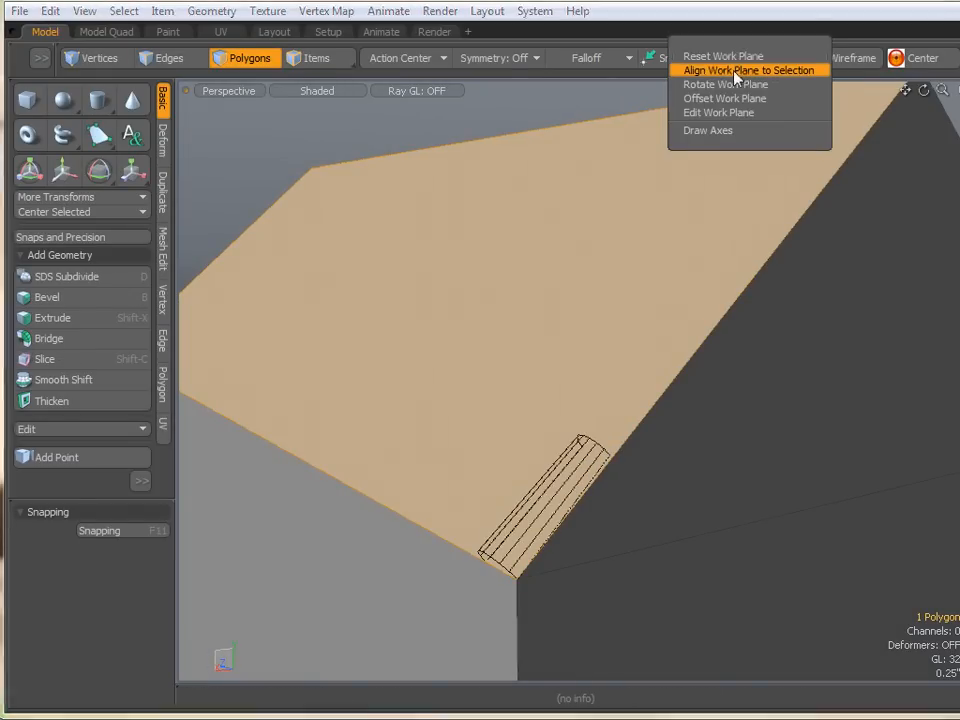
left_click(737, 74)
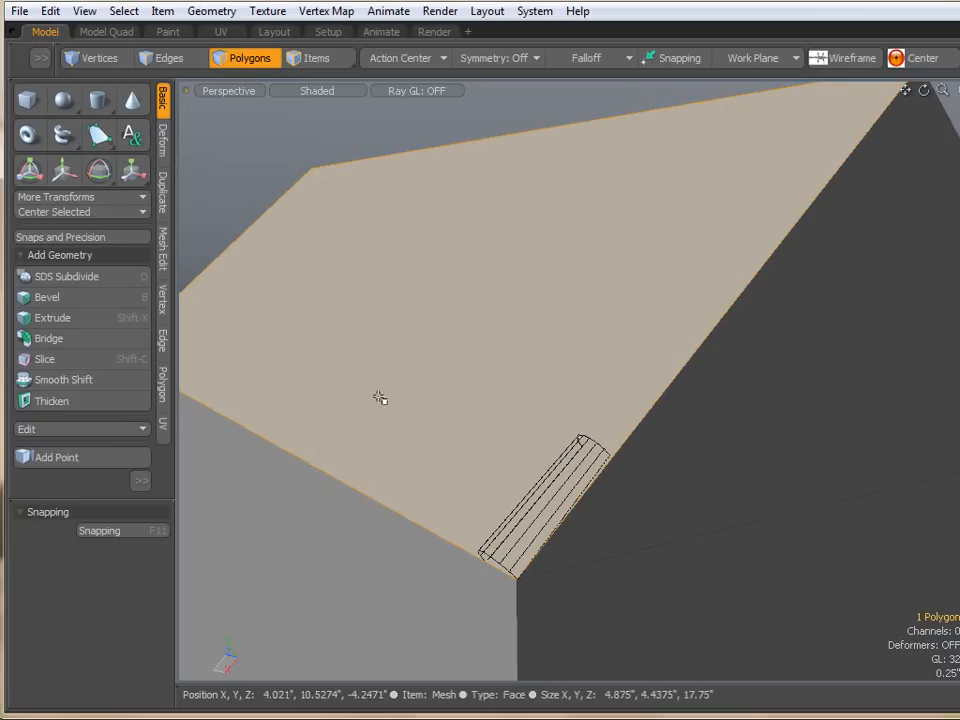
- Turn on the work plane display to check it lies on the roof slope
scroll(540, 222, "down", 2)
scroll(540, 222, "down", 2)
left_click_drag(541, 234, 547, 274, "alt+shift")
key("o")
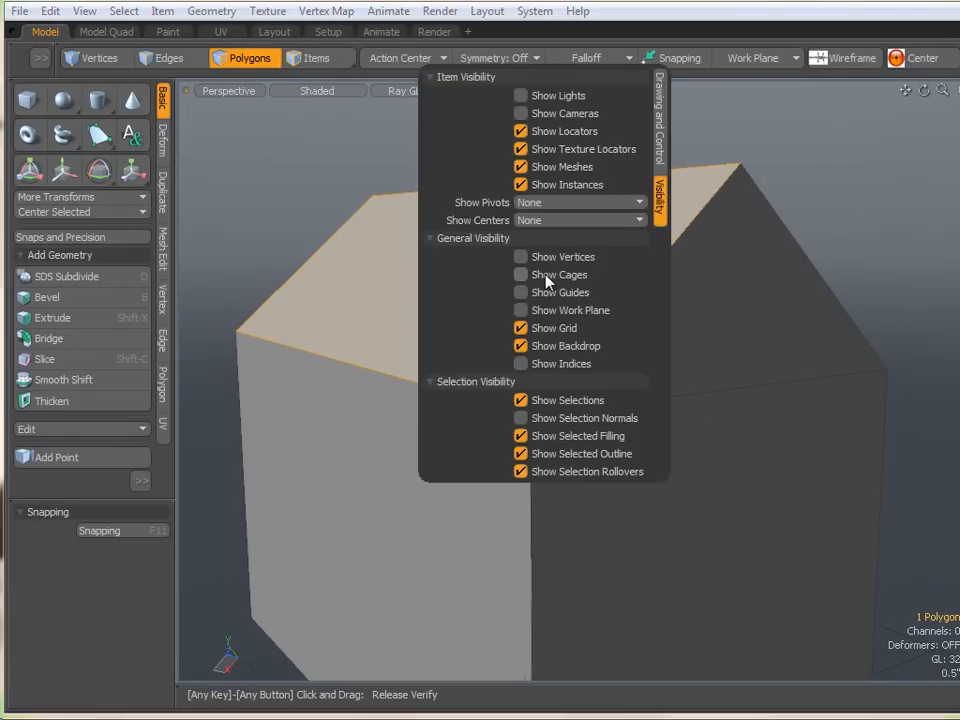
left_click(520, 310)
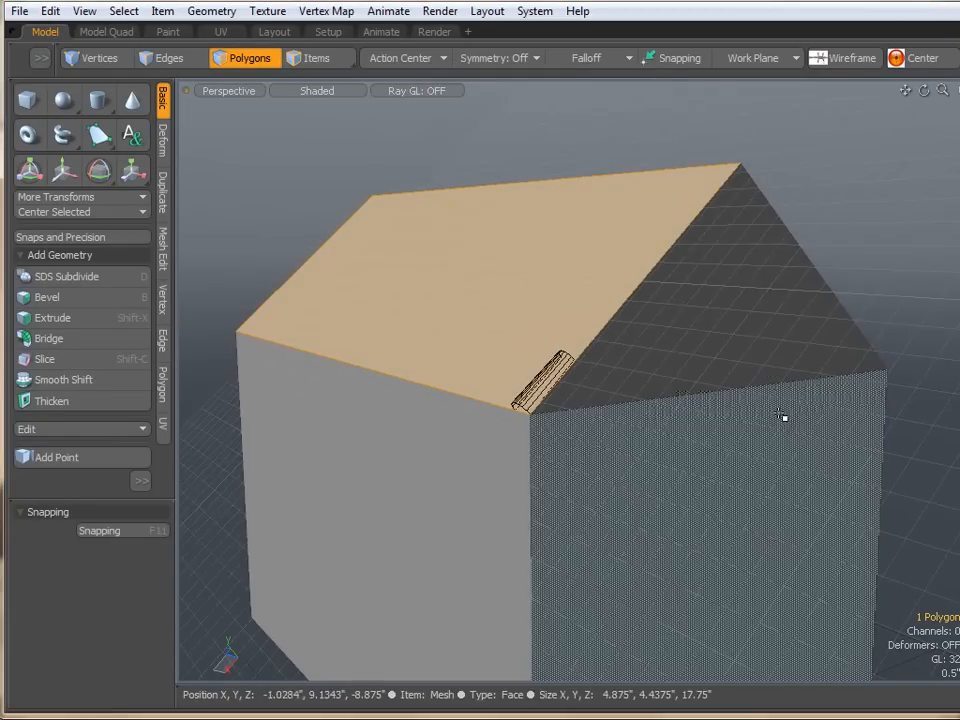
left_click_drag(566, 448, 474, 416, "alt")
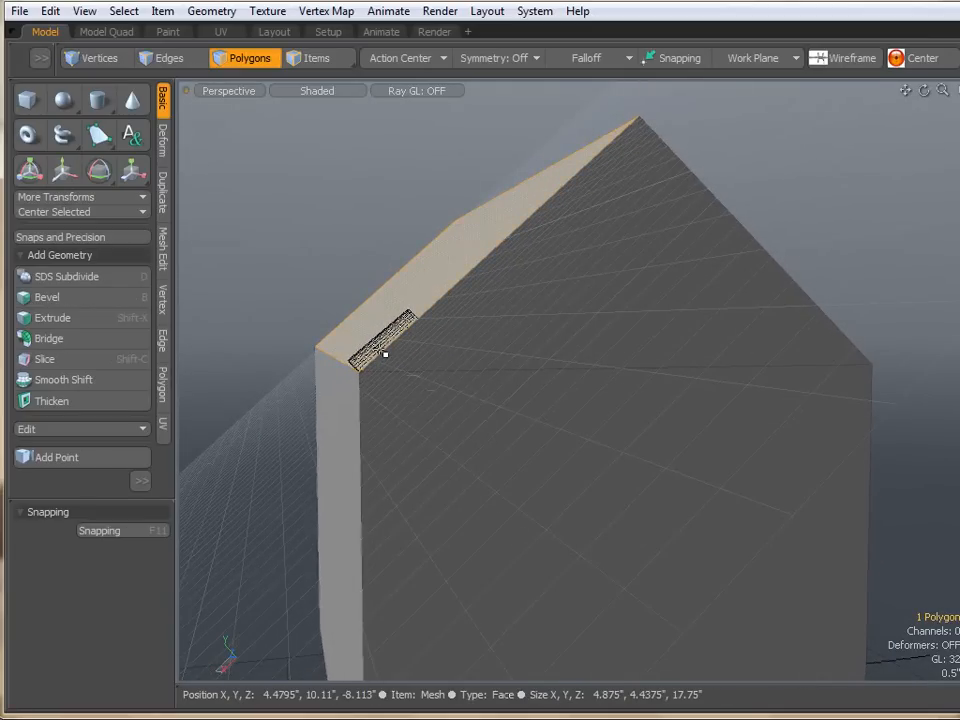
scroll(385, 354, "up", 2)
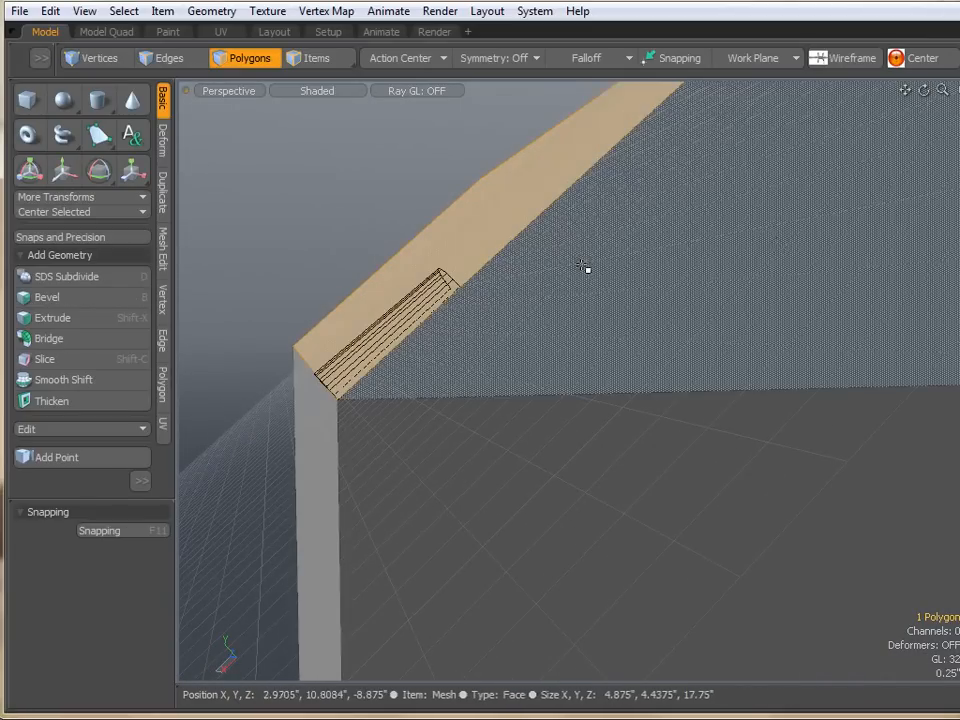
- Switch back to the half cylinder's mesh and turn off the work plane display
left_click(958, 171)
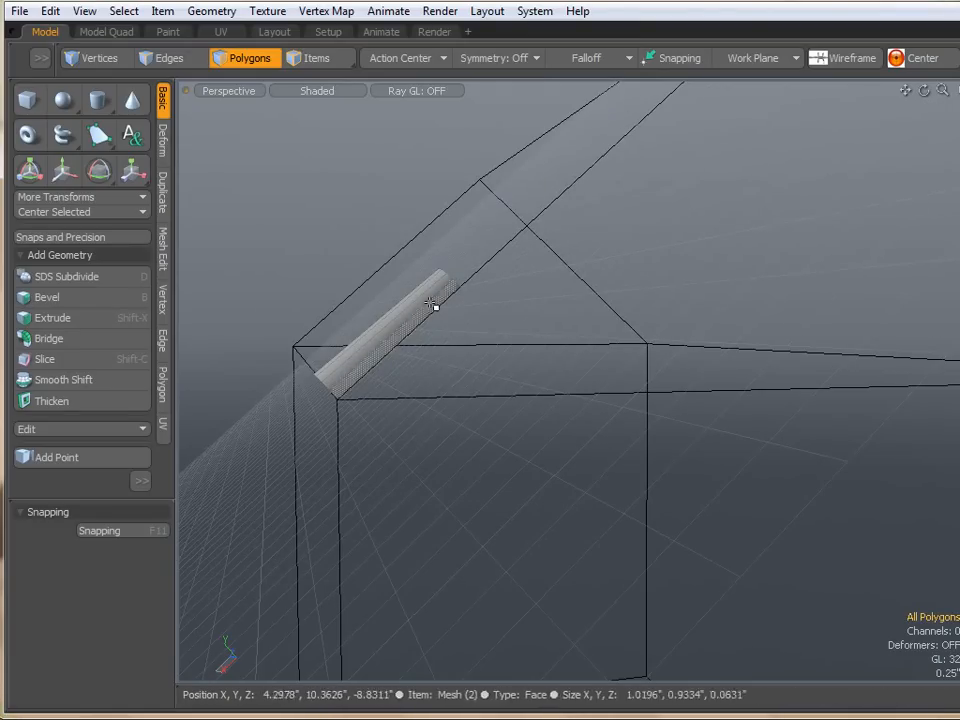
left_click_drag(516, 236, 533, 249, "alt")
key("o")
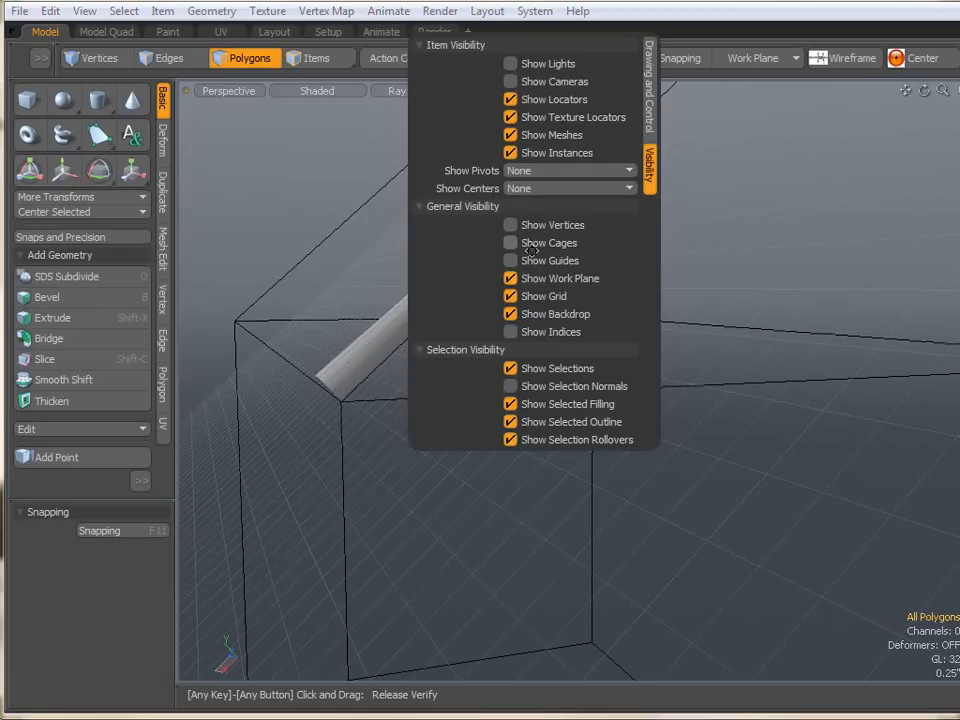
left_click(511, 280)
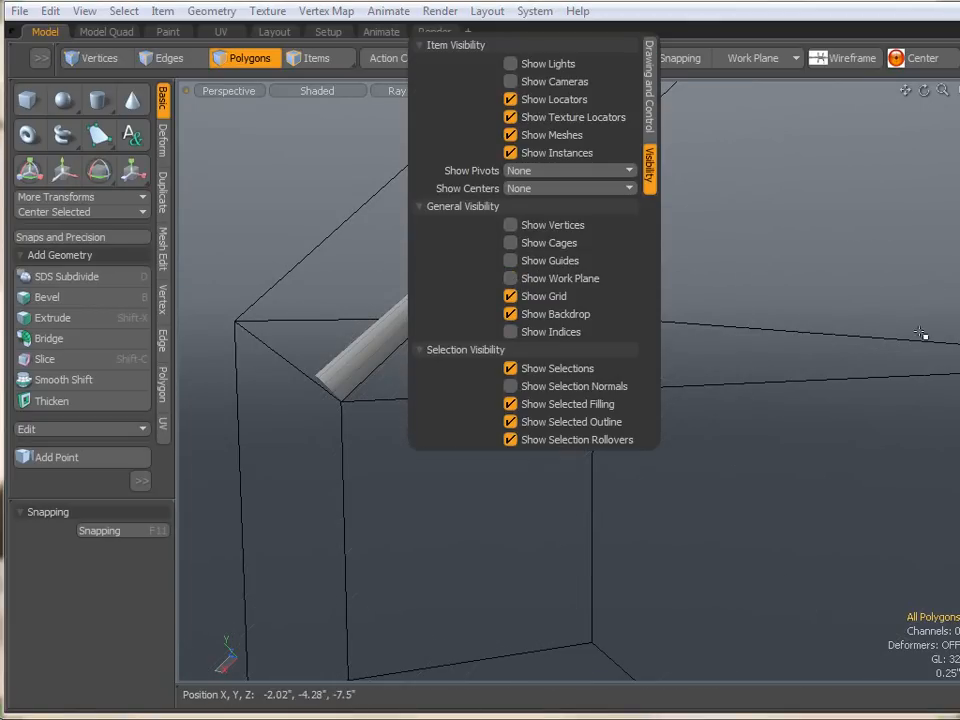
left_click_drag(437, 386, 527, 395, "alt")
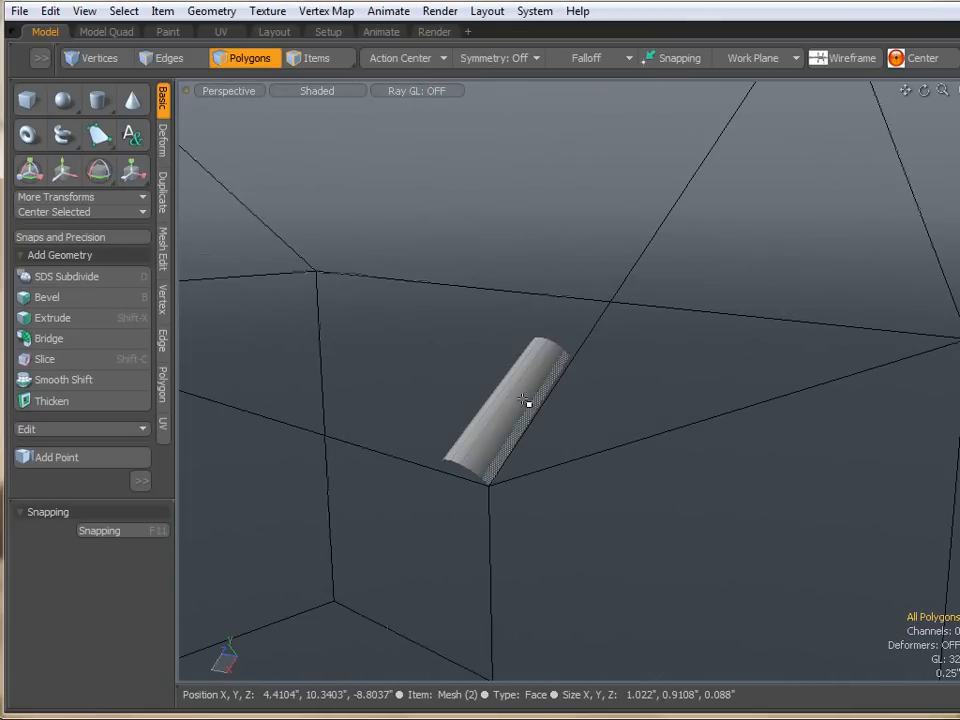
- Start the Clone tool on the half cylinder and set the number of clones to 6
left_click(521, 400)
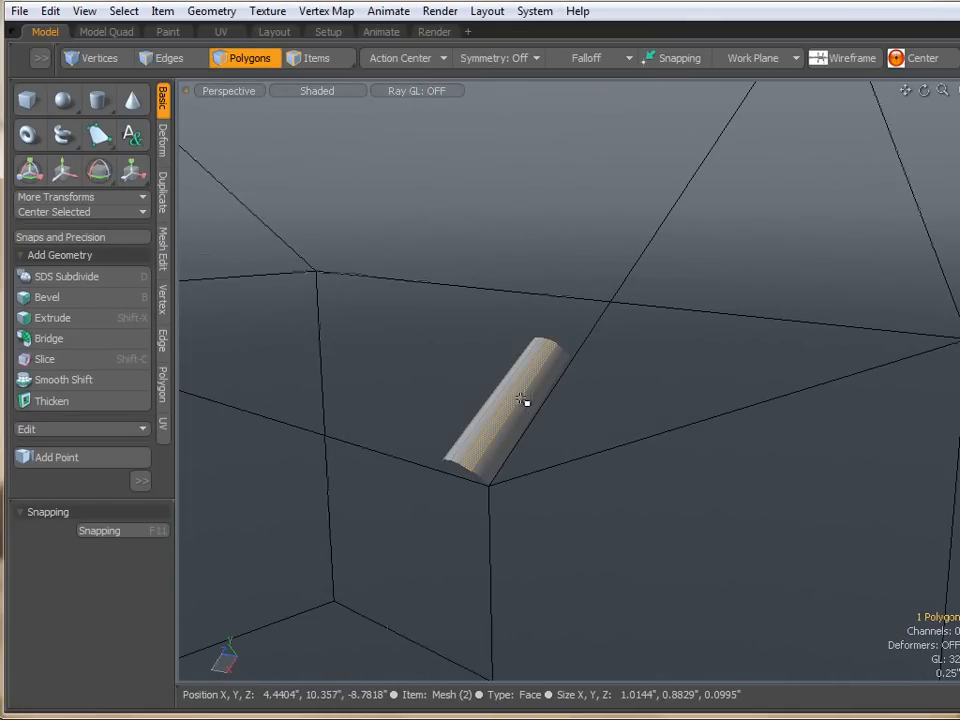
left_click(598, 399)
left_click_drag(600, 399, 410, 378, "alt")
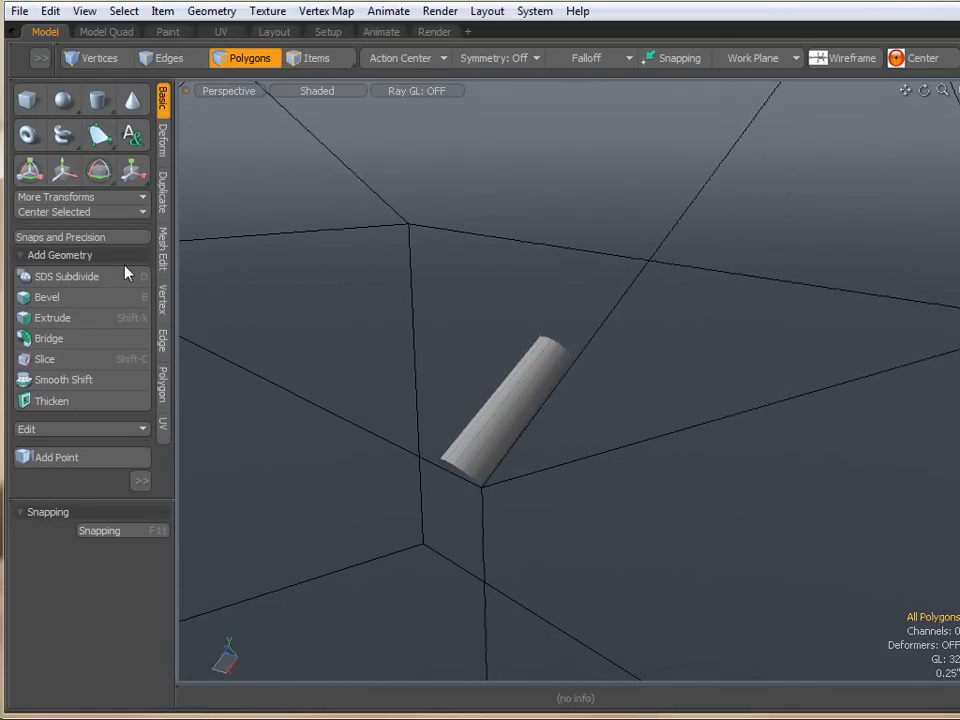
left_click(165, 203)
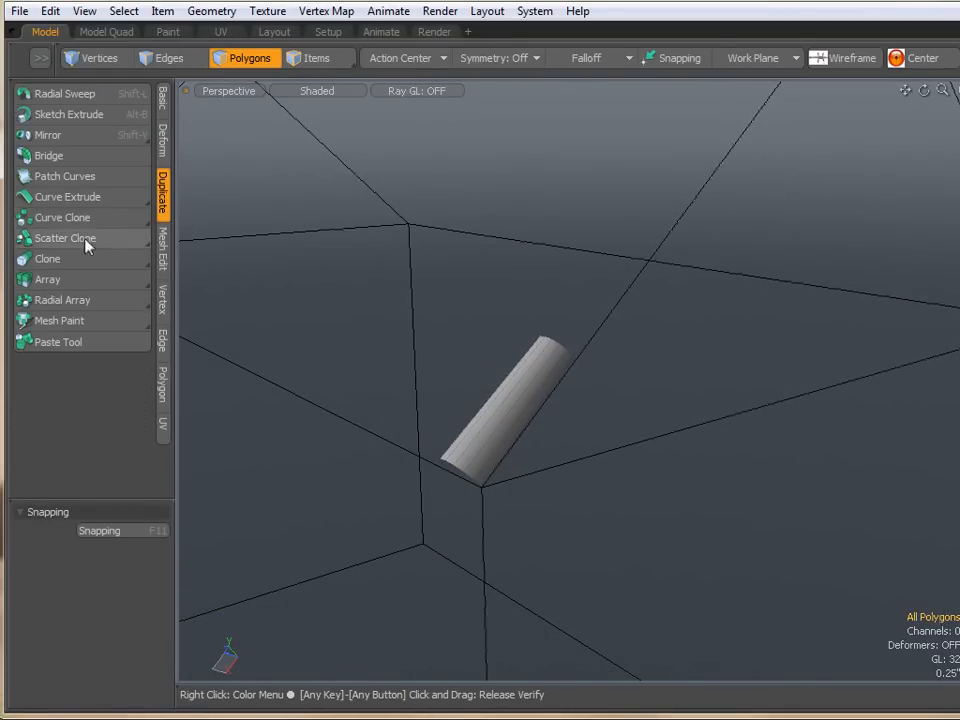
left_click(69, 262)
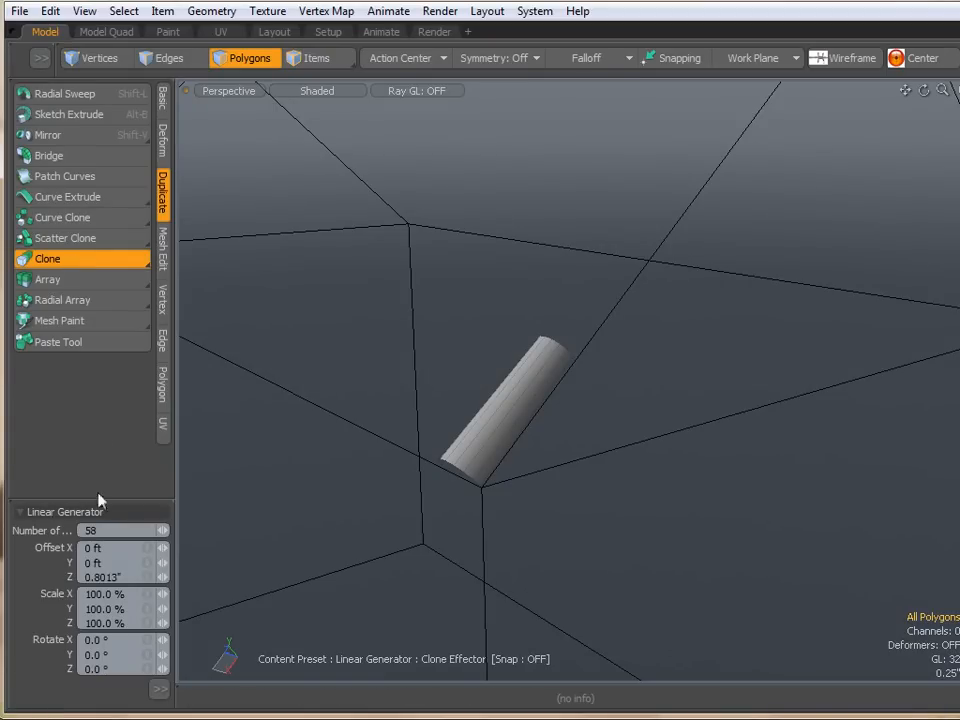
left_click(45, 477)
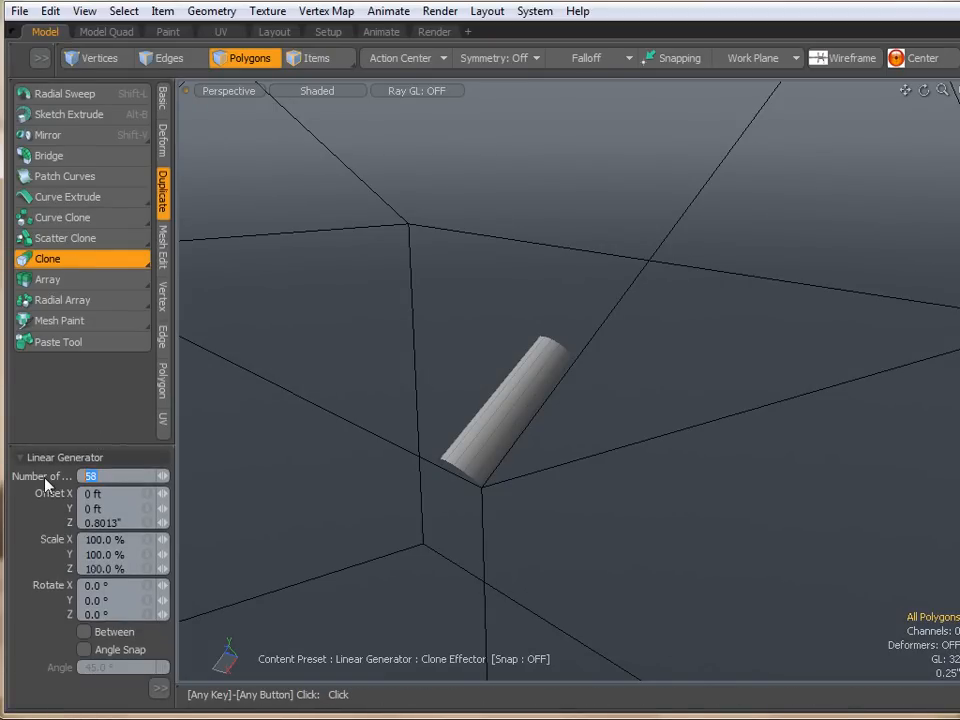
type("6")
key("Return")
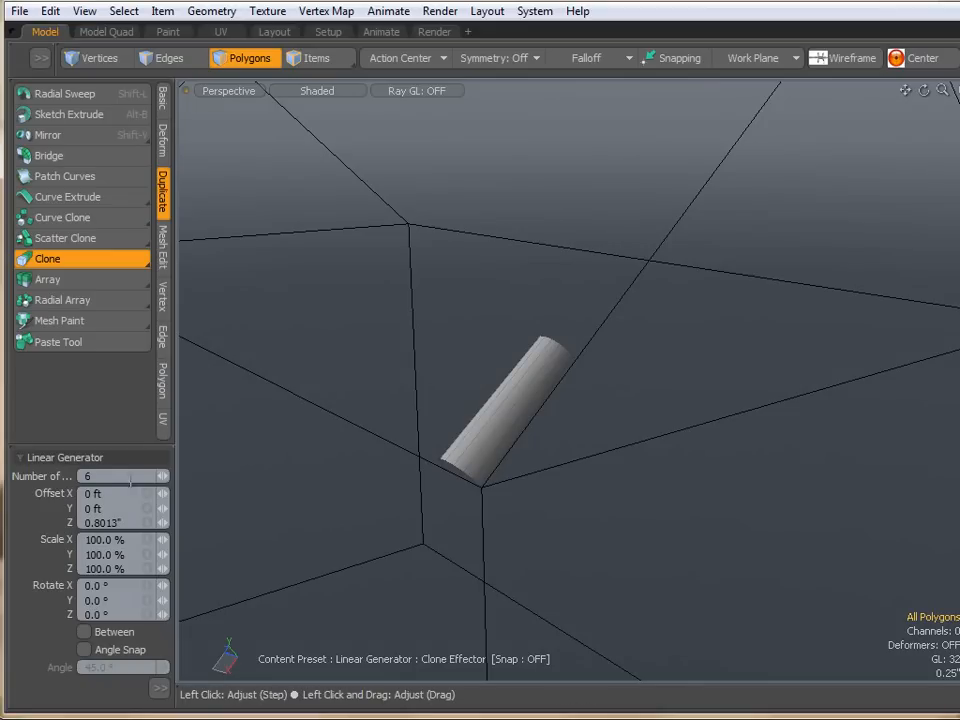
- Drag the clone offset along the roof edge to about -0.7 inch in X
left_click(471, 395)
mouse_move(442, 458)
left_mouse_down("alt")
mouse_move(450, 467)
mouse_move(486, 461)
mouse_move(433, 454)
mouse_move(421, 463)
mouse_move(470, 402)
left_mouse_up("alt")
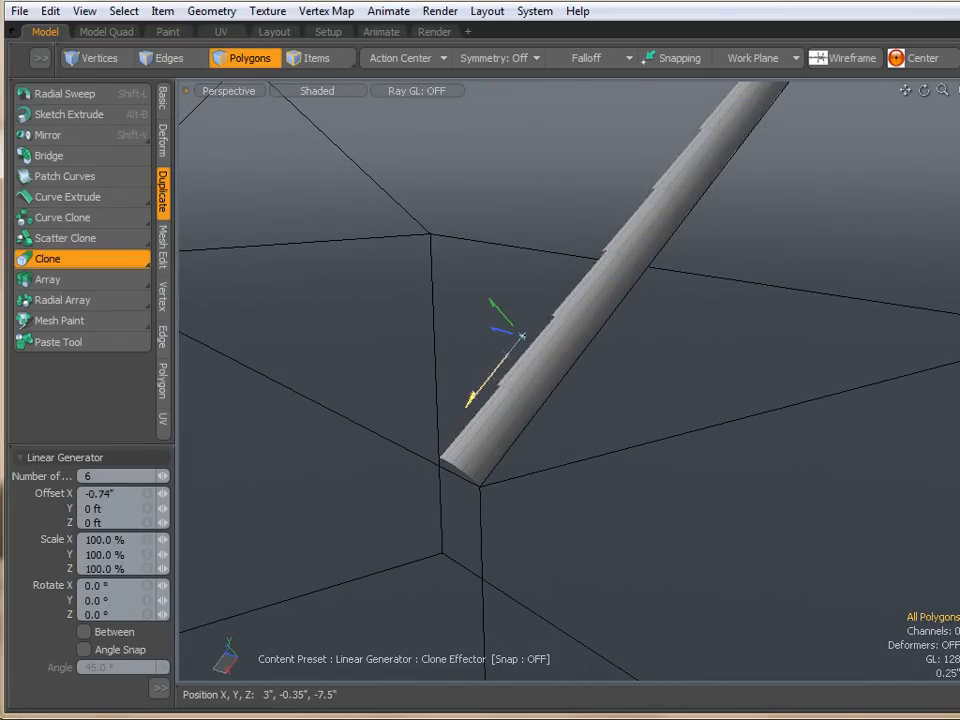
left_click_drag(519, 339, 523, 423, "alt")
mouse_move(603, 317)
left_mouse_down("alt")
mouse_move(617, 401)
mouse_move(596, 399)
left_mouse_up("alt")
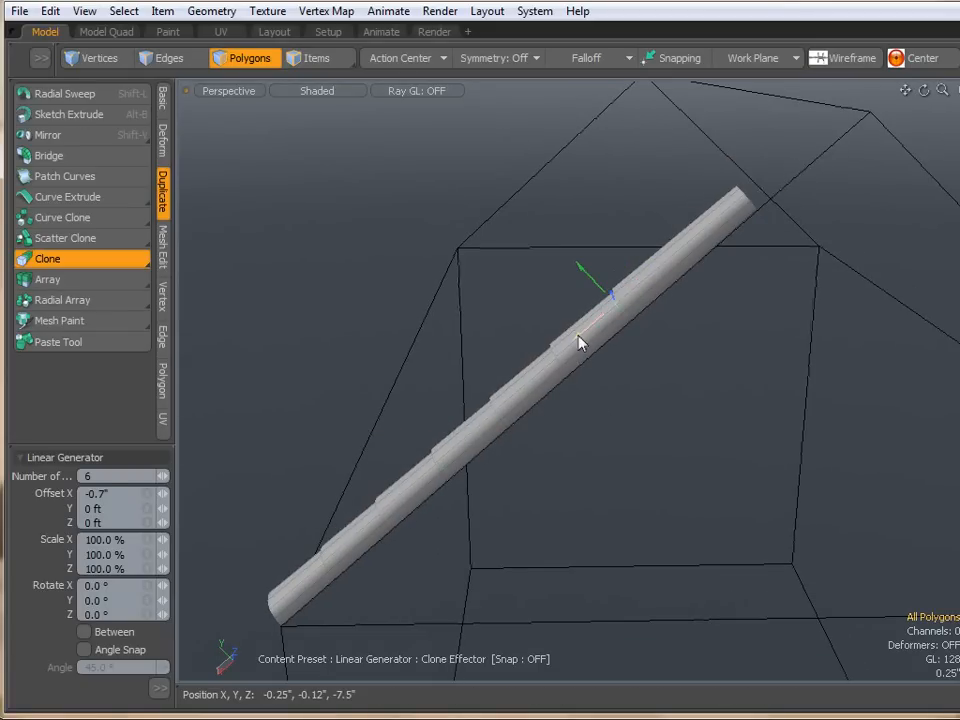
left_click_drag(579, 342, 566, 344)
- Switch the viewport to wireframe and drag the clone offset to about -0.88 inch
left_click(313, 93)
mouse_move(375, 283)
left_mouse_down("alt")
mouse_move(390, 306)
mouse_move(604, 225)
mouse_move(553, 285)
left_mouse_up("alt")
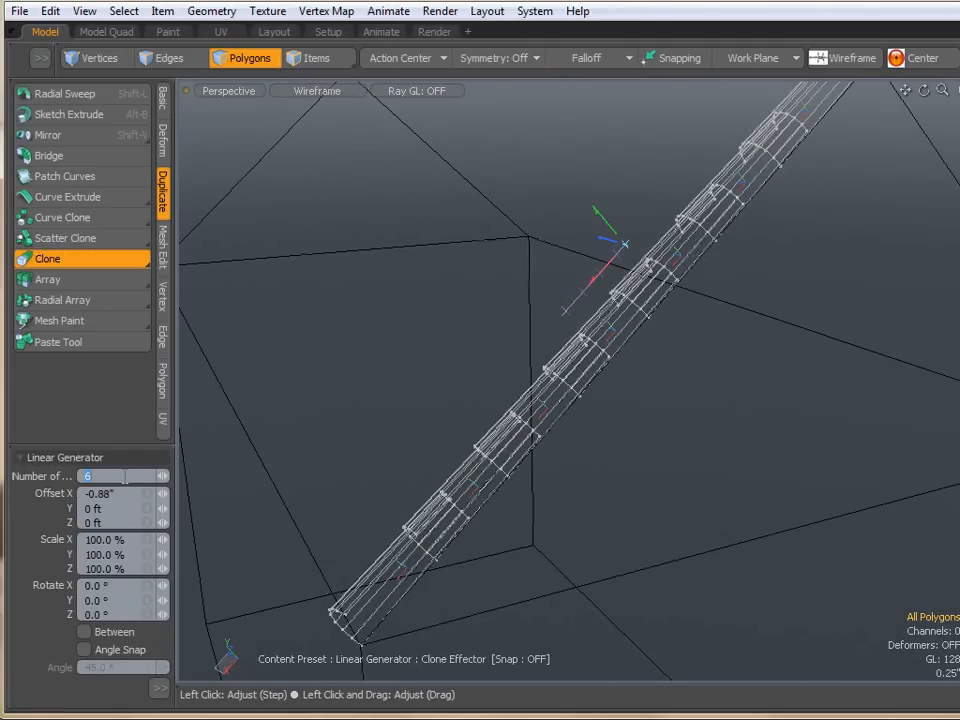
- Reduce the number of clones to 5 and drag the X offset to about -1.06 inch along the roof edge
type("5")
key("Return")
left_click_drag(340, 455, 495, 375, "alt")
left_click_drag(614, 308, 600, 316)
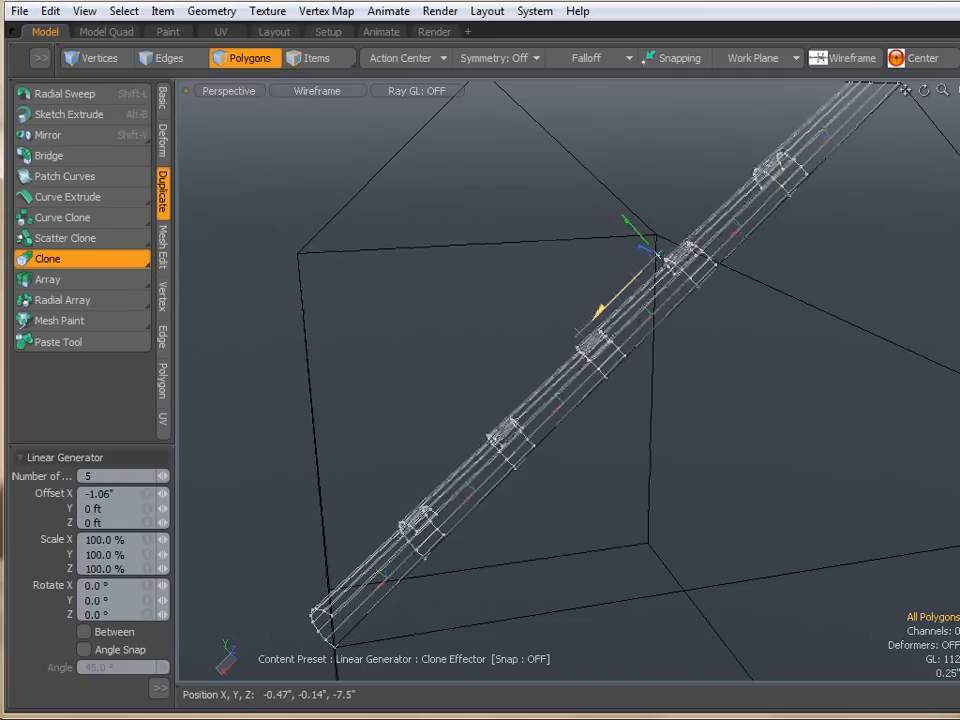
left_click_drag(448, 379, 762, 457, "alt")
left_click(324, 320)
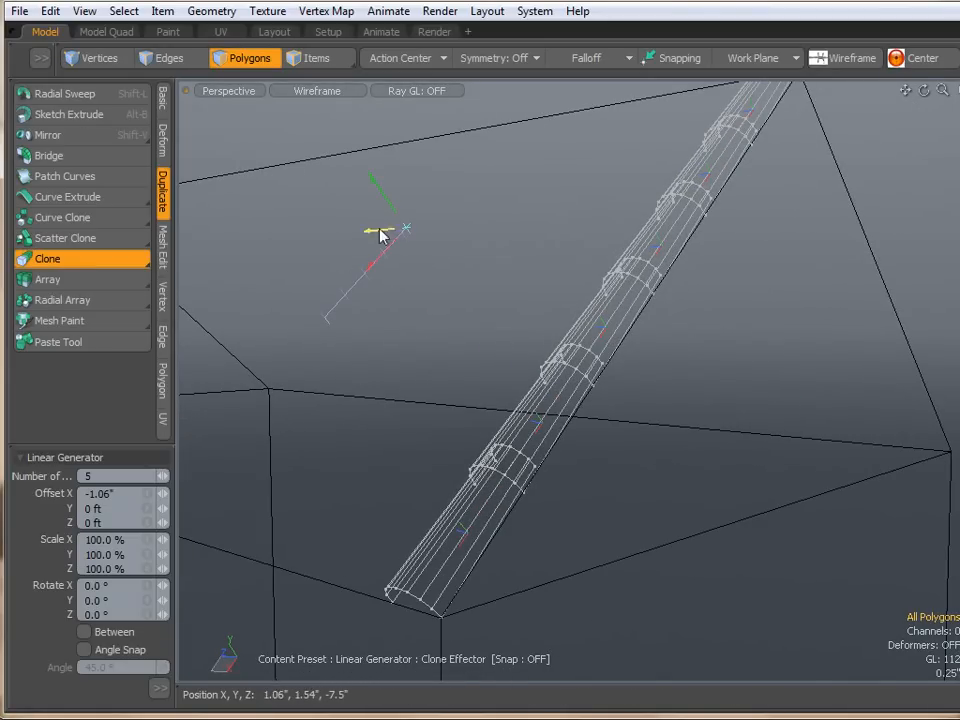
- Undo the stray clone handle move and finish the Clone tool with five pieces along the roof edge
left_click(647, 462)
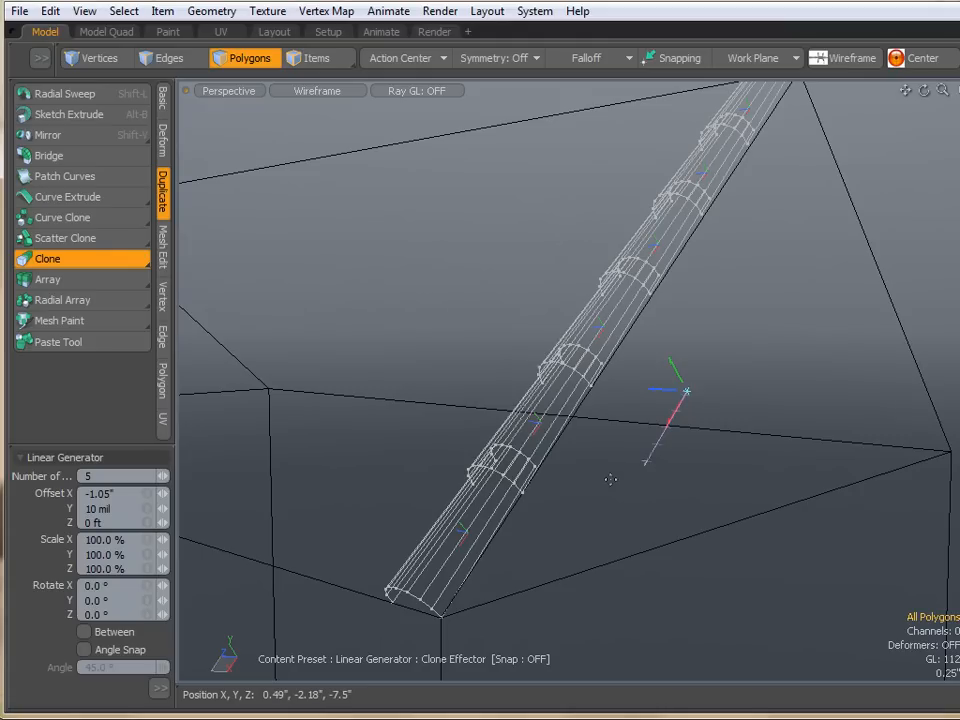
key("ctrl+z")
left_click_drag(654, 461, 521, 467, "alt")
left_click(430, 435)
mouse_move(431, 439)
left_mouse_down("alt")
mouse_move(386, 437)
mouse_move(369, 480)
mouse_move(628, 450)
mouse_move(632, 418)
mouse_move(476, 402)
mouse_move(632, 429)
mouse_move(472, 340)
left_mouse_up("alt")
key("space")
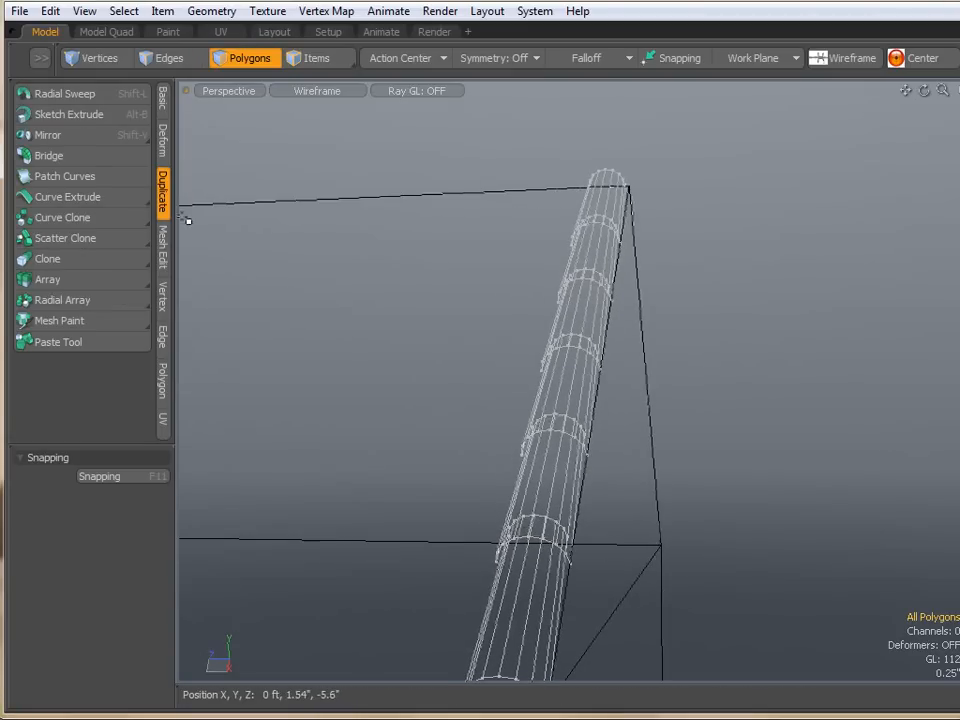
- Switch the viewport to shaded and select all the connected half-cylinder pieces along the roof edge
left_click(316, 91)
left_click(258, 133)
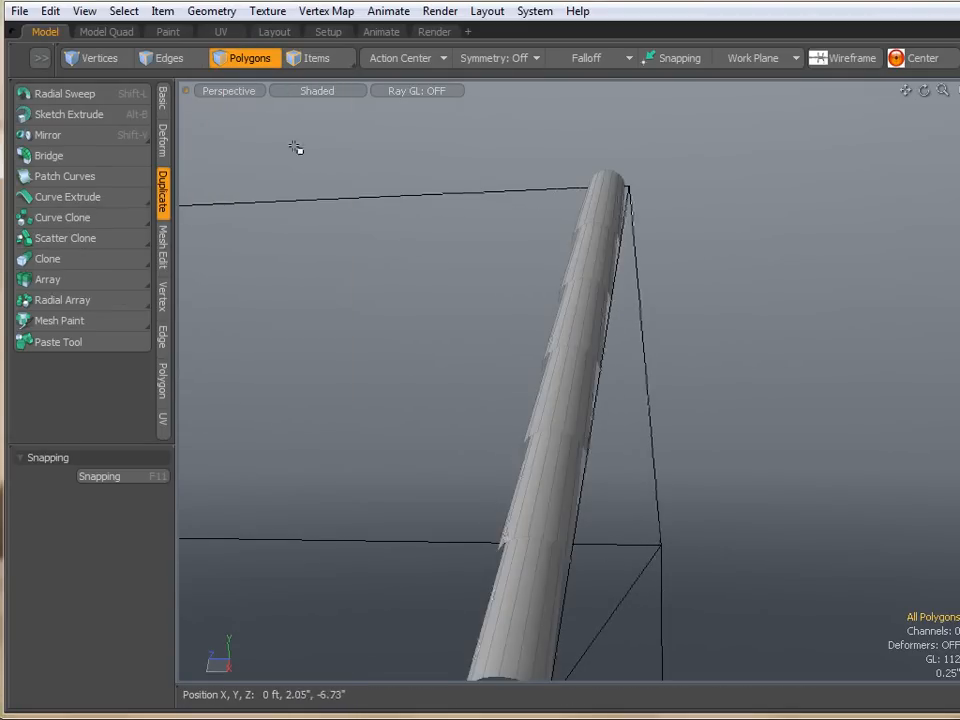
left_click_drag(562, 303, 556, 328, "alt")
left_click_drag(618, 176, 551, 490)
double_click(537, 580)
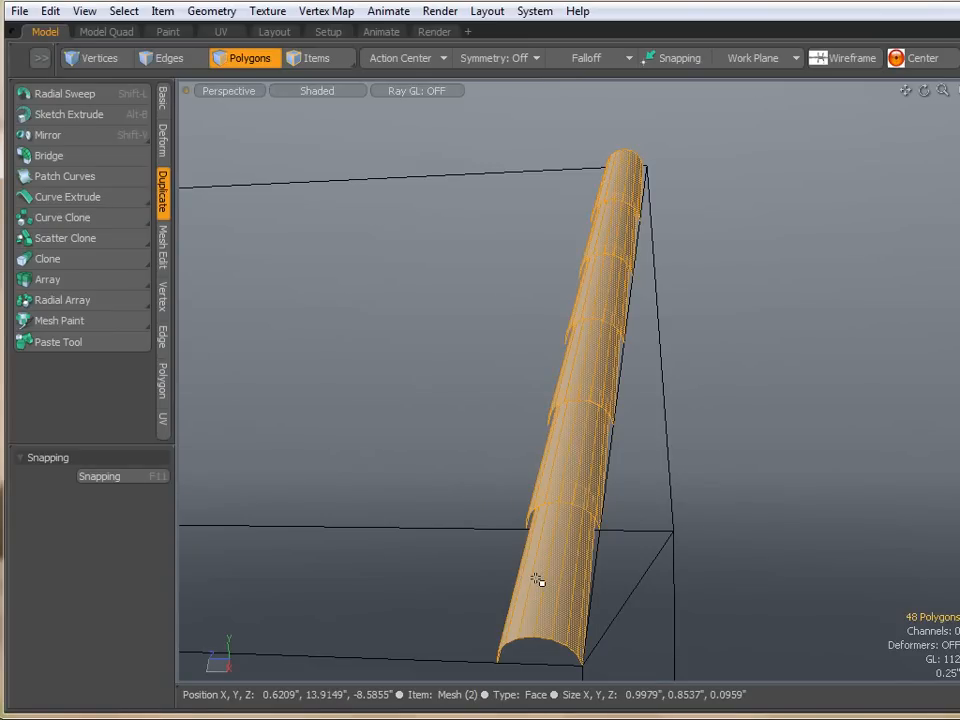
left_click_drag(581, 550, 557, 446, "alt")
scroll(565, 469, "up", 3)
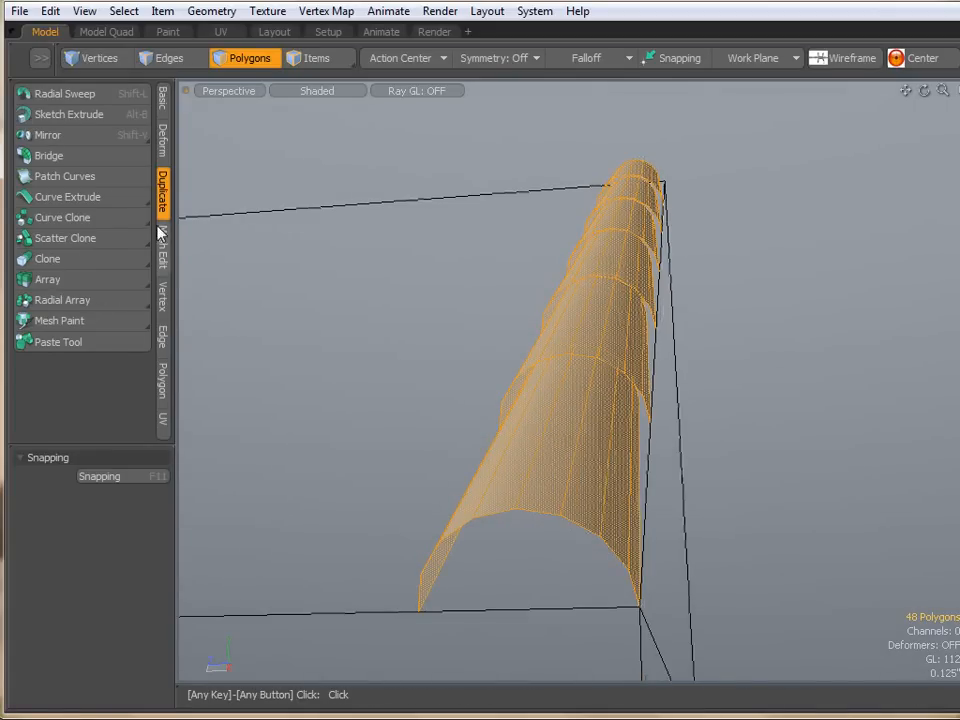
- Thicken the selected half-cylinder pieces with the Thicken tool, then deselect them
left_click(164, 104)
left_click(52, 401)
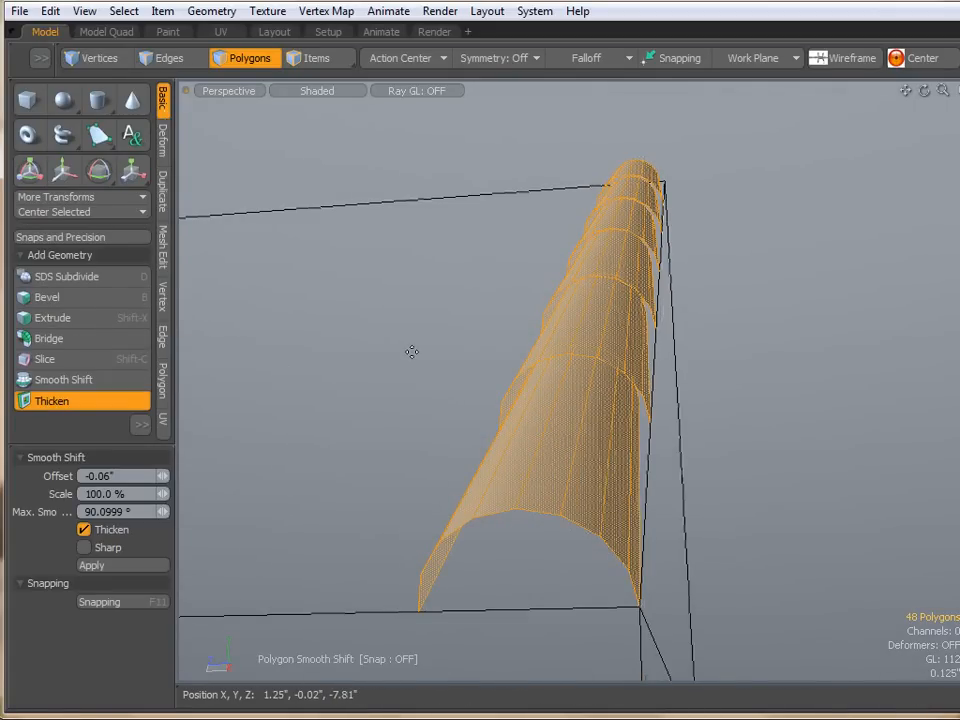
left_click_drag(611, 197, 713, 197)
key("space")
left_click(735, 279)
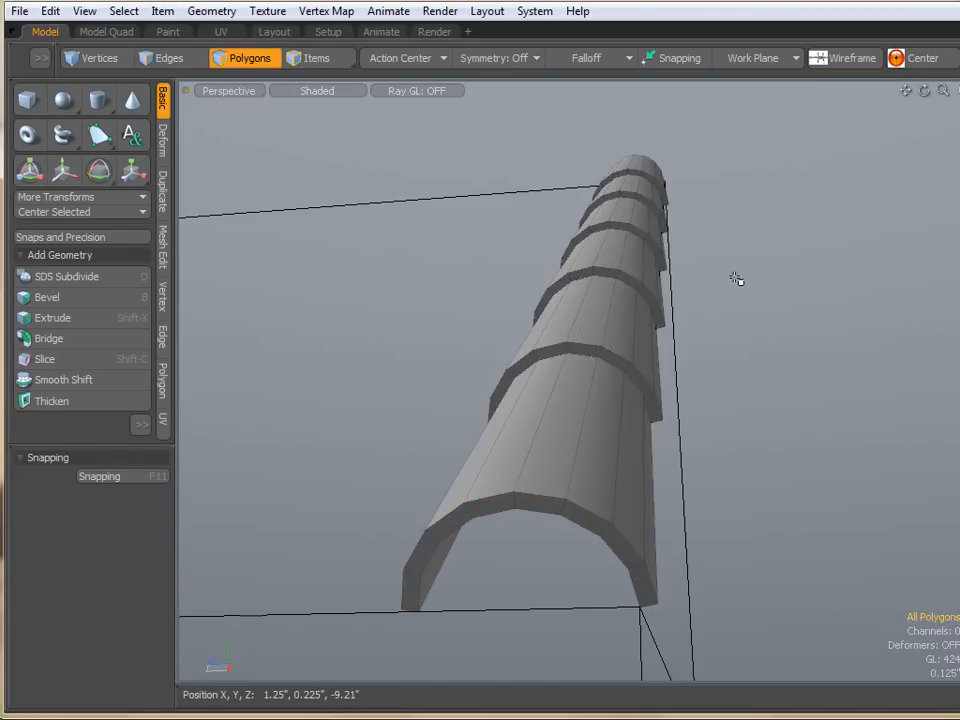
- Examine the thickened tile row along the roof edge from several angles
scroll(735, 279, "down", 5)
left_click_drag(688, 361, 545, 483, "alt")
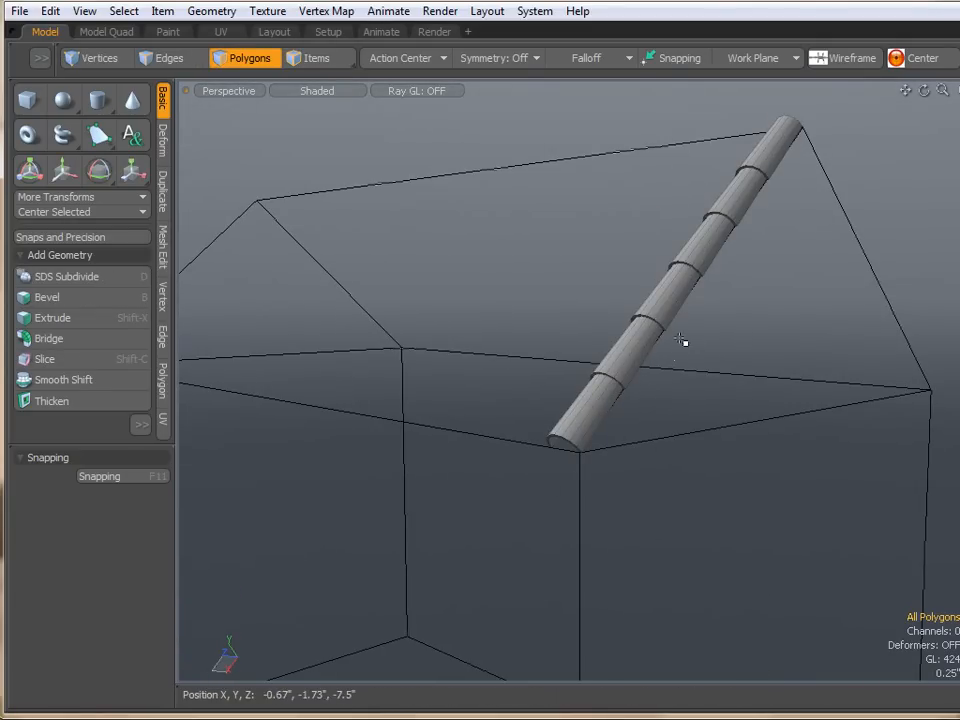
left_click_drag(681, 342, 456, 390, "alt")
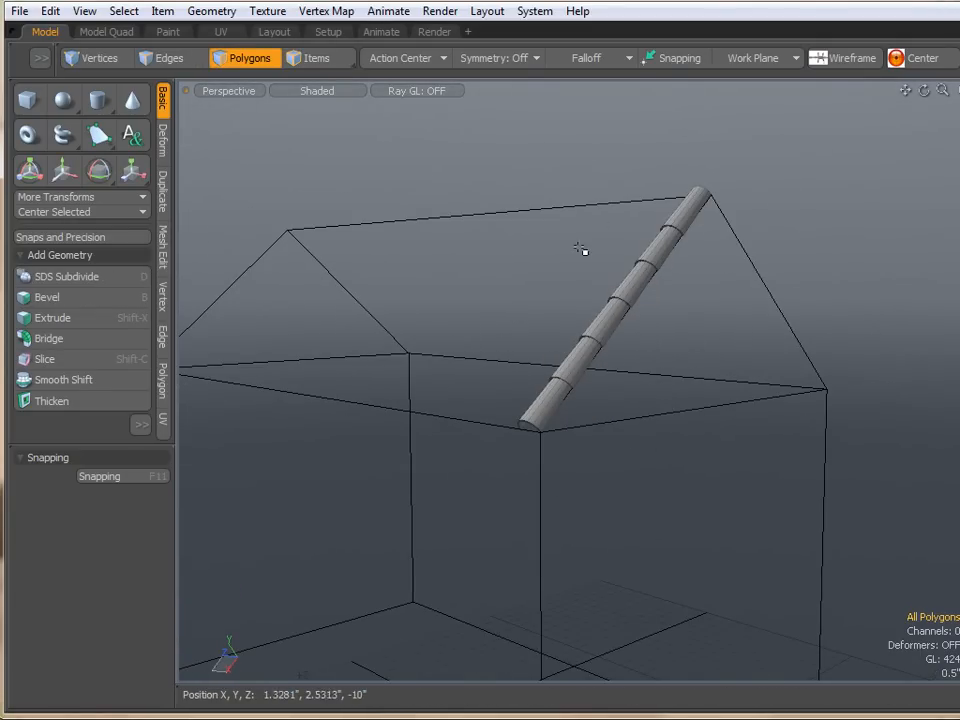
left_click_drag(555, 270, 654, 285, "alt")
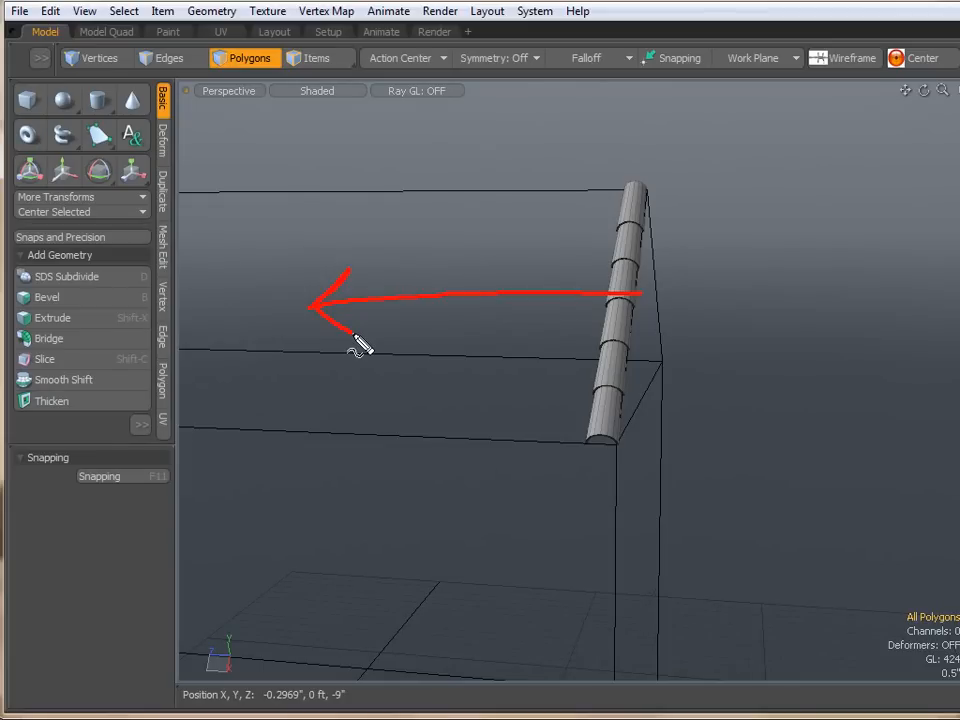
key("Escape")
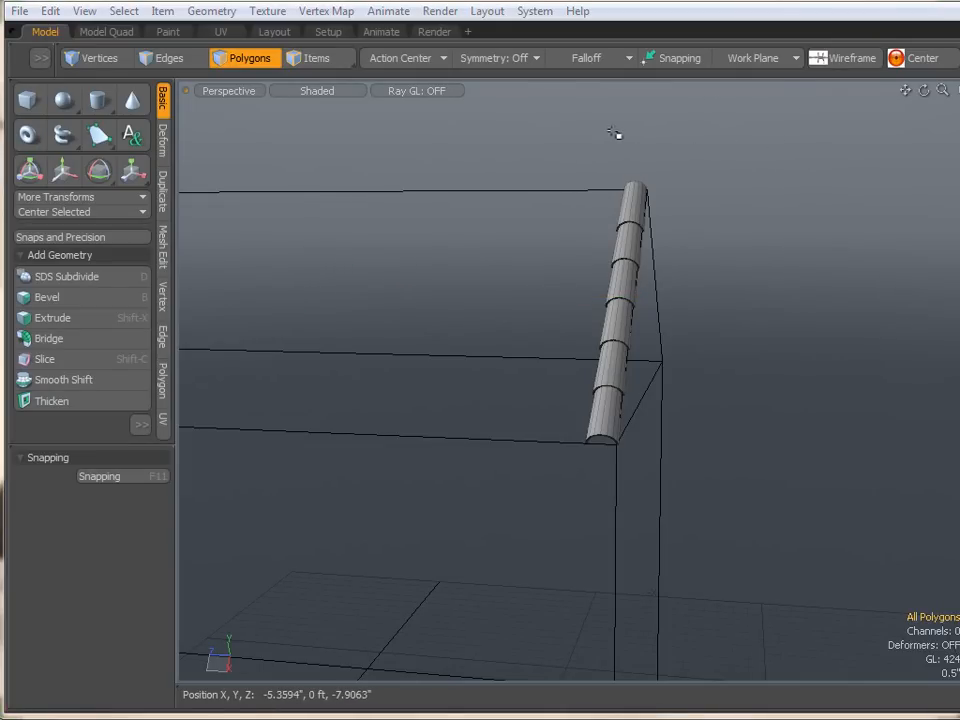
left_click_drag(612, 183, 594, 164, "alt")
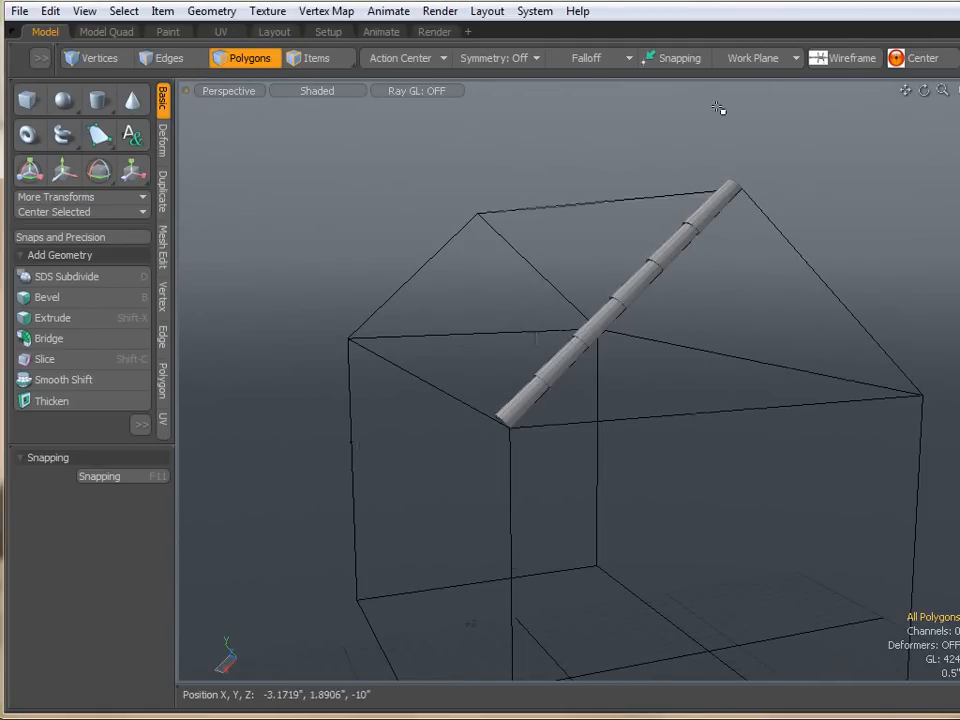
left_click(766, 58)
left_click(766, 54)
left_click_drag(446, 287, 746, 345, "alt")
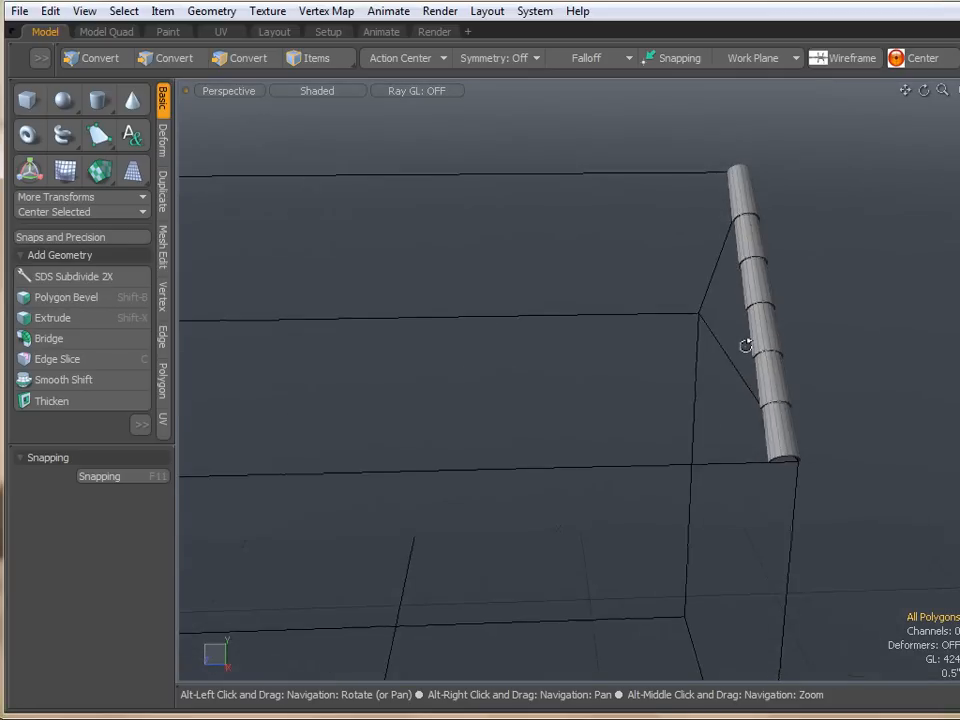
- Clone the tile row with 2 copies, offsetting about 0.58 inch in Z across the roof
key("3")
left_click(164, 205)
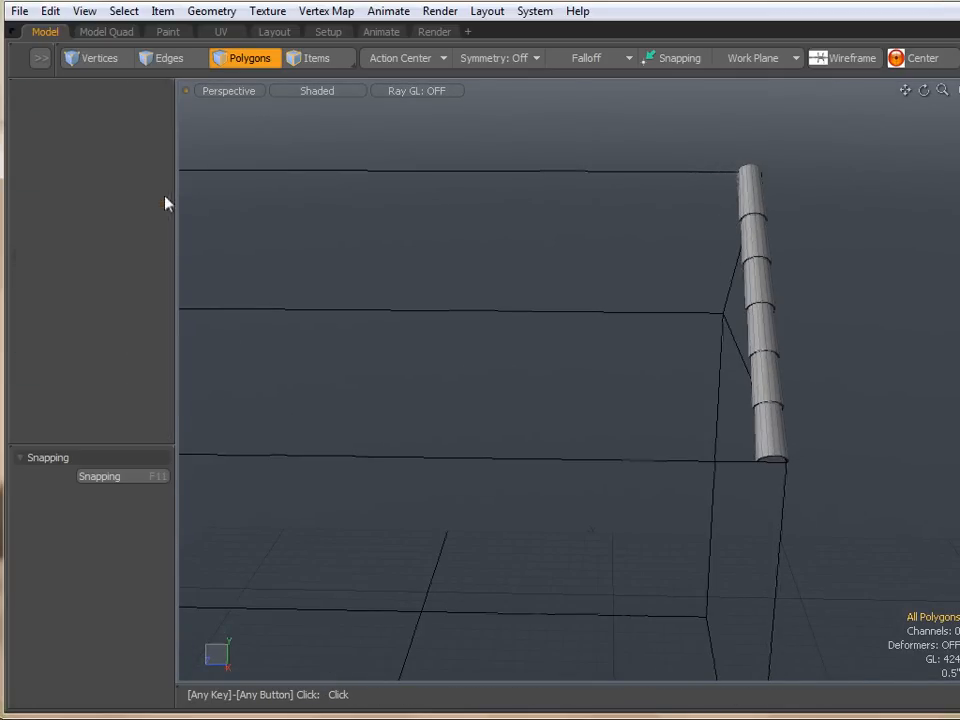
left_click(70, 259)
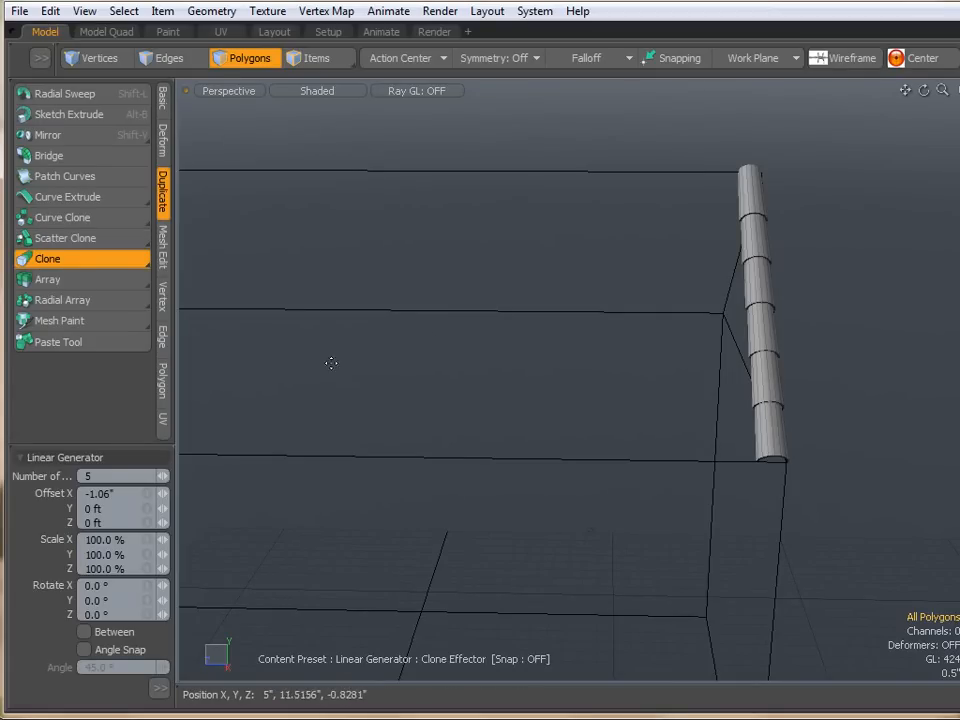
left_click(132, 478)
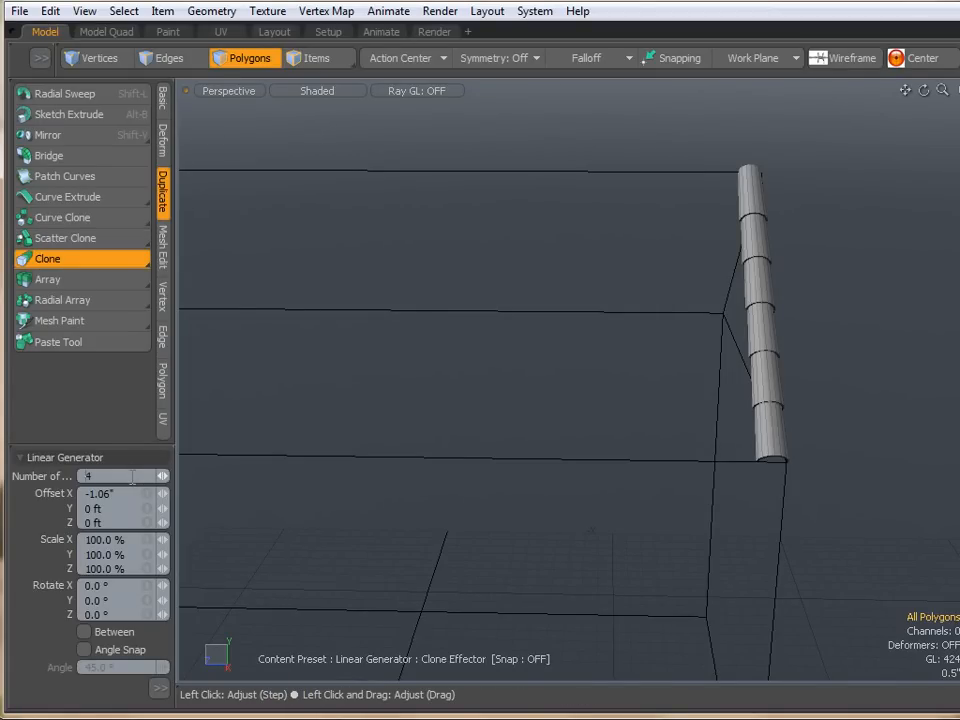
scroll(733, 388, "up", 5)
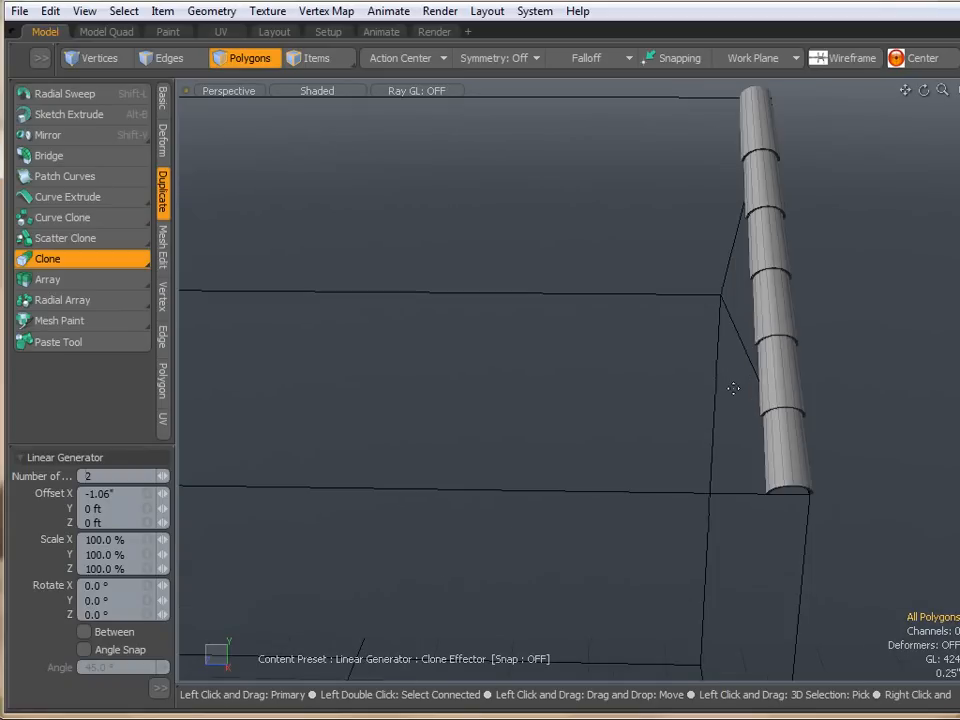
left_click(733, 388)
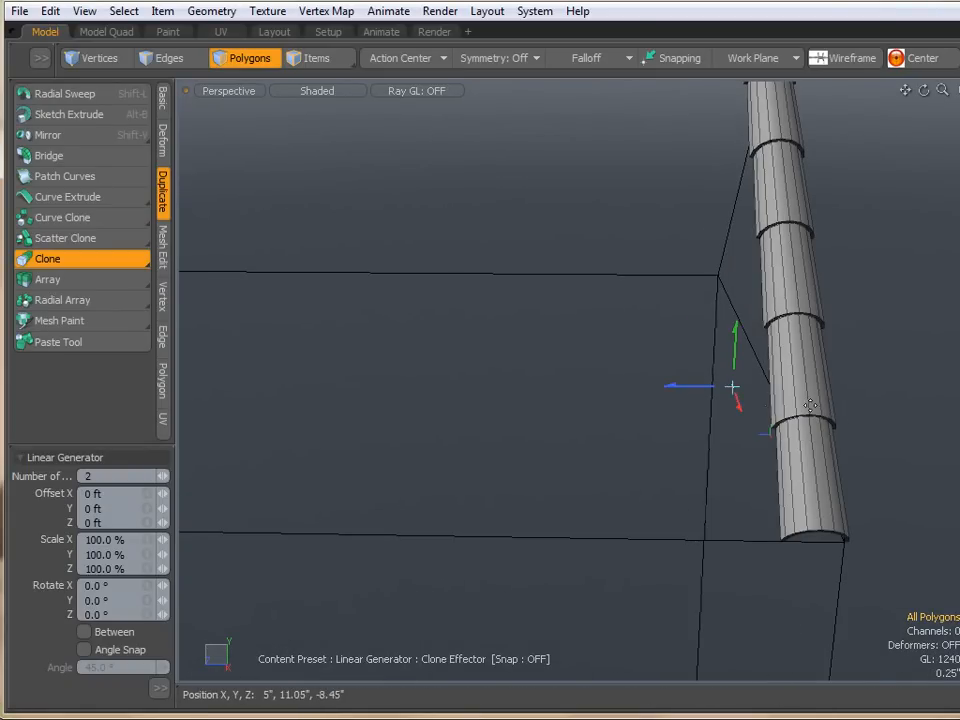
scroll(810, 405, "up", 5)
left_click_drag(480, 345, 320, 340)
left_click_drag(240, 335, 180, 336)
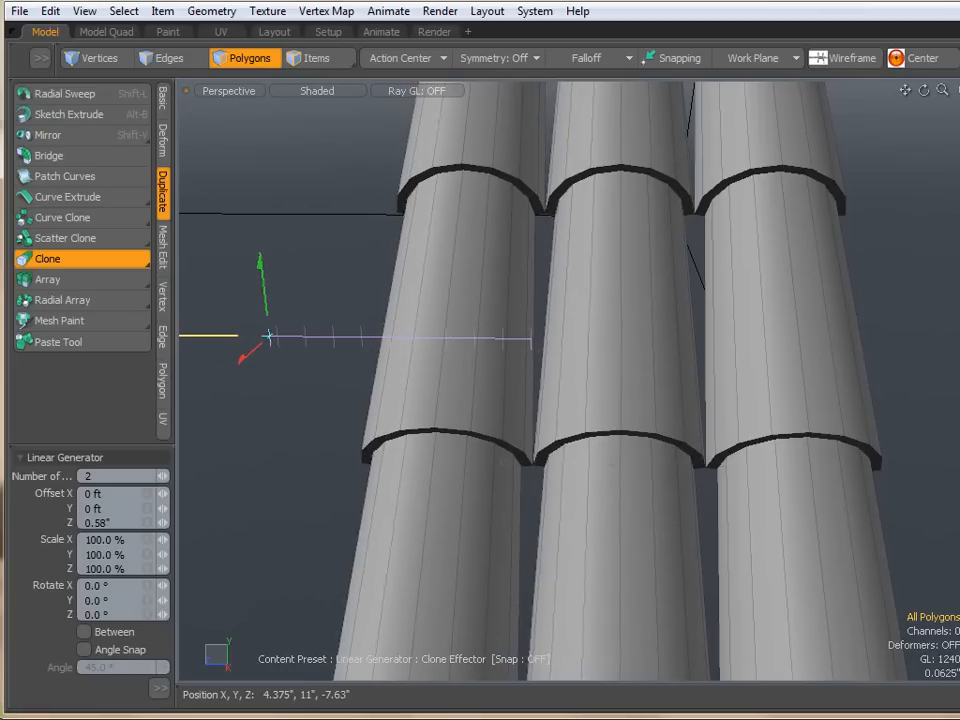
- Increase the number of row clones to 30 to cover the roof side, then finish the Clone tool
mouse_move(480, 341)
left_mouse_down("alt")
mouse_move(324, 409)
mouse_move(319, 386)
left_mouse_up("alt")
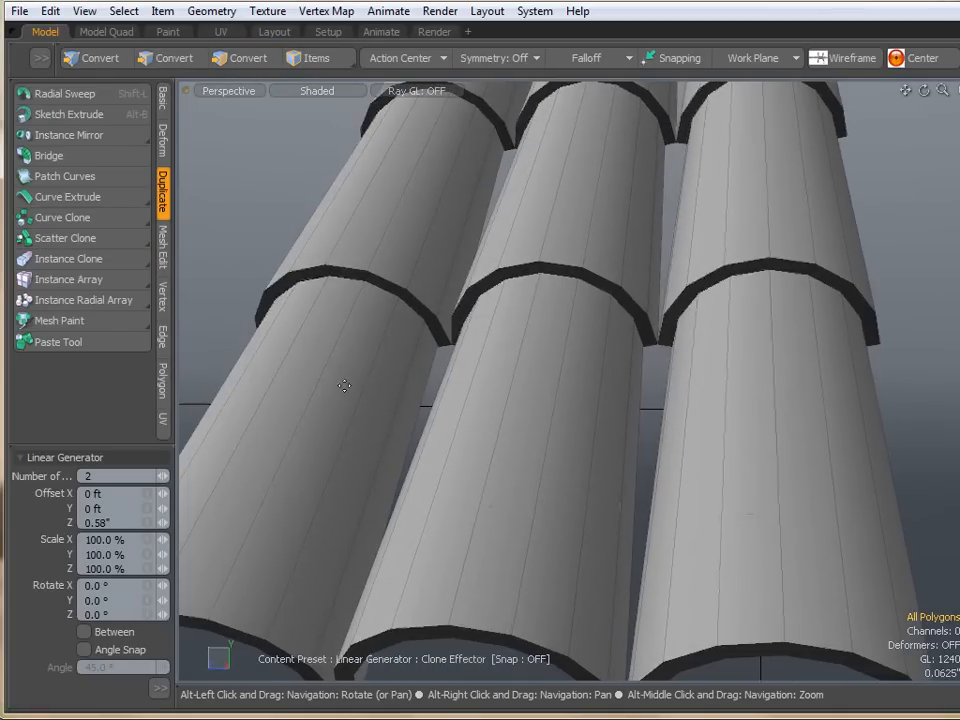
scroll(551, 355, "down", 6)
mouse_move(452, 399)
left_mouse_down("alt")
mouse_move(604, 429)
mouse_move(611, 455)
mouse_move(720, 444)
mouse_move(705, 454)
mouse_move(466, 376)
mouse_move(688, 405)
mouse_move(611, 392)
left_mouse_up("alt")
left_click(116, 472)
scroll(116, 472, "up", 12)
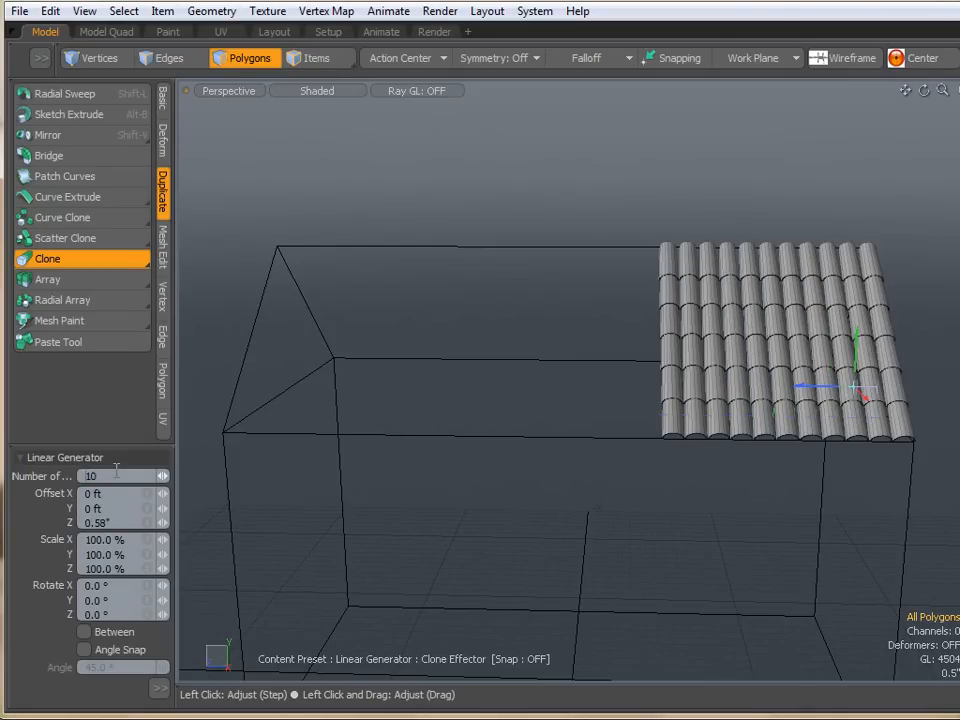
scroll(119, 473, "up", 10)
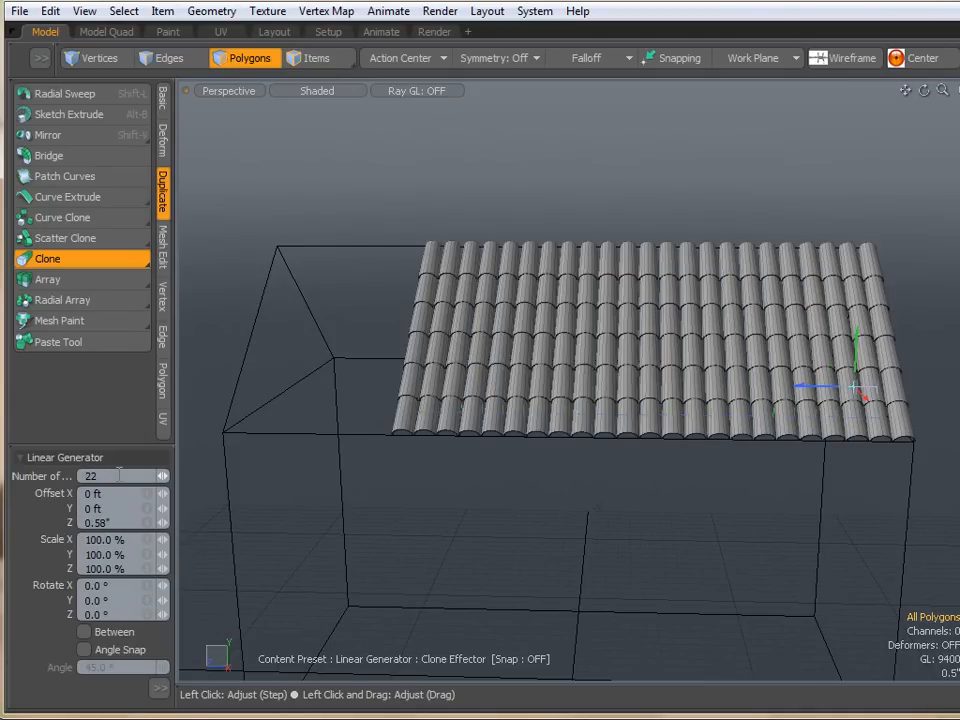
scroll(119, 475, "up", 2)
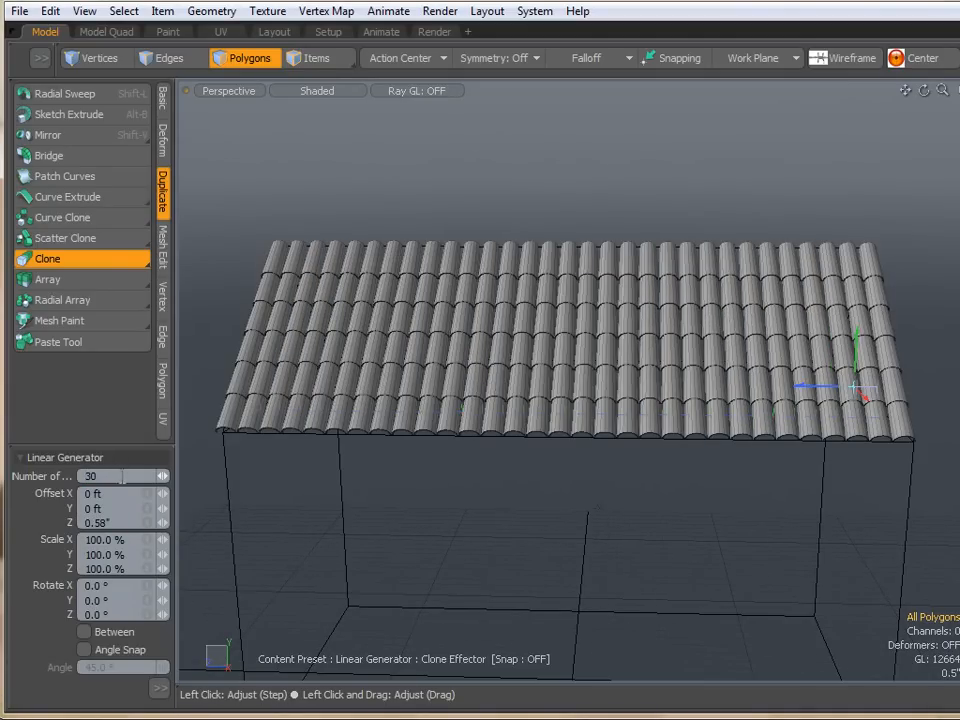
left_click(112, 256)
- Inspect the tiled roof side from several angles
mouse_move(388, 378)
left_mouse_down("alt")
mouse_move(444, 337)
mouse_move(414, 306)
left_mouse_up("alt")
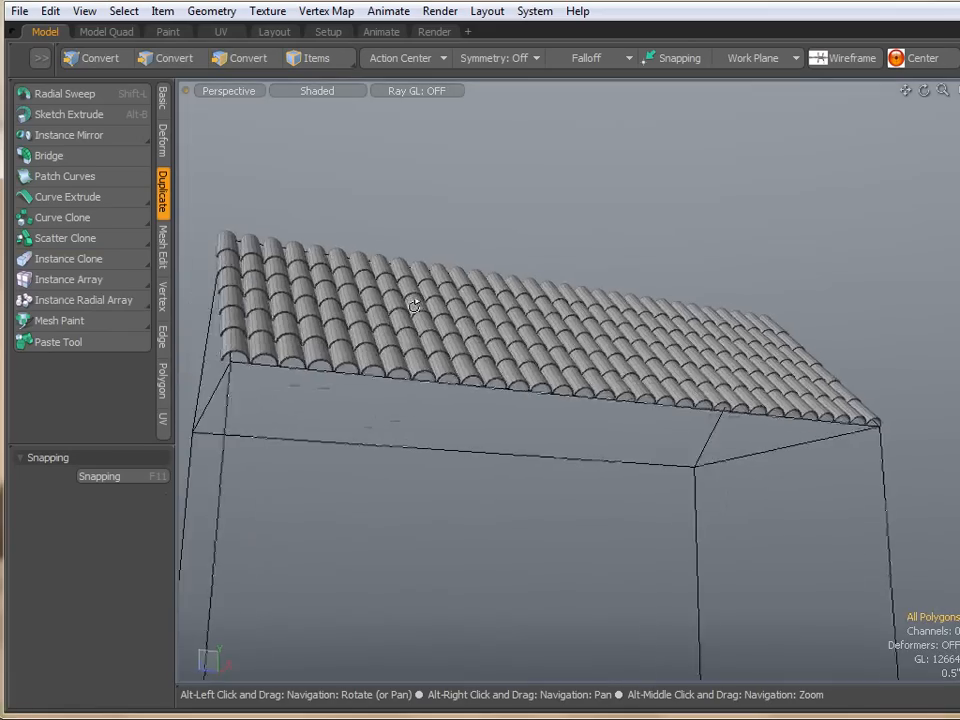
scroll(236, 370, "up", 6)
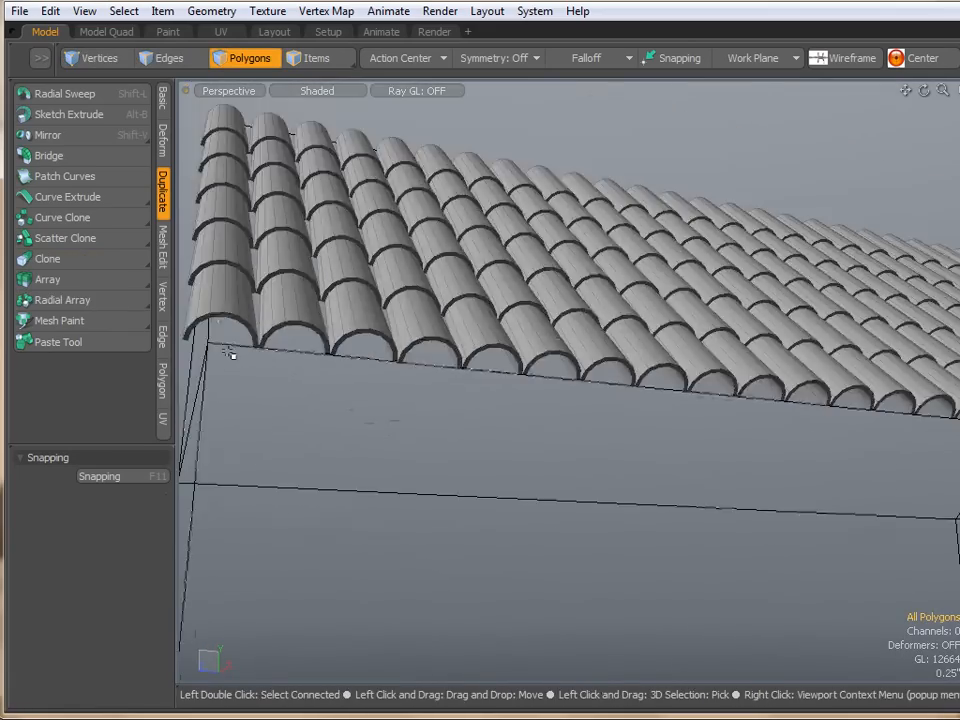
scroll(230, 354, "down", 5)
left_click_drag(617, 416, 900, 364, "alt")
scroll(866, 345, "up", 5)
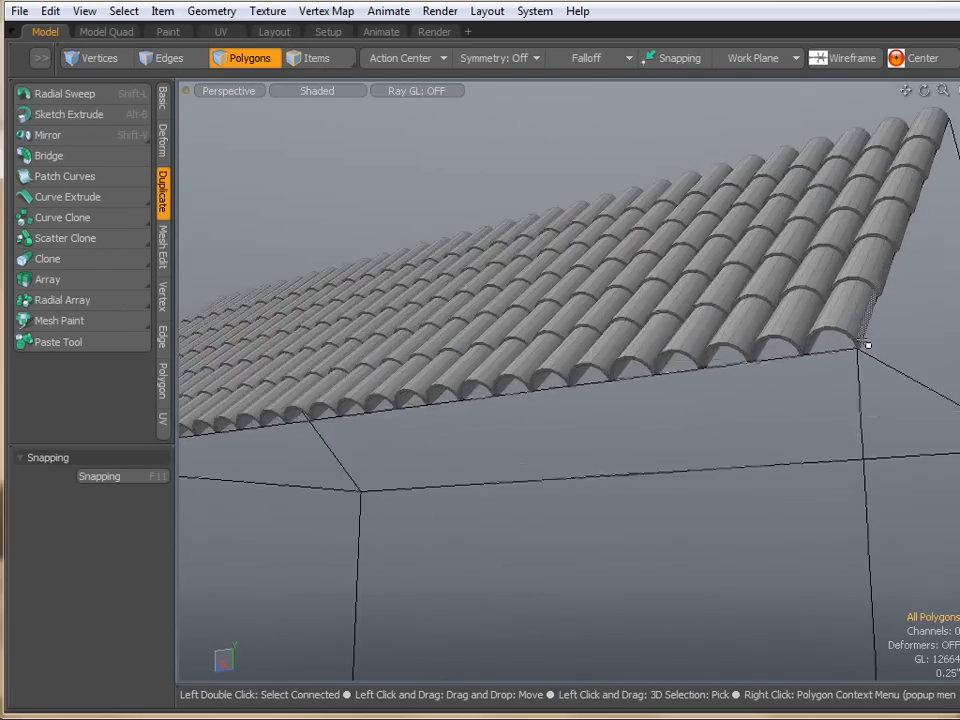
scroll(866, 345, "down", 5)
left_click_drag(632, 414, 758, 510, "alt")
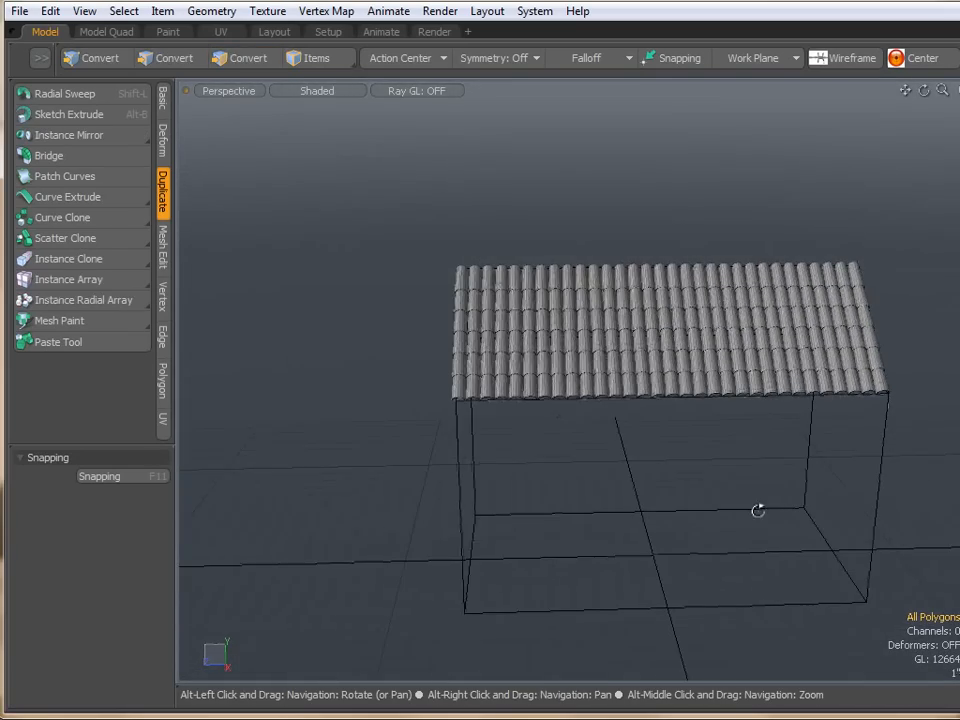
- Center the selected tiles on the Z axis and switch to vertex selection
left_click(163, 98)
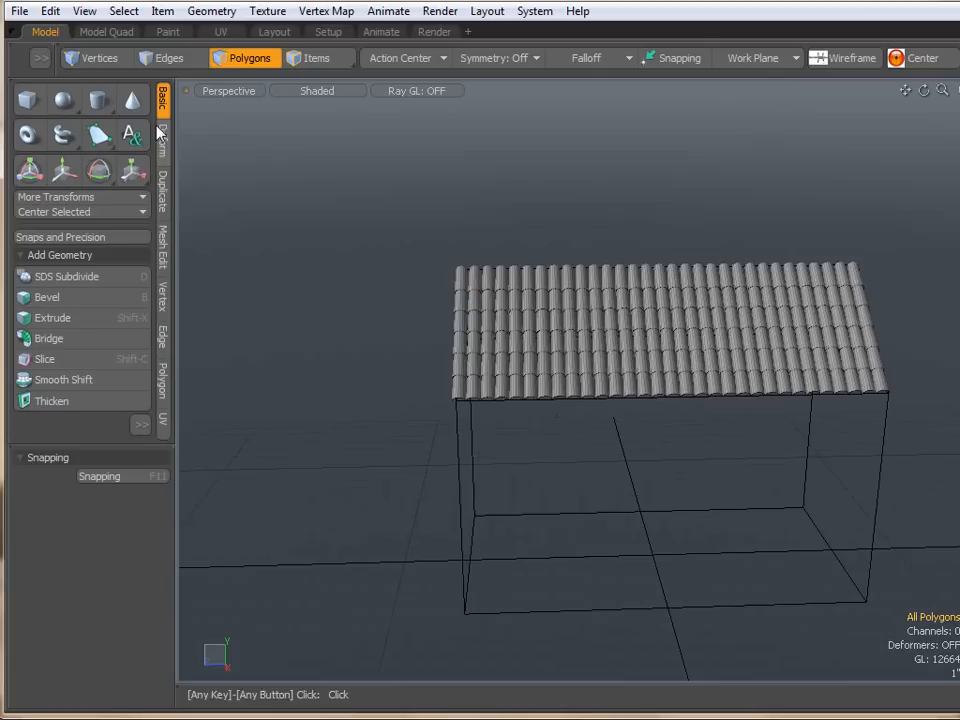
left_click(83, 212)
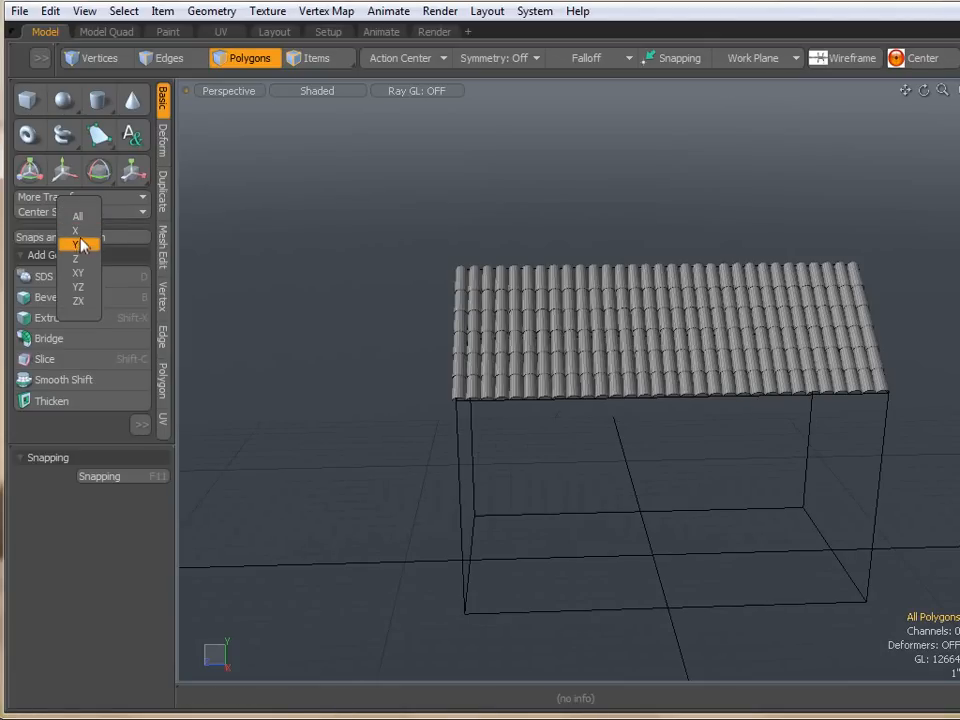
left_click(79, 258)
key("1")
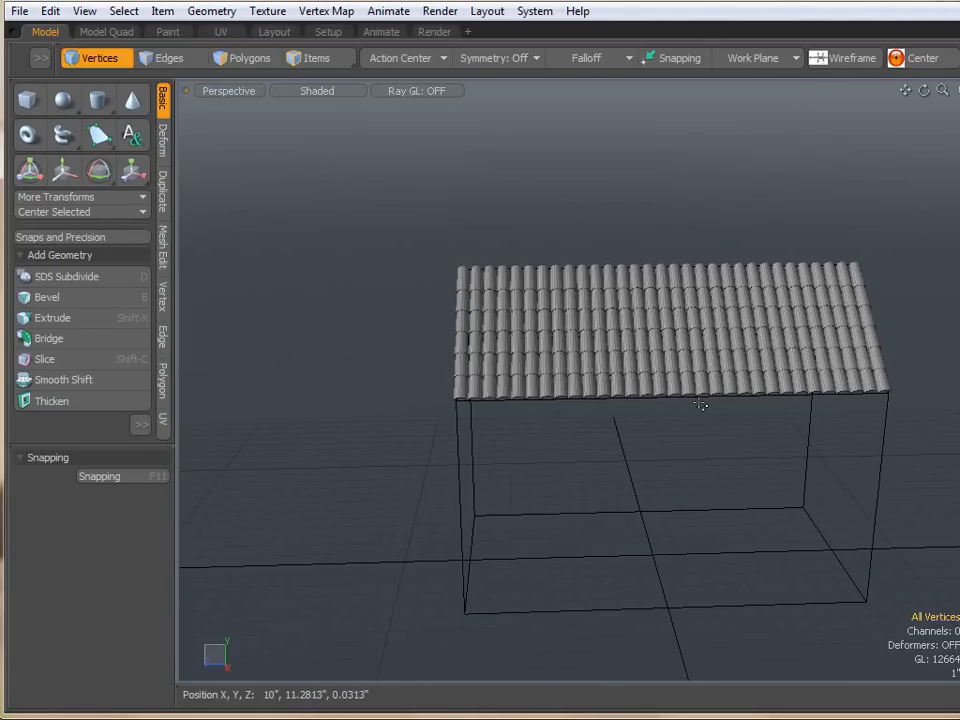
- Start the Transform tool with an automatic action center placed at the roof ridge
scroll(704, 404, "up", 3)
left_click_drag(701, 403, 745, 305, "alt")
left_click_drag(236, 338, 658, 354, "alt")
key("y")
left_click(436, 58)
left_click(420, 73)
left_click(398, 60)
left_click(394, 62)
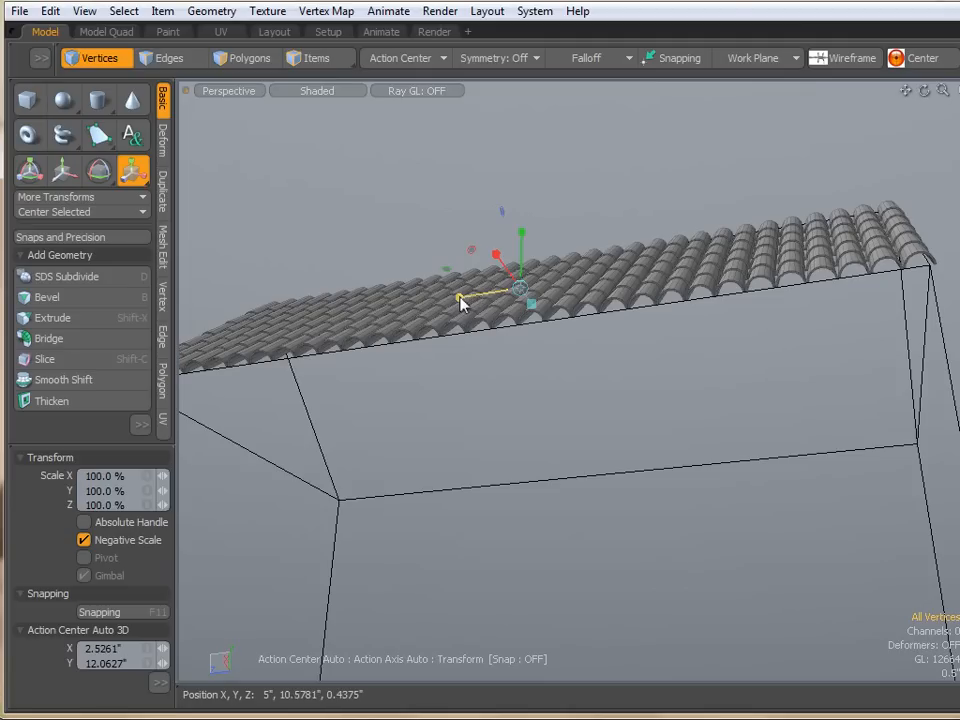
left_click_drag(459, 297, 456, 297)
key("space")
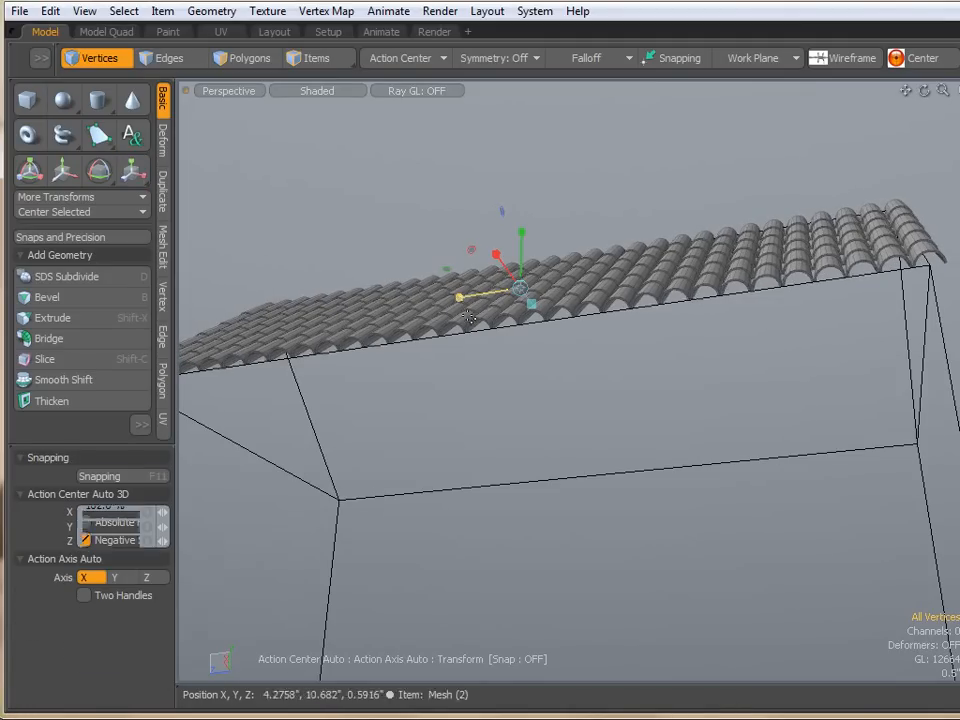
- Mirror the tiles across the X axis at the ridge to cover the opposite roof side
left_click_drag(542, 364, 640, 470, "alt")
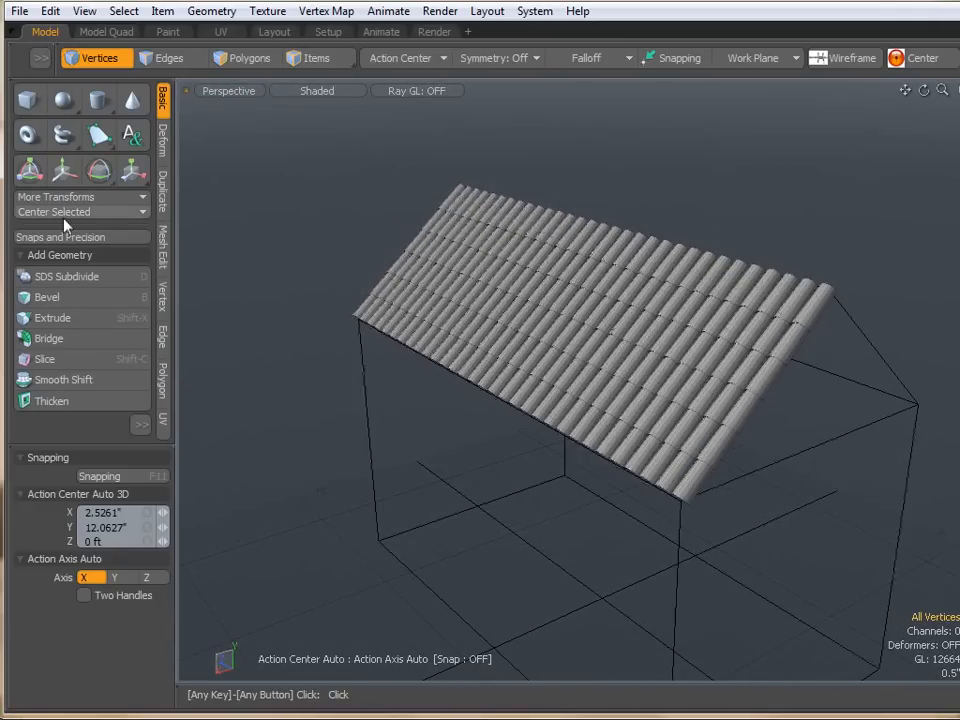
left_click(161, 192)
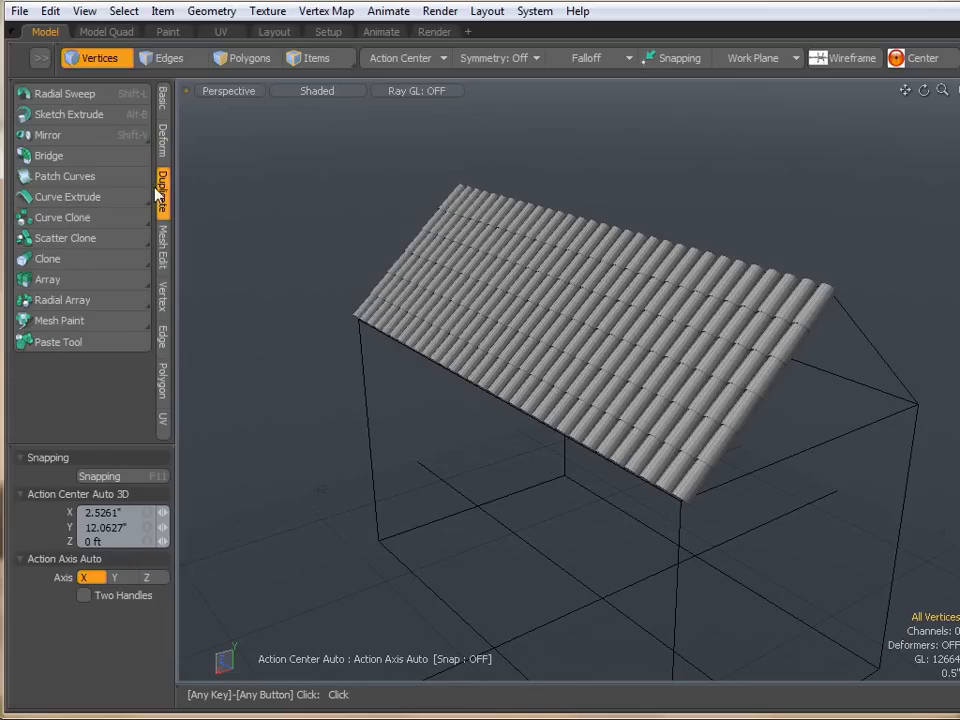
left_click(28, 136)
left_click(95, 477)
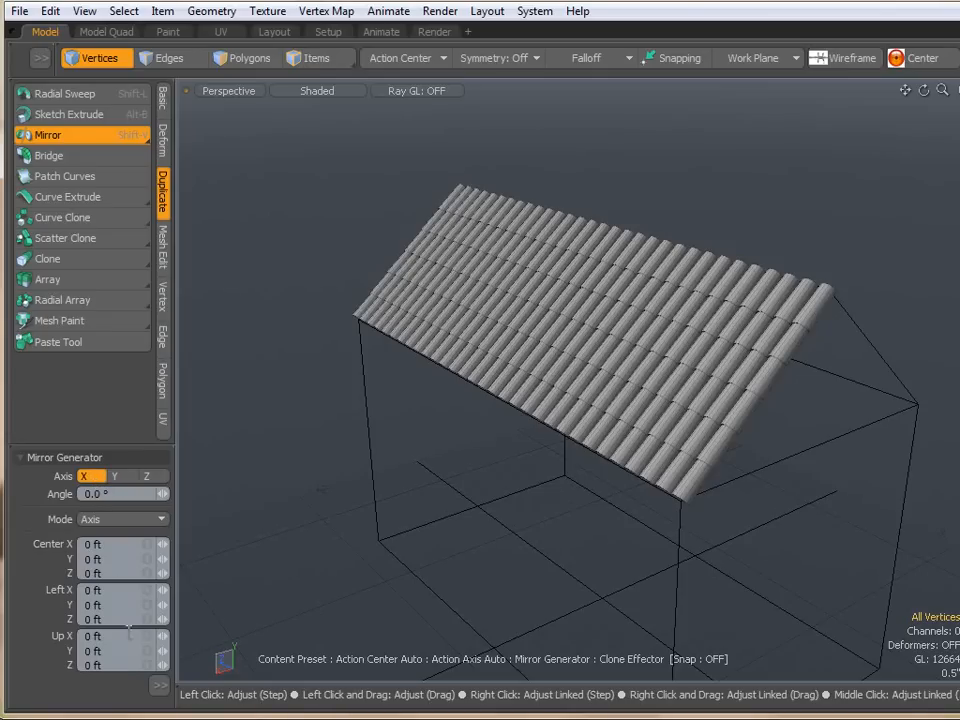
left_click_drag(115, 343, 115, 252)
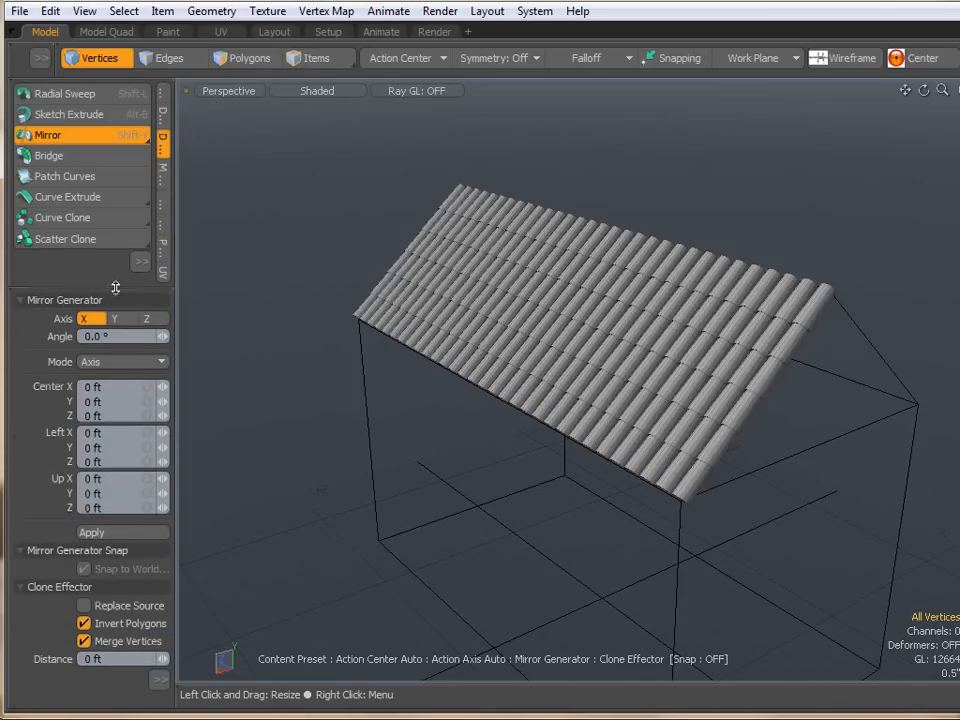
left_click(101, 532)
key("space")
left_click_drag(450, 459, 581, 386, "alt")
scroll(616, 296, "up", 3)
scroll(616, 296, "down", 3)
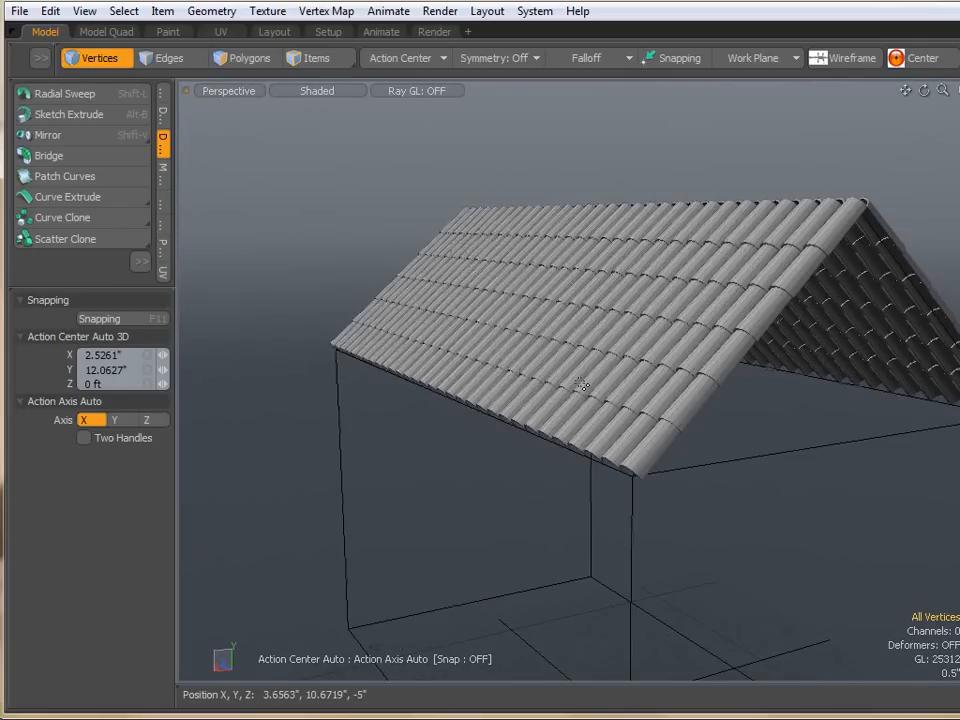